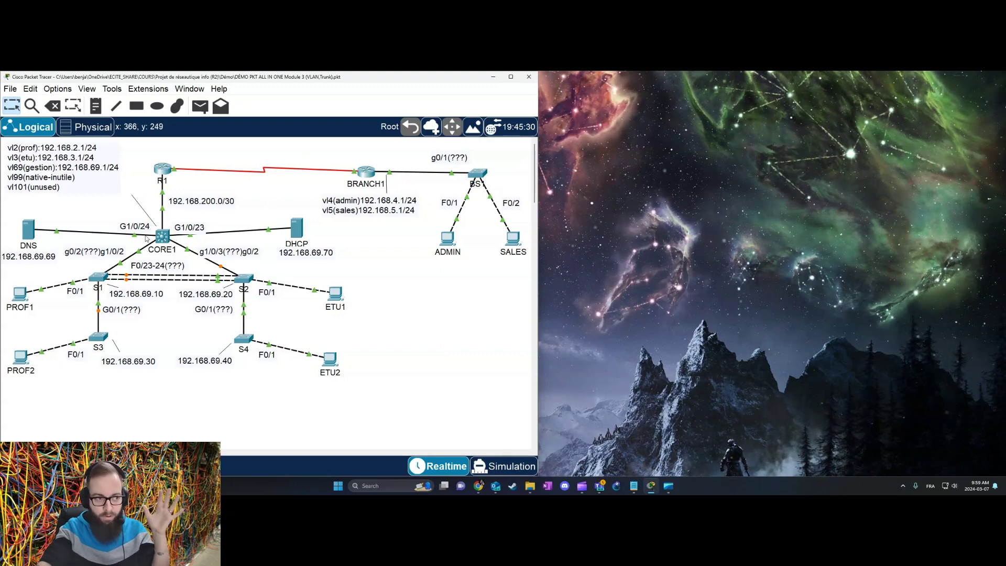
# Step: Select switch S1 in the topology and bring up its IOS command line
pyautogui.moveTo(157, 177)
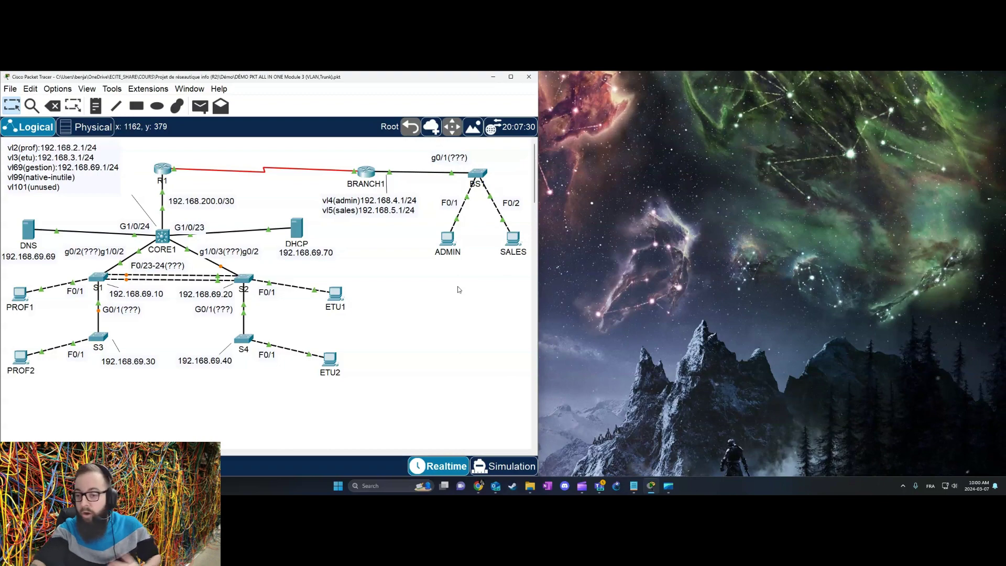
pyautogui.click(98, 278)
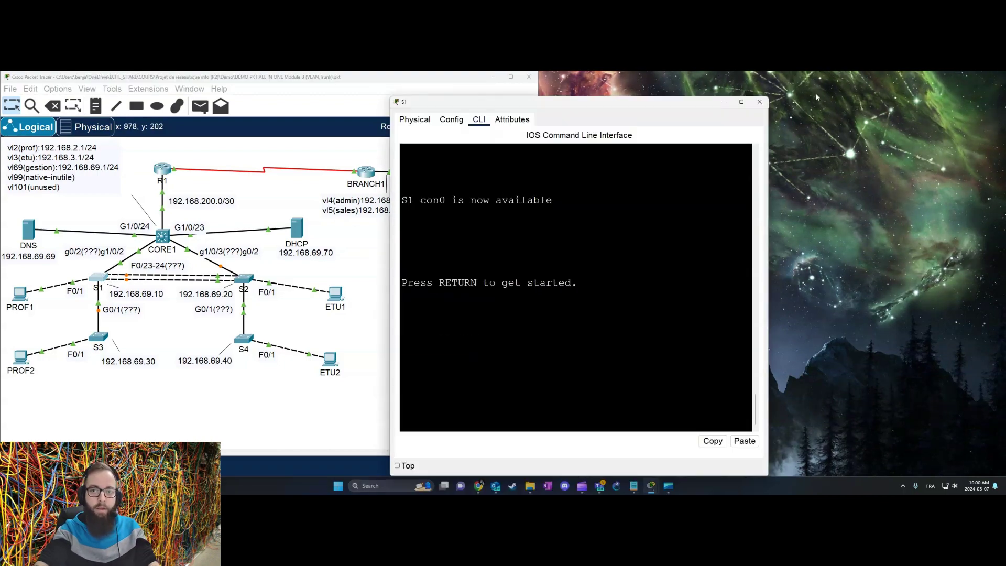
# Step: Close S1 and take CORE1's widened console into global configuration mode with en and conf t
pyautogui.click(759, 101)
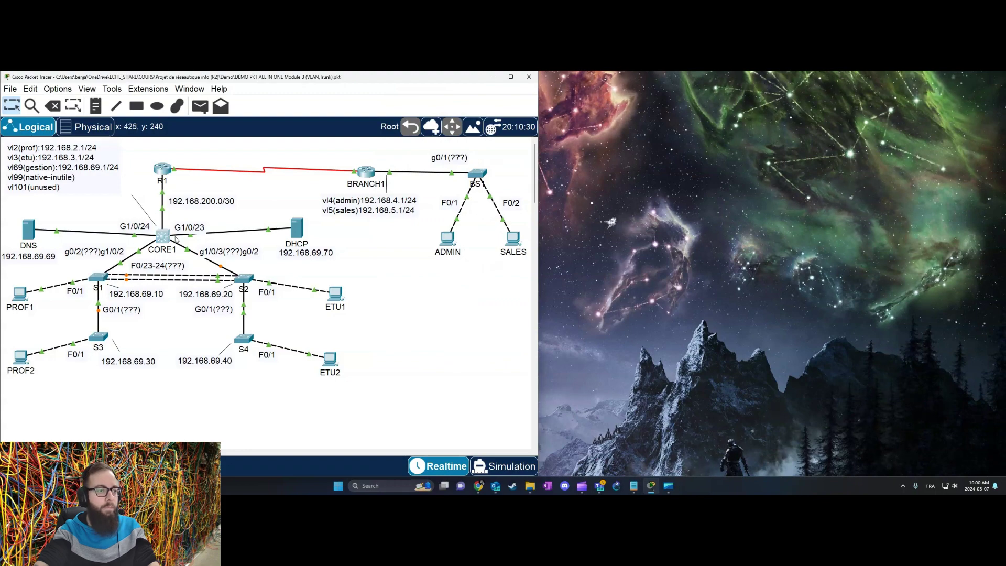
pyautogui.click(176, 239)
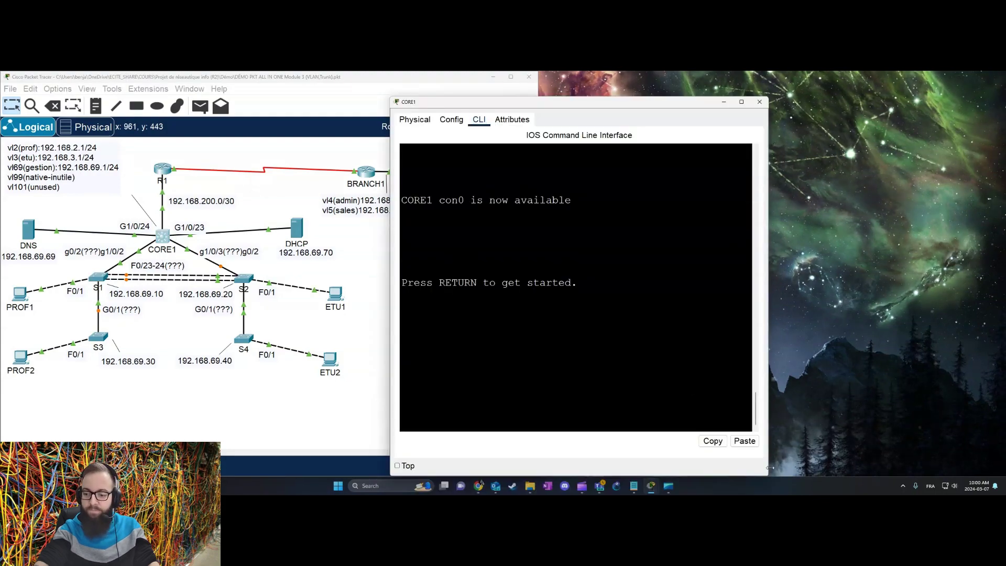
pyautogui.moveTo(769, 468); pyautogui.dragTo(1002, 442)
pyautogui.press('Return')
pyautogui.press('Return')
pyautogui.press('Return')
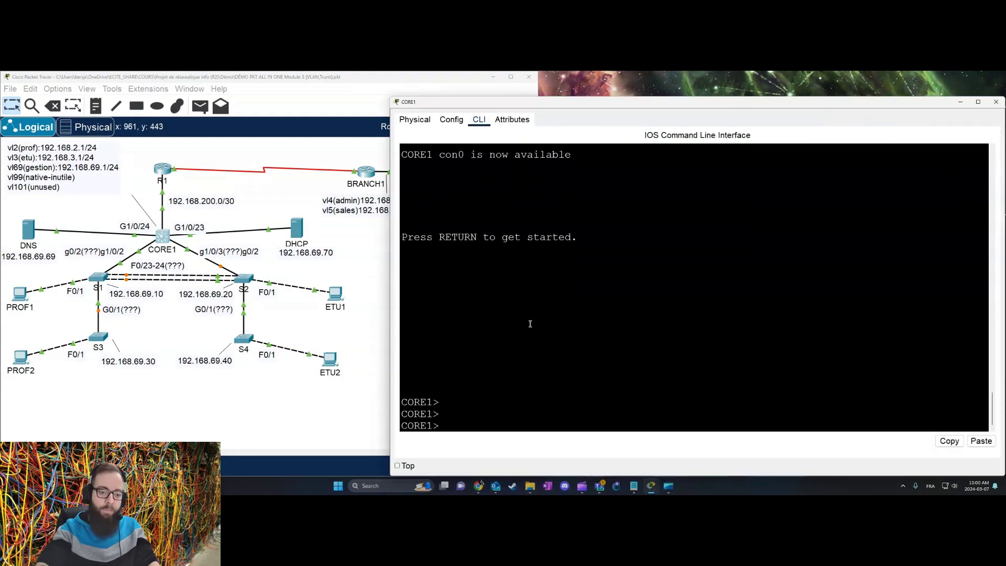
pyautogui.write('em')
pyautogui.press('Return')
pyautogui.write('en')
pyautogui.press('Return')
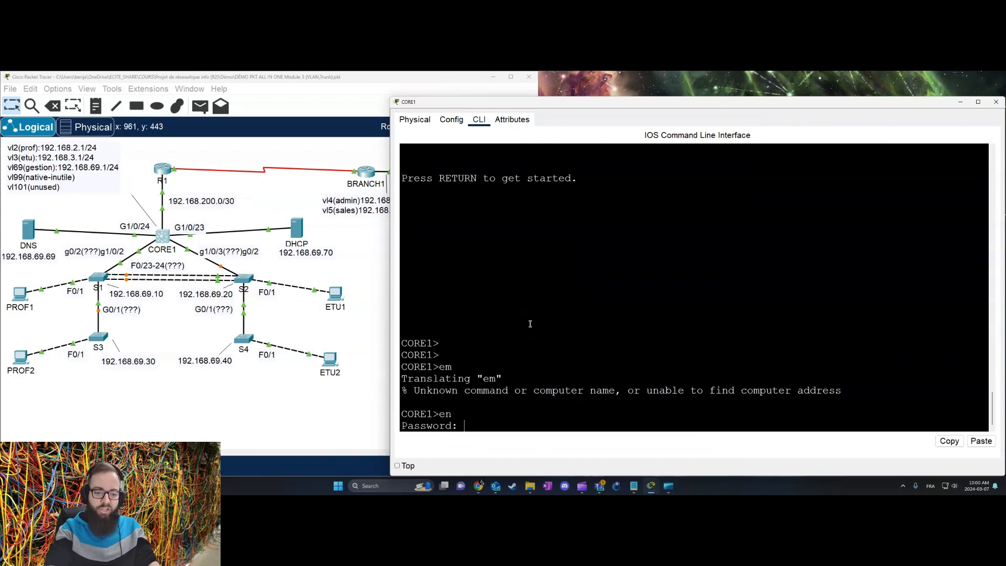
pyautogui.press('Return')
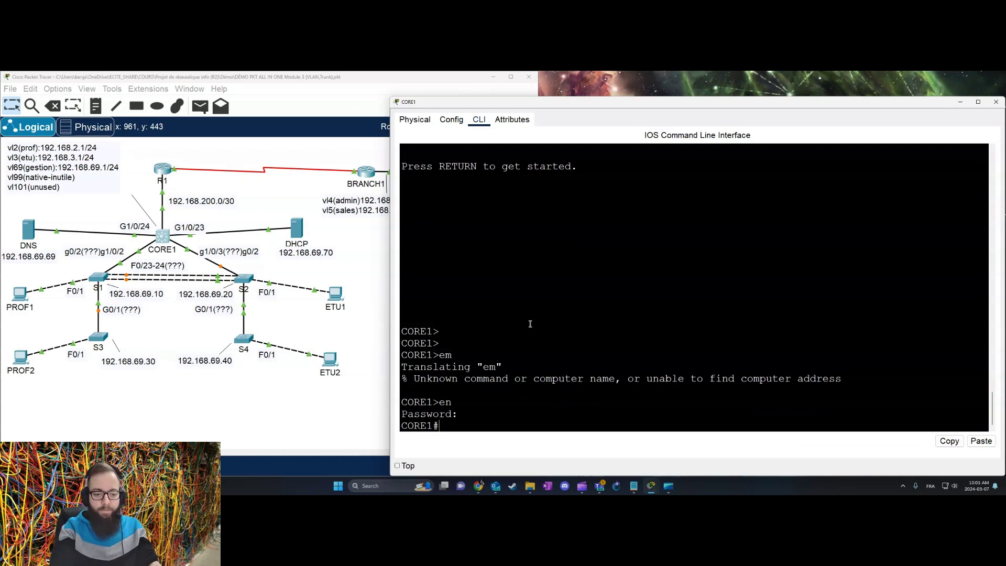
pyautogui.write('conf t')
pyautogui.press('Return')
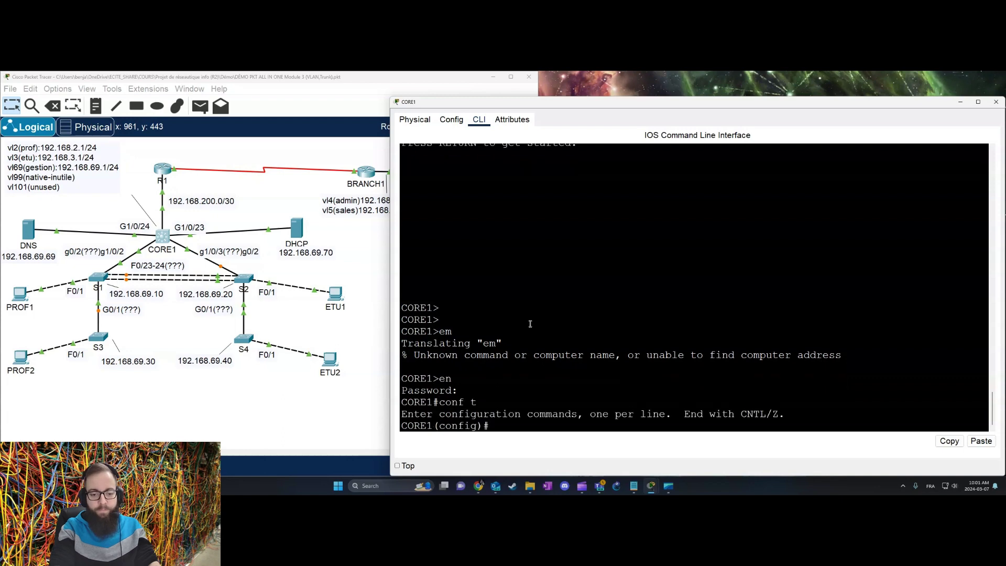
# Step: Start a blank Notepad note for drafting the VLAN commands
pyautogui.write('vla')
pyautogui.press('Tab')
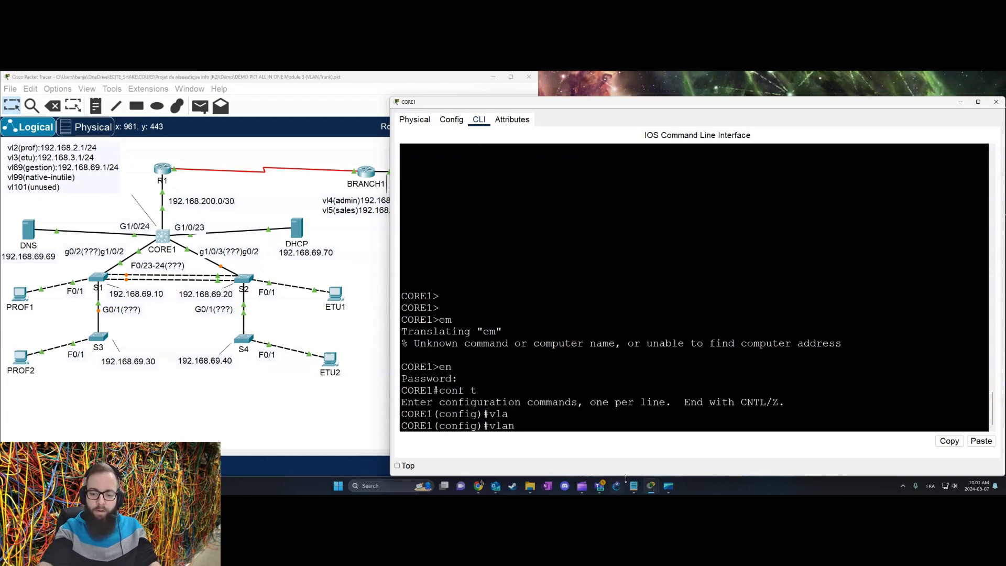
pyautogui.click(634, 486)
pyautogui.click(771, 133)
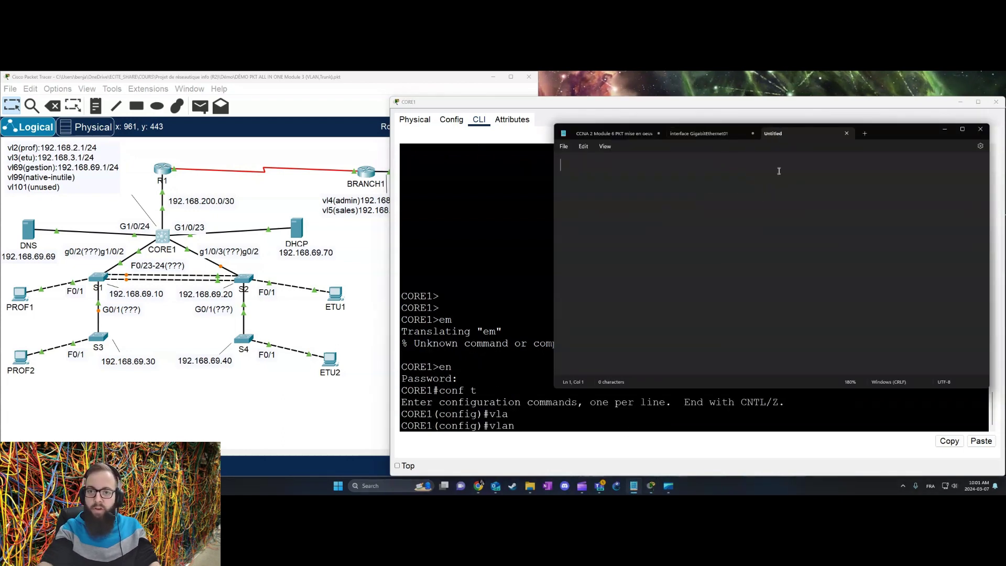
# Step: Draft vlan/name/exit lines for VLAN 2 prof, VLAN 3 etu and VLAN 69 gestion
pyautogui.write('vlan 2')
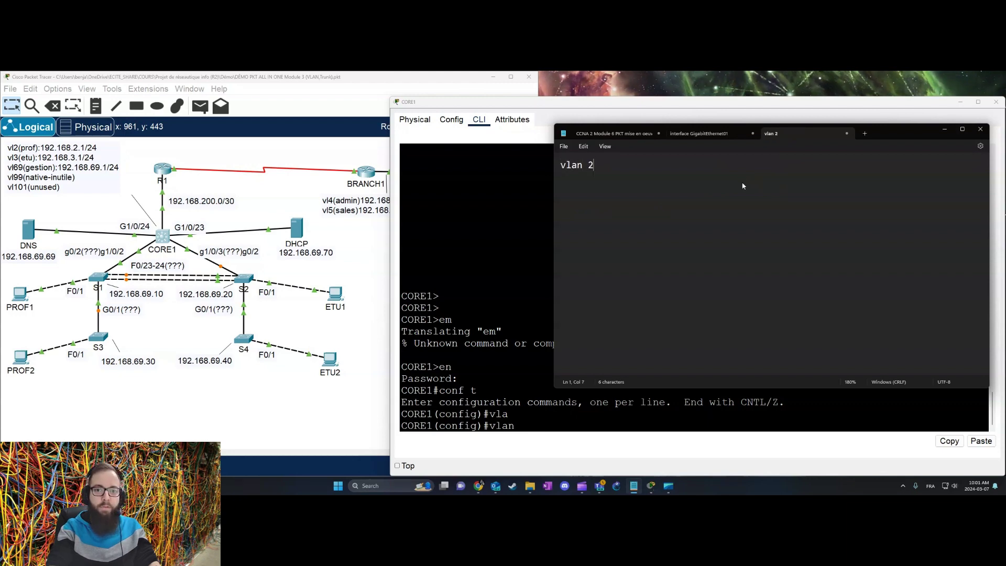
pyautogui.write('name prof')
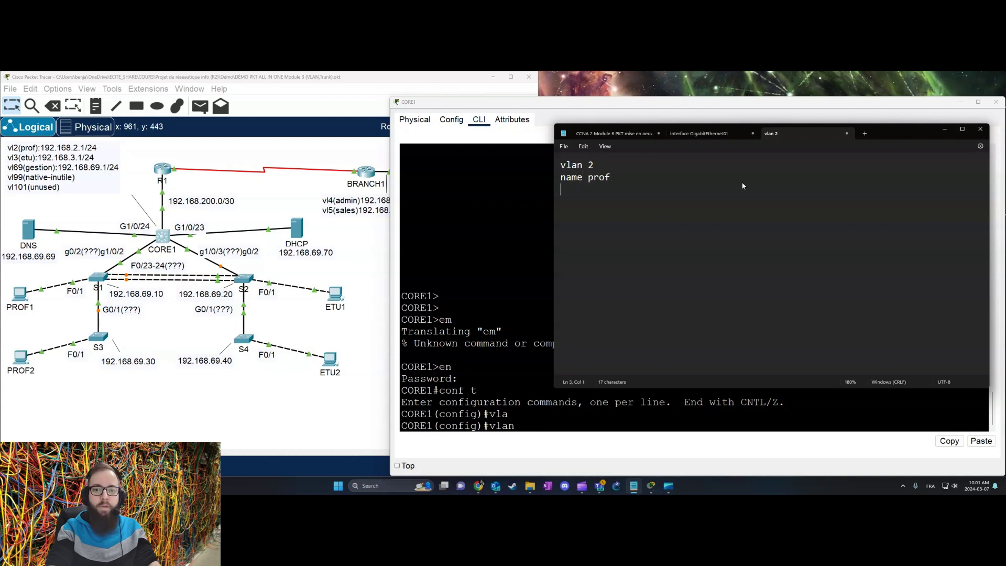
pyautogui.write('vlan')
pyautogui.press('BackSpace')
pyautogui.press('BackSpace')
pyautogui.press('BackSpace')
pyautogui.press('BackSpace')
pyautogui.write('exit')
pyautogui.press('Return')
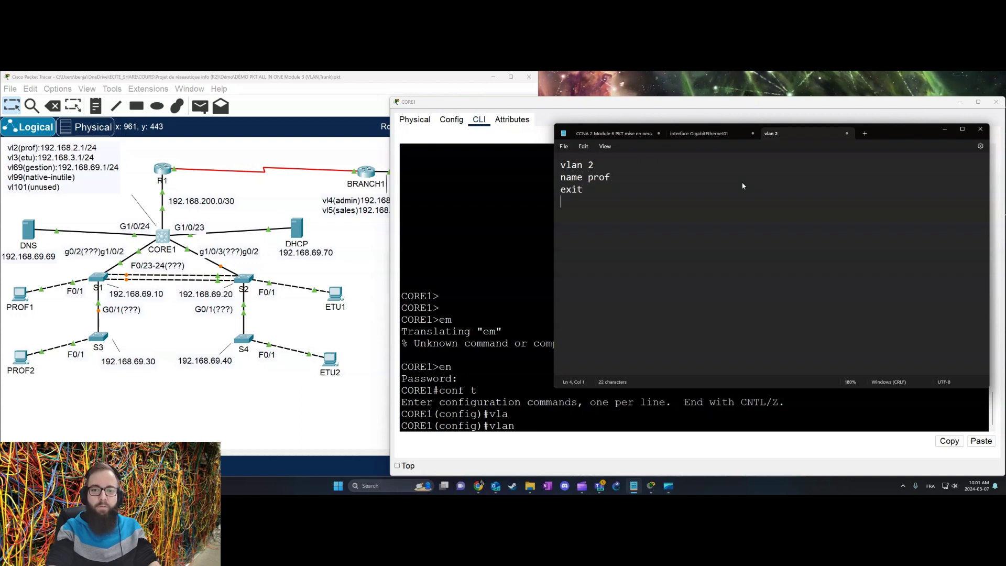
pyautogui.write('vlan 3')
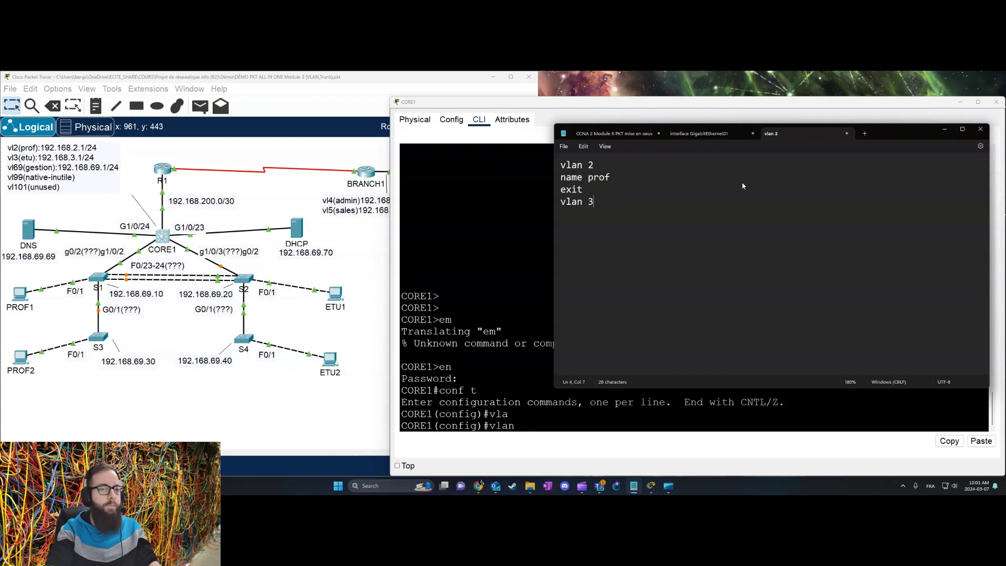
pyautogui.press('BackSpace')
pyautogui.write('name ')
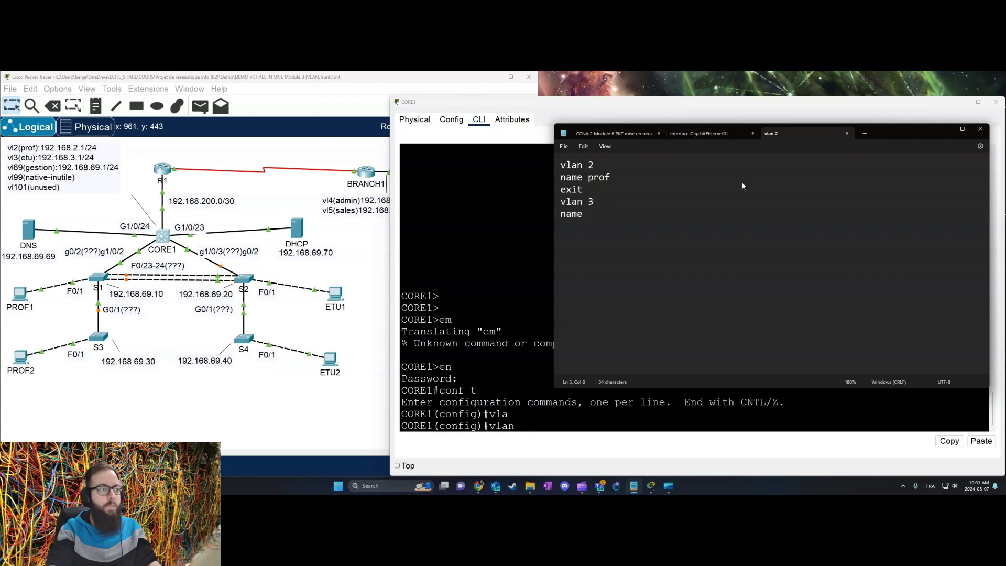
pyautogui.write('etu ')
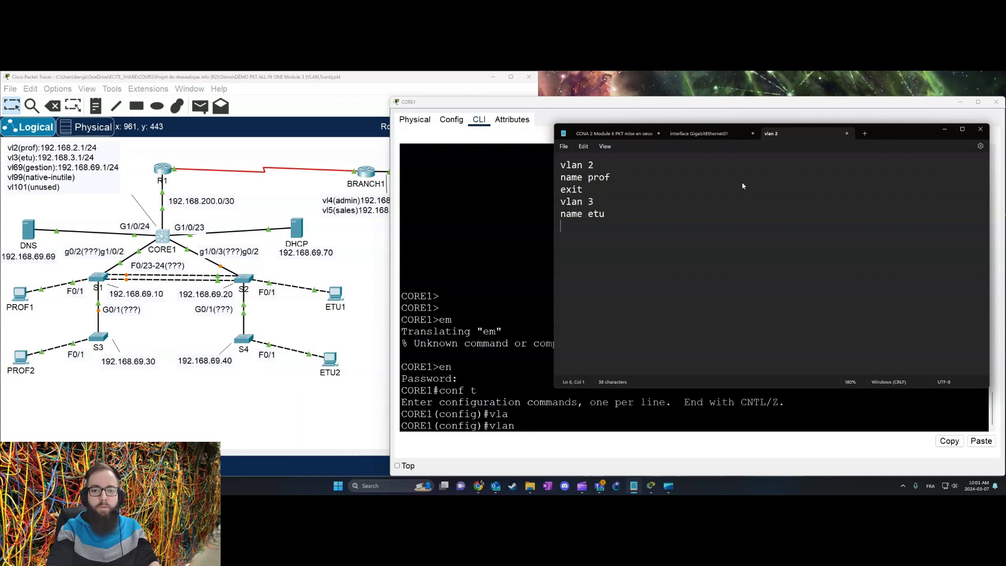
pyautogui.write('vlan 69')
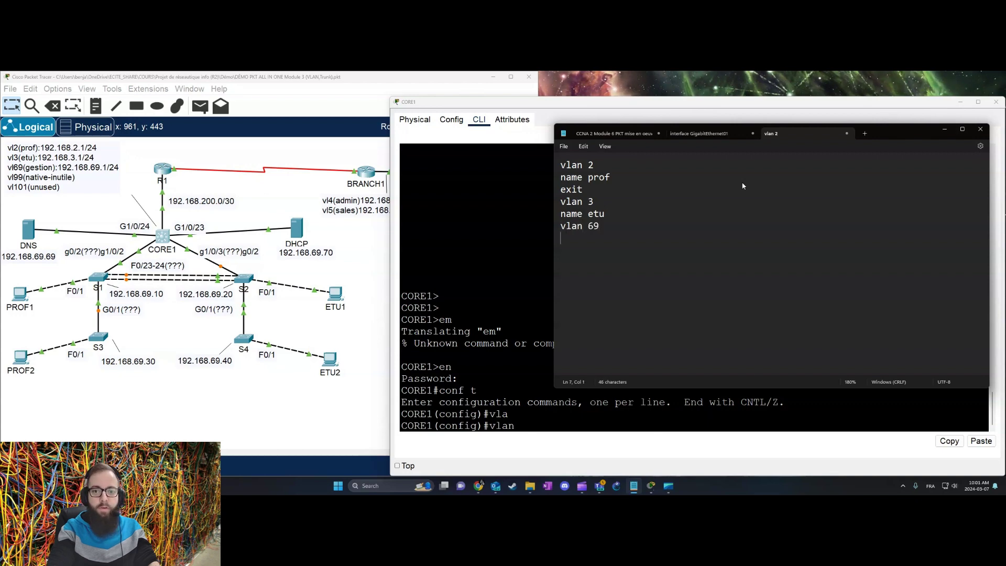
pyautogui.press('Return')
pyautogui.write('nam')
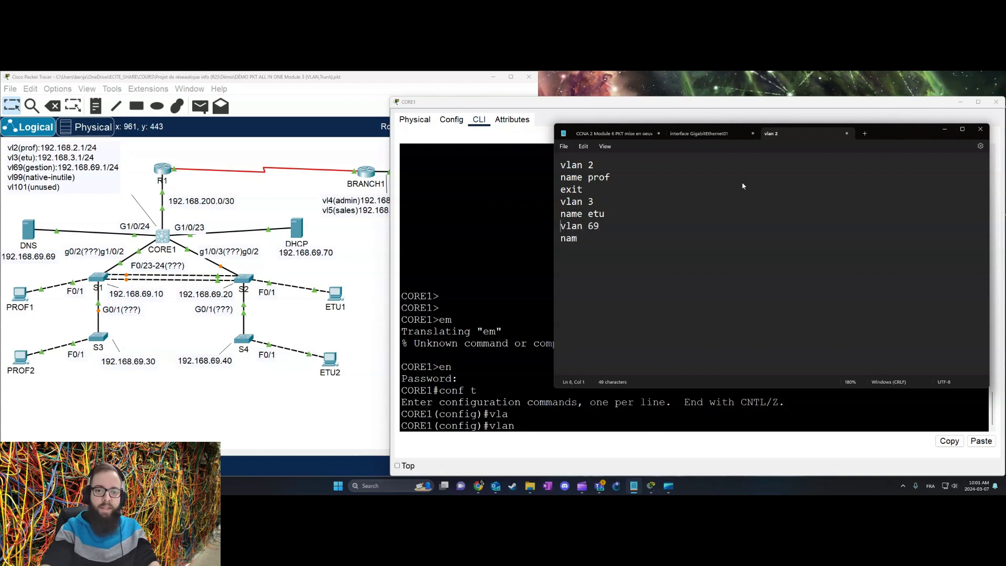
pyautogui.press('Return')
pyautogui.press('Up')
pyautogui.write('exi')
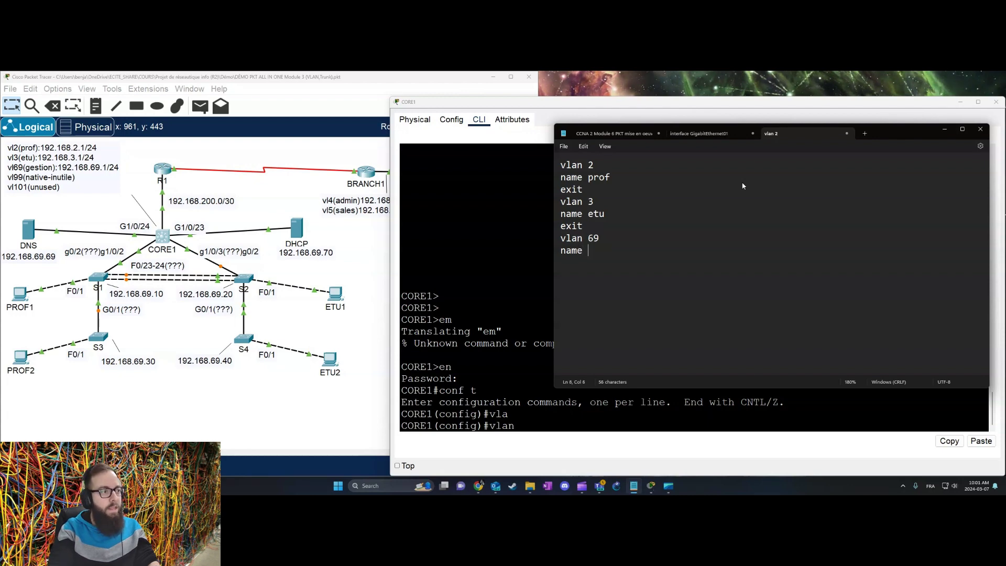
pyautogui.press('BackSpace')
pyautogui.press('BackSpace')
pyautogui.press('BackSpace')
pyautogui.press('BackSpace')
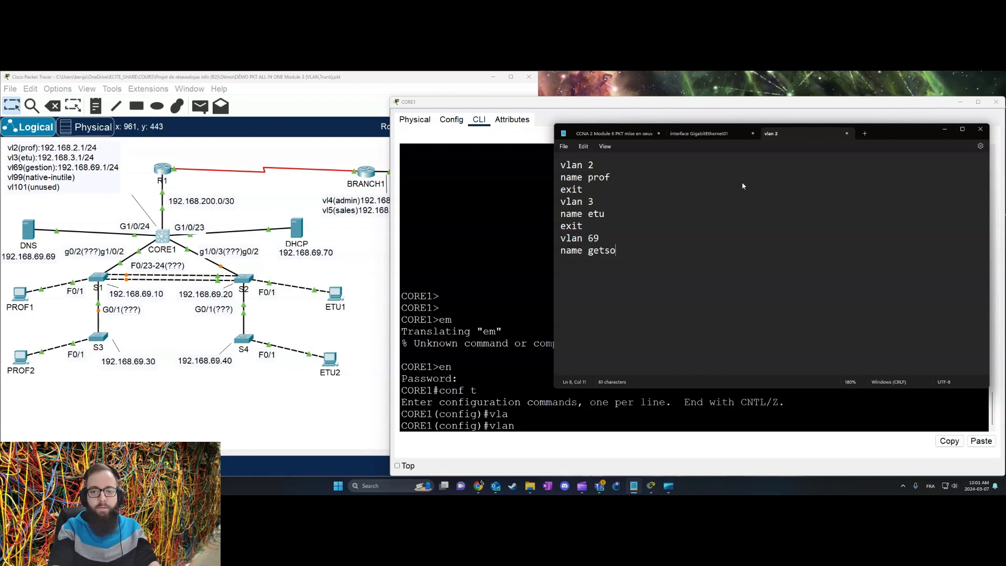
pyautogui.write('stion')
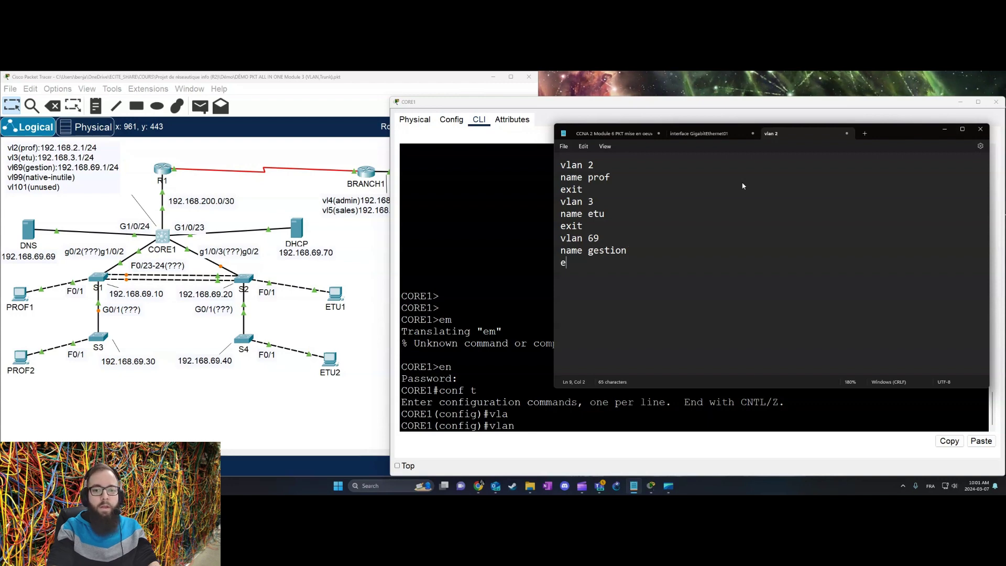
pyautogui.write('vlan 9')
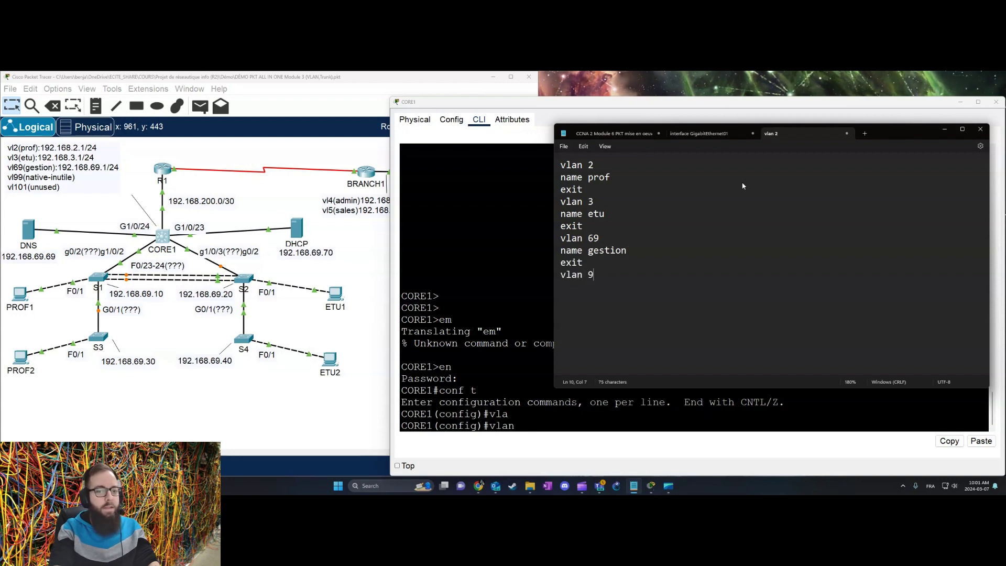
pyautogui.write('me native')
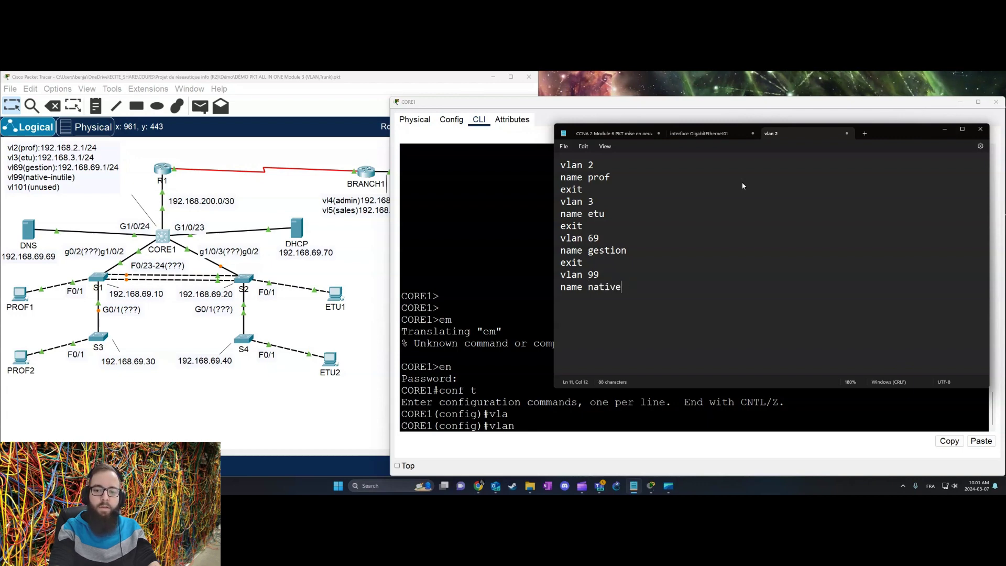
# Step: Finish the draft with the VLAN 99 native and VLAN 101 unused entries
pyautogui.press('Return')
pyautogui.write('exit')
pyautogui.press('Return')
pyautogui.write('vlan 10')
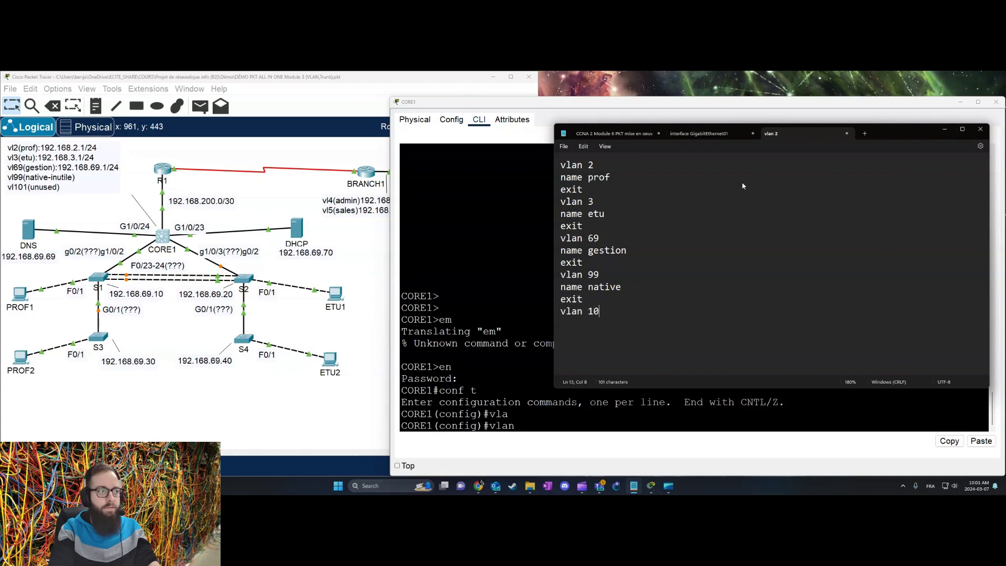
pyautogui.write('1name ')
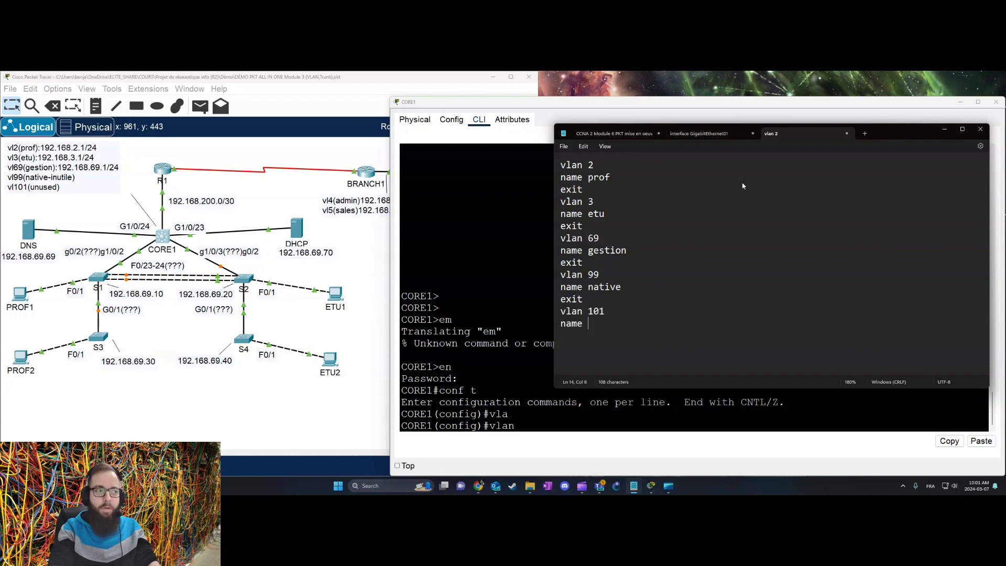
pyautogui.write('uinu')
pyautogui.press('BackSpace')
pyautogui.press('BackSpace')
pyautogui.write('n')
pyautogui.press('BackSpace')
pyautogui.press('BackSpace')
pyautogui.write('nu')
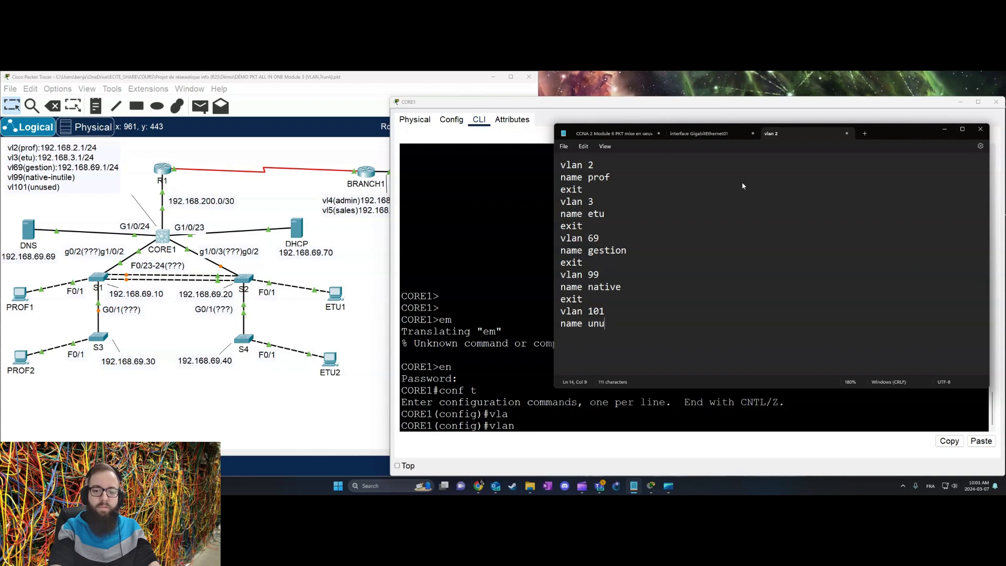
pyautogui.write('sed')
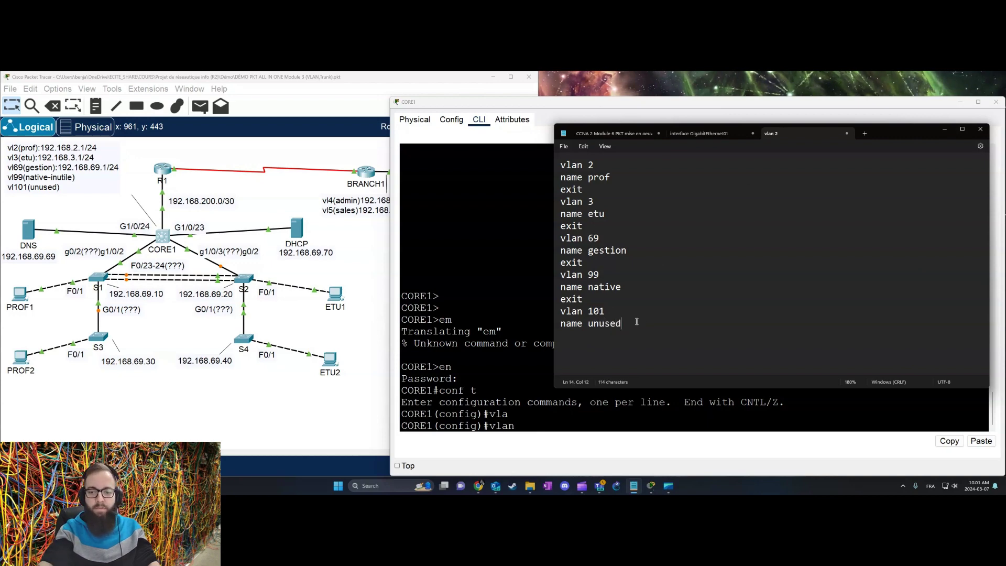
# Step: Select the entire VLAN draft and copy it
pyautogui.moveTo(637, 324); pyautogui.dragTo(560, 147)
pyautogui.rightClick(580, 185)
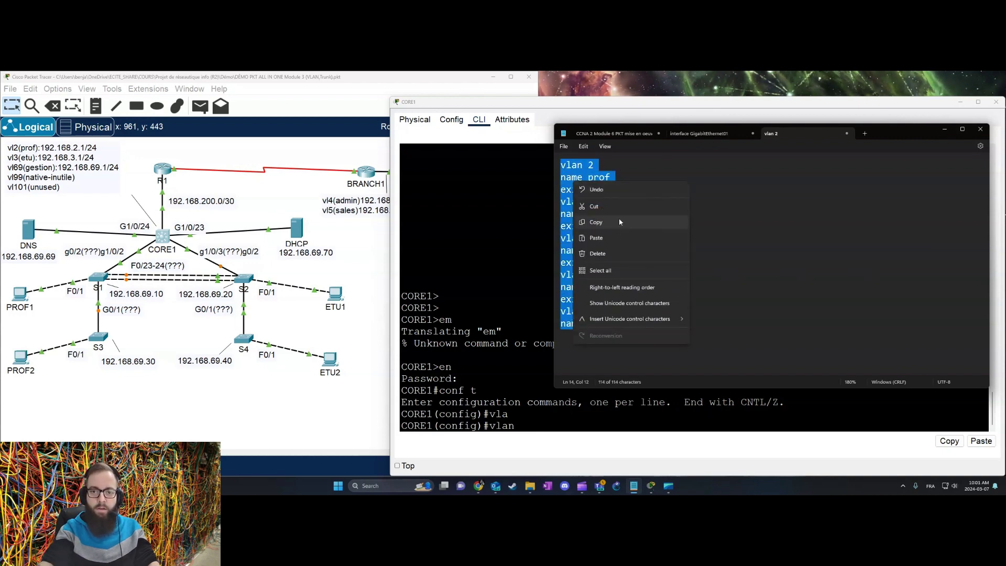
pyautogui.click(619, 199)
pyautogui.click(509, 351)
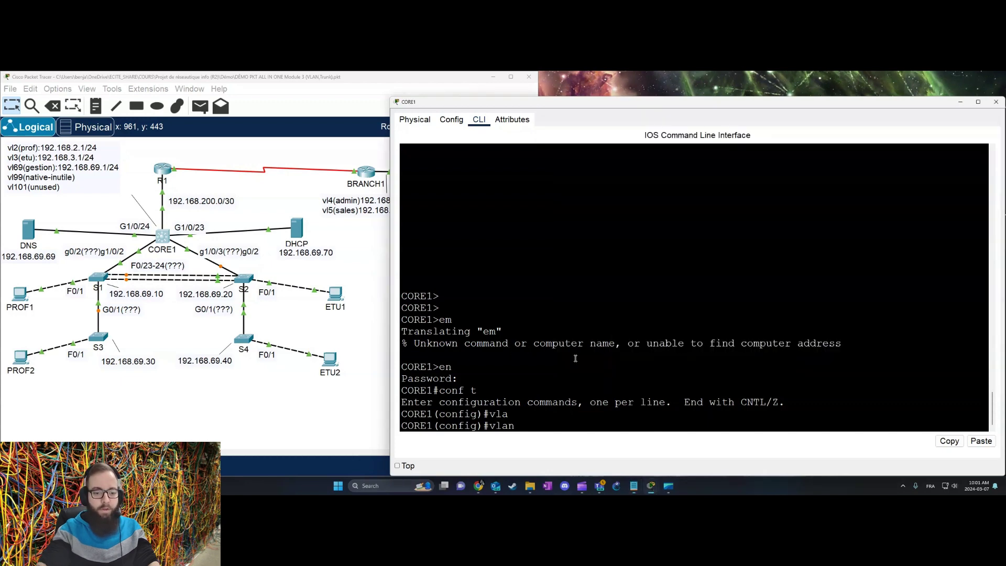
# Step: Paste the drafted VLAN commands into CORE1's global configuration
pyautogui.press('BackSpace')
pyautogui.press('BackSpace')
pyautogui.press('BackSpace')
pyautogui.press('BackSpace')
pyautogui.rightClick(576, 359)
pyautogui.click(601, 365)
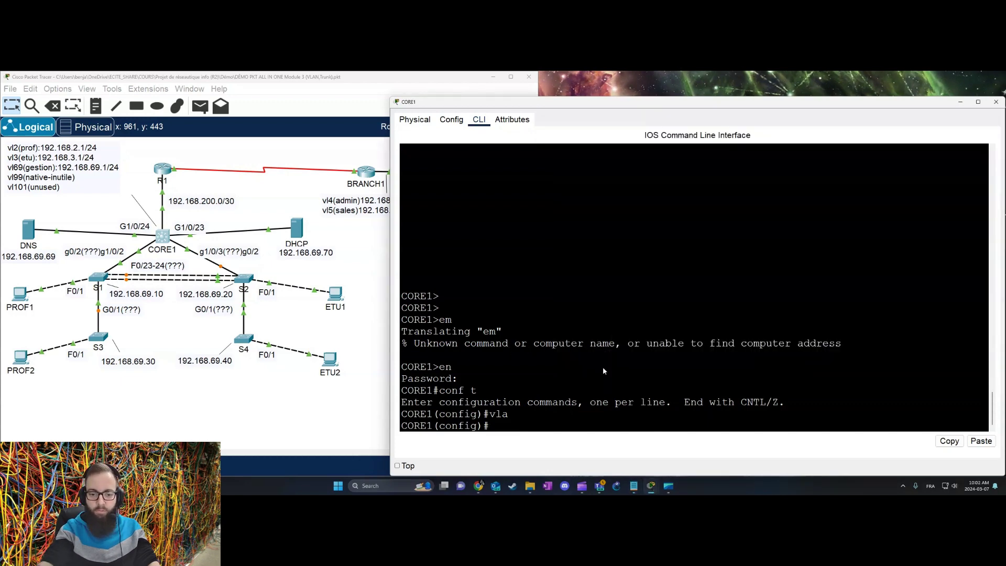
pyautogui.press('Return')
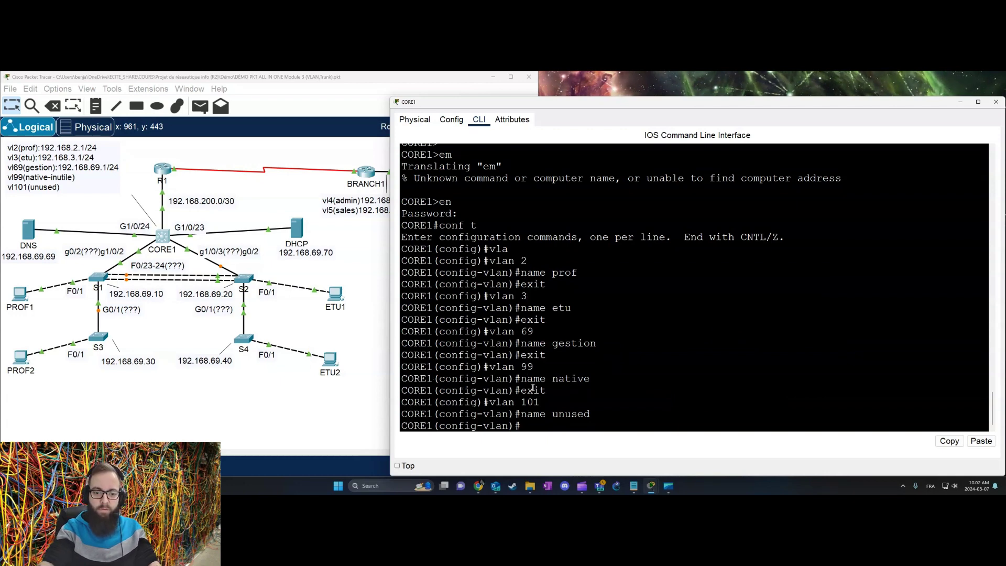
# Step: Verify the five new VLANs with 'do sh vlan br', then exit VLAN configuration mode
pyautogui.write('do sh ')
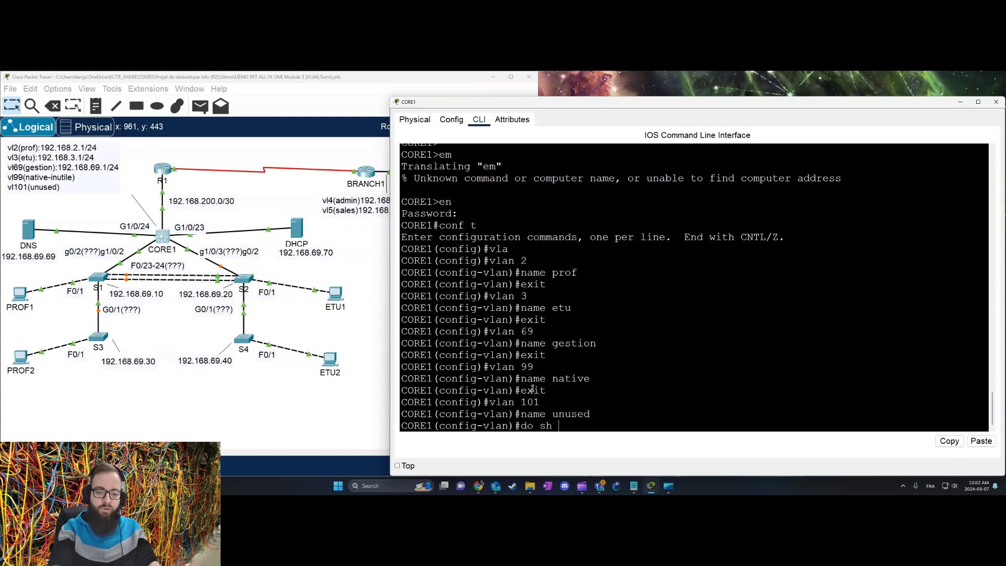
pyautogui.write('vlan br')
pyautogui.press('Return')
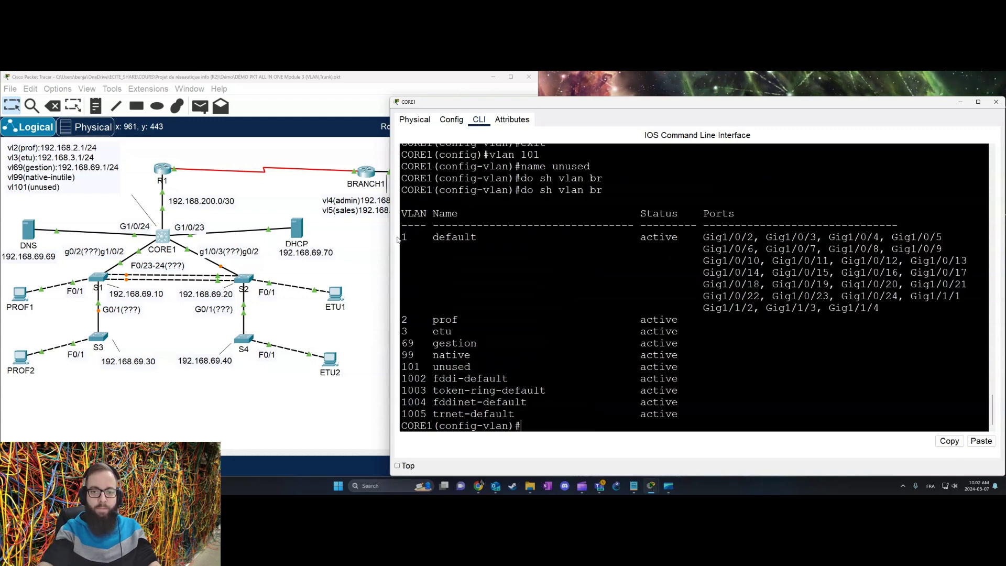
pyautogui.moveTo(409, 321); pyautogui.dragTo(512, 366)
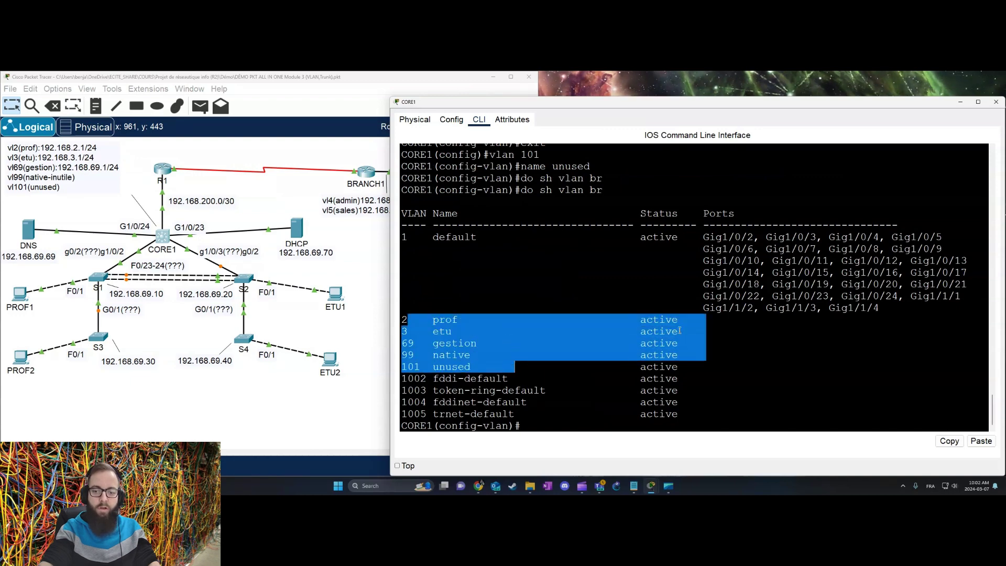
pyautogui.moveTo(712, 237); pyautogui.dragTo(931, 305)
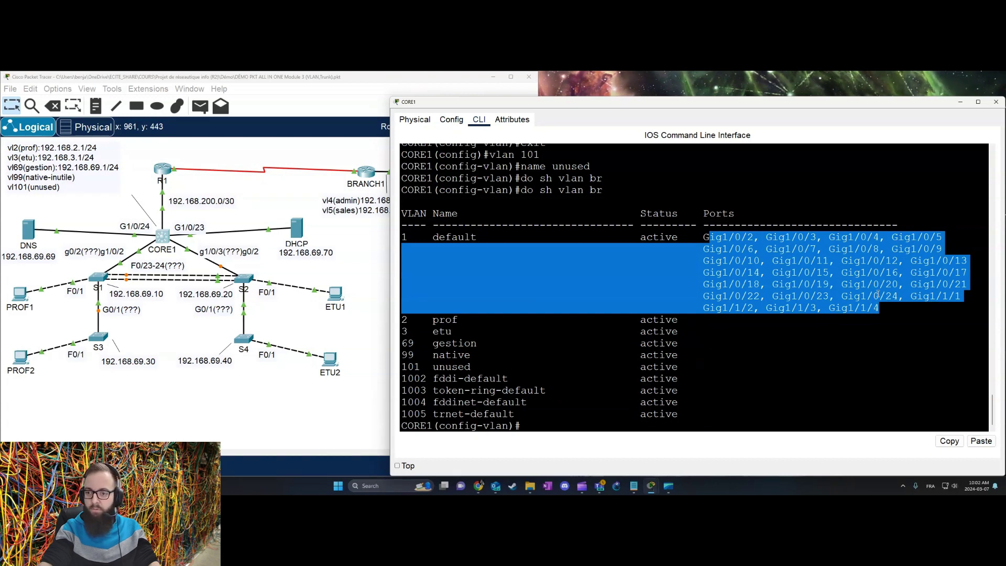
pyautogui.click(925, 297)
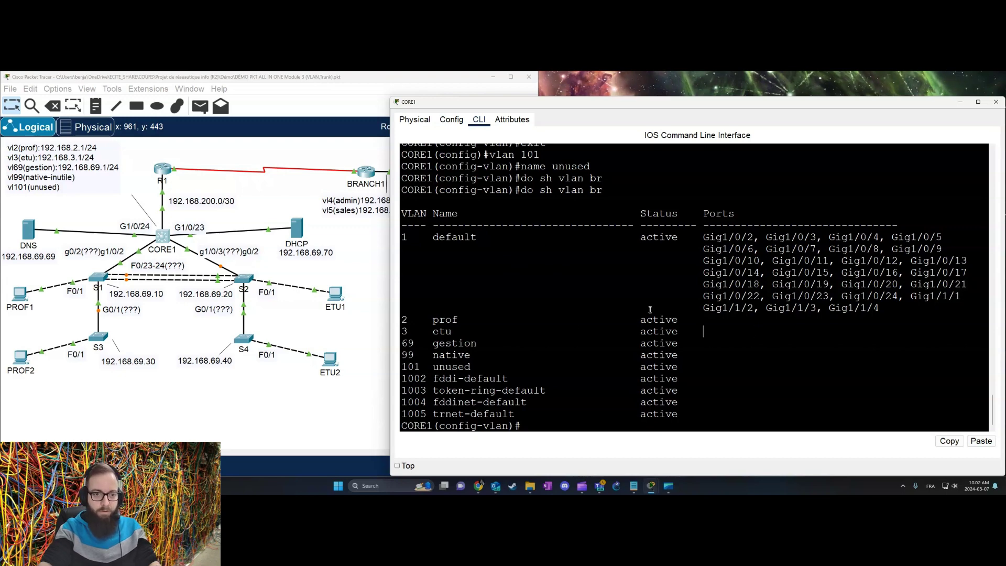
pyautogui.write('exit')
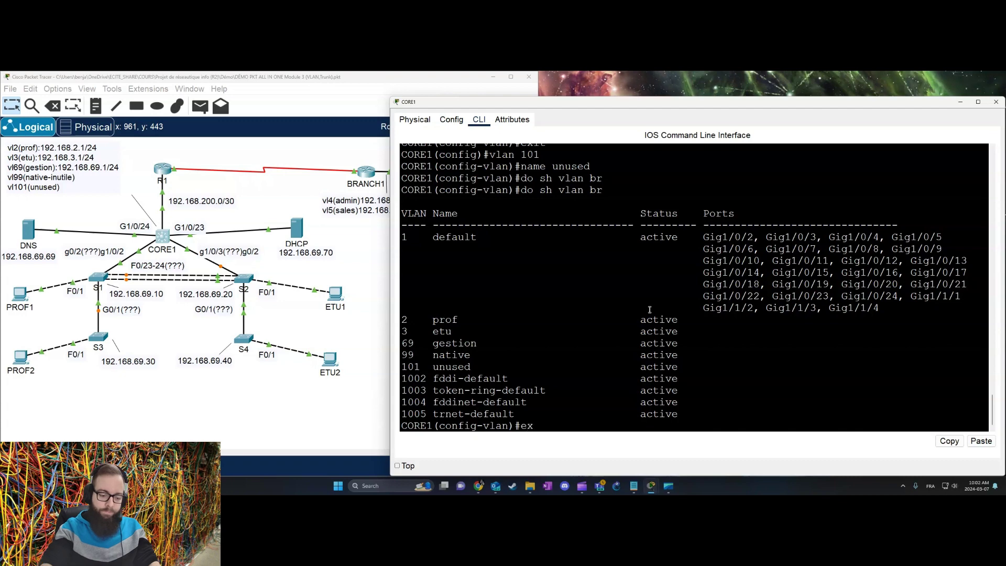
pyautogui.press('Return')
pyautogui.click(97, 277)
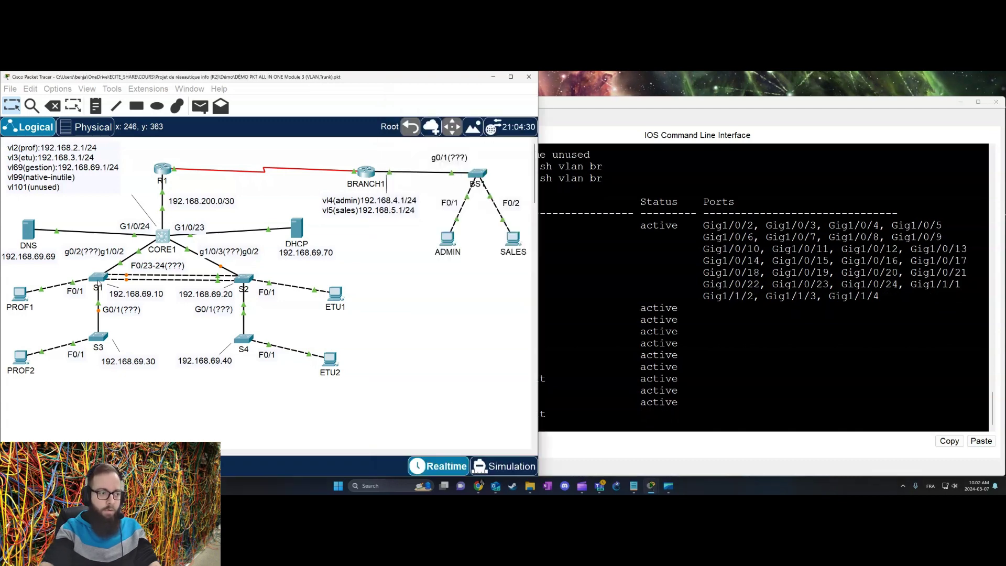
# Step: Enter privileged and global configuration mode on S1 and paste the VLAN commands
pyautogui.press('Return')
pyautogui.press('Return')
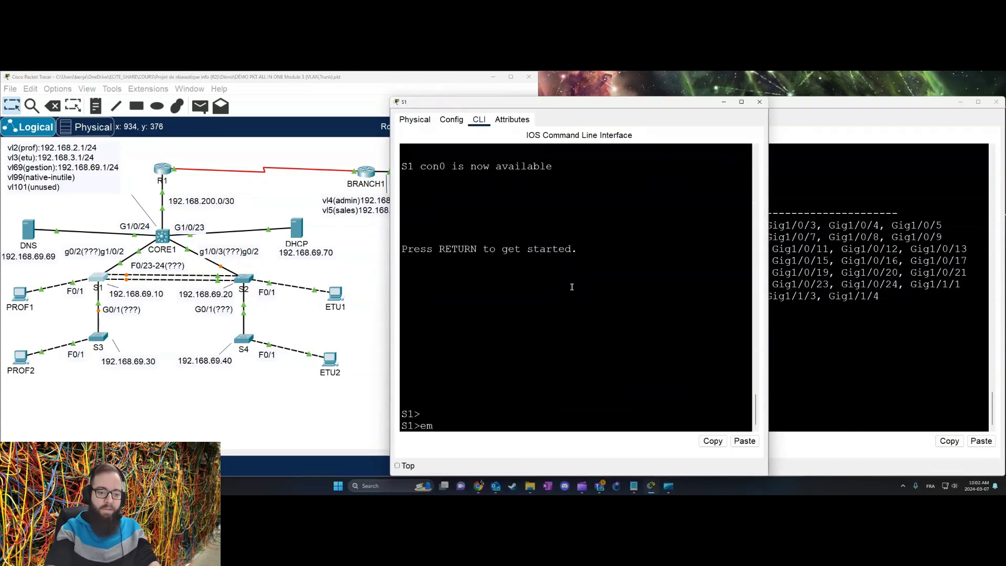
pyautogui.write('en')
pyautogui.press('Return')
pyautogui.press('Return')
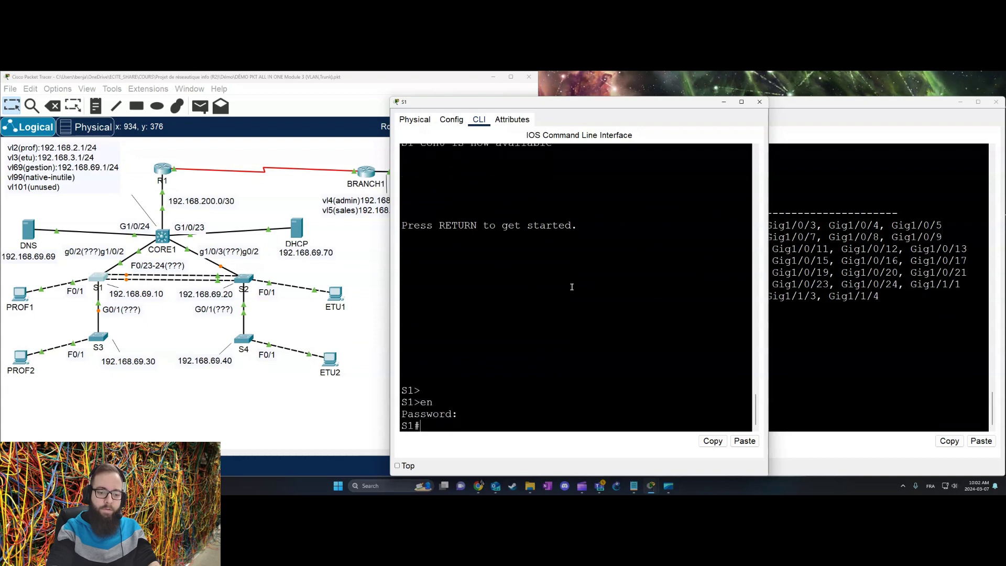
pyautogui.write('coinf')
pyautogui.write('t')
pyautogui.press('Return')
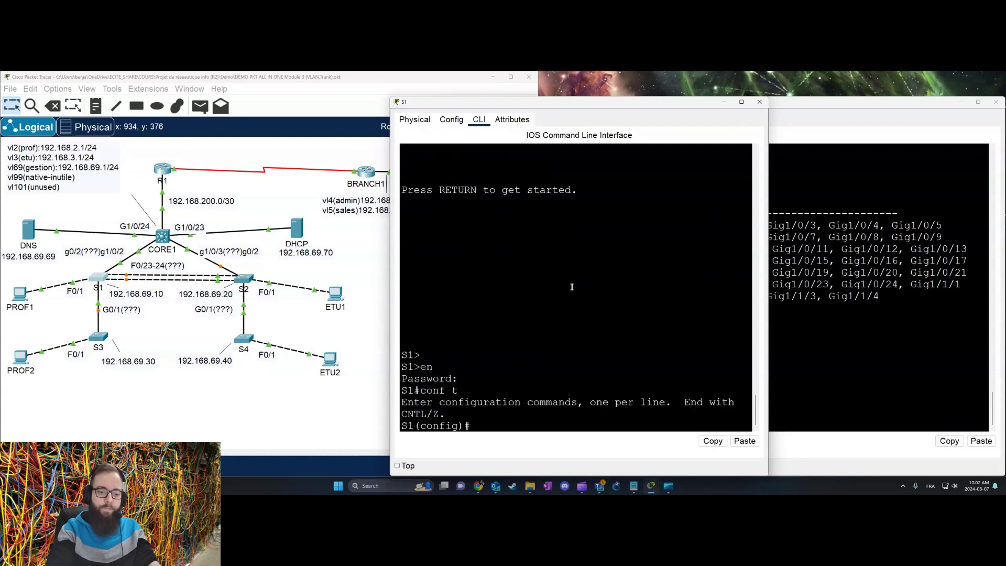
pyautogui.hotkey('ctrl', 'v')
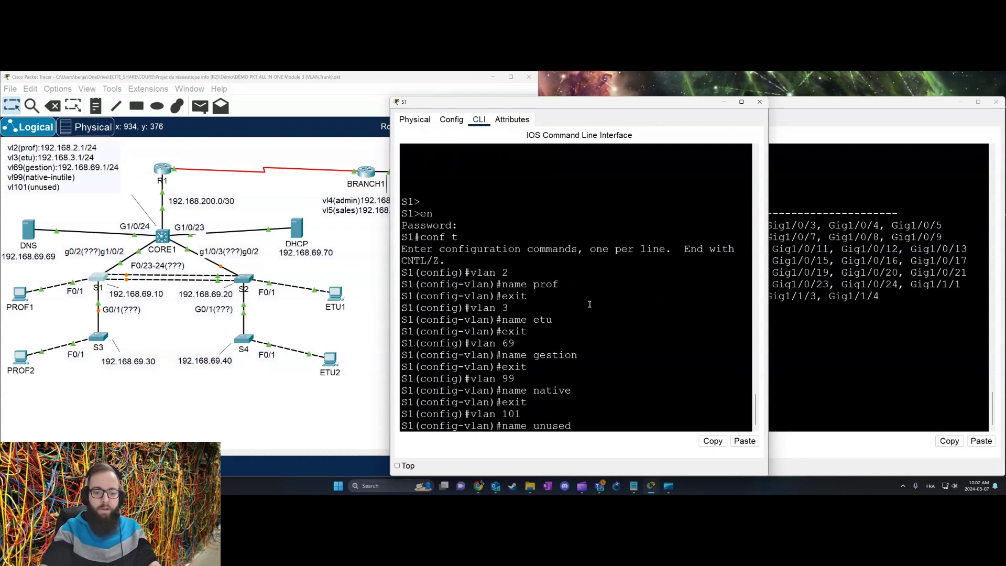
# Step: Check S1's VLAN table with 'do sh vlan br' in a widened console
pyautogui.write('do sh vlan br')
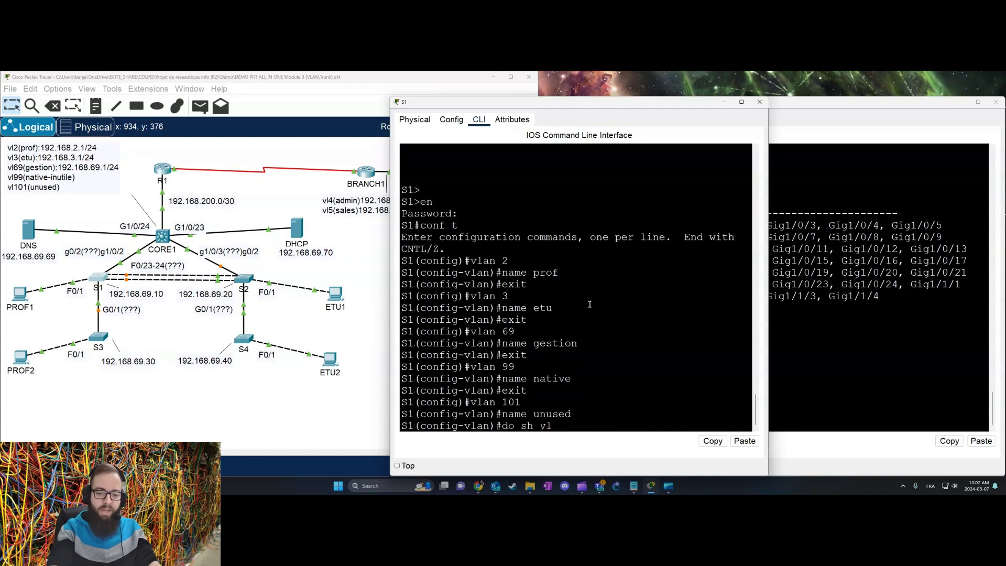
pyautogui.press('Return')
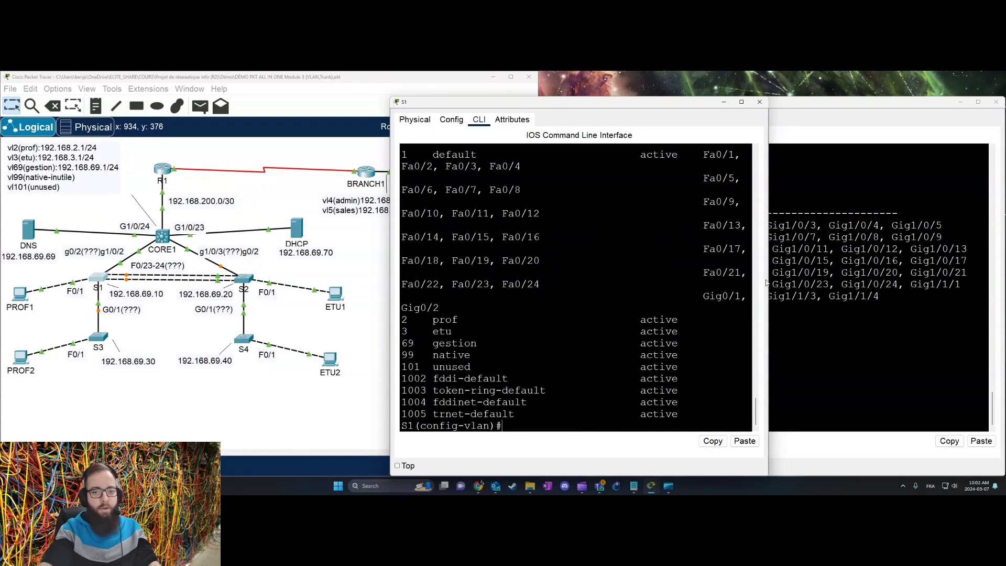
pyautogui.moveTo(768, 256); pyautogui.dragTo(1000, 257)
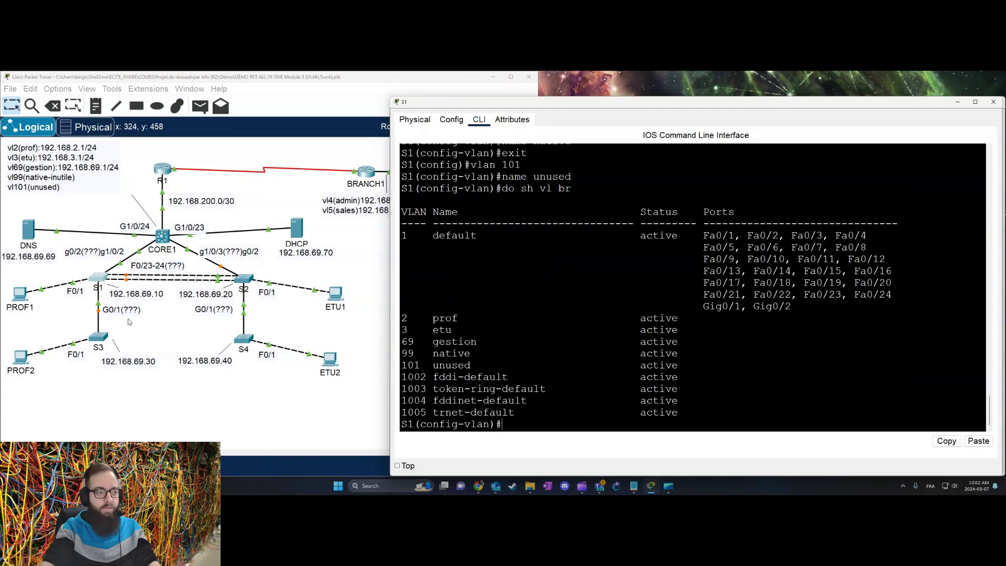
pyautogui.click(244, 278)
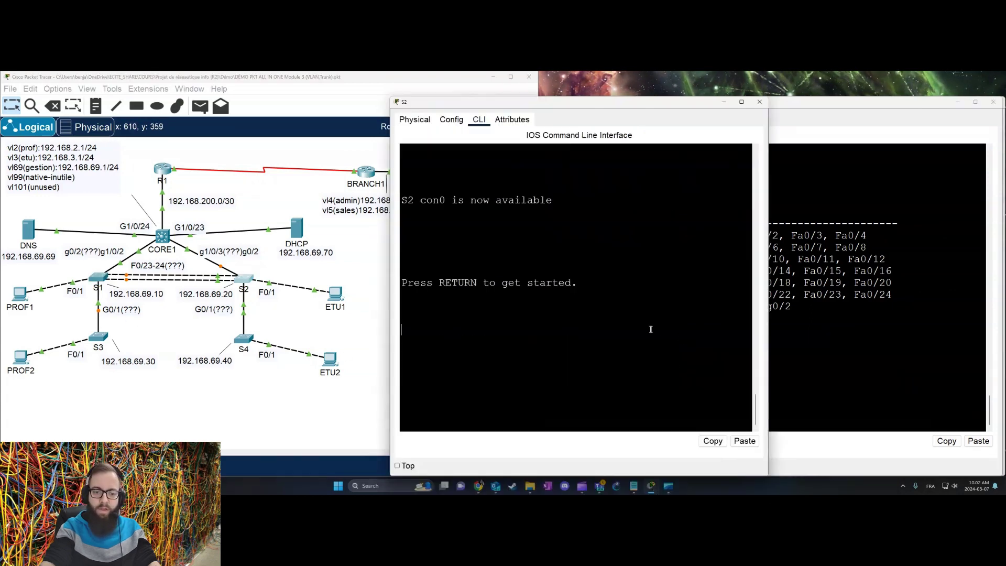
# Step: Paste the five VLANs into S2's global configuration and save with wr mem
pyautogui.moveTo(768, 288); pyautogui.dragTo(1001, 288)
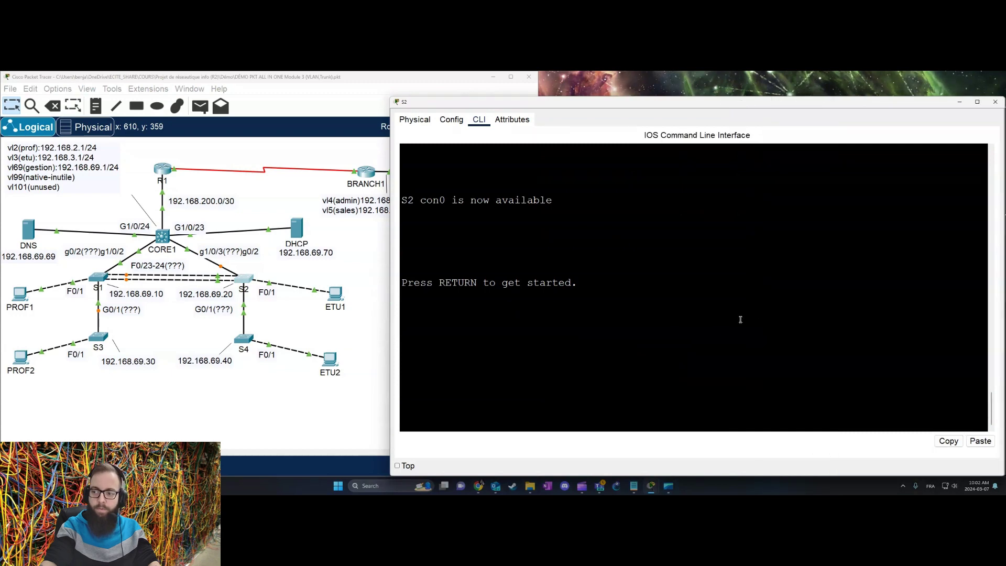
pyautogui.press('Return')
pyautogui.press('Return')
pyautogui.write('en')
pyautogui.press('Return')
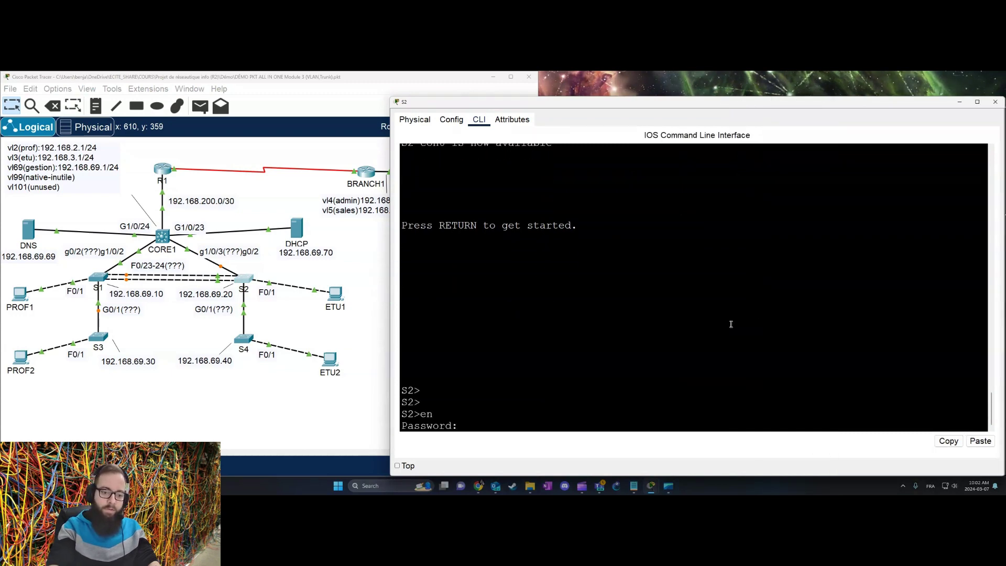
pyautogui.press('Return')
pyautogui.write('conf t')
pyautogui.press('Return')
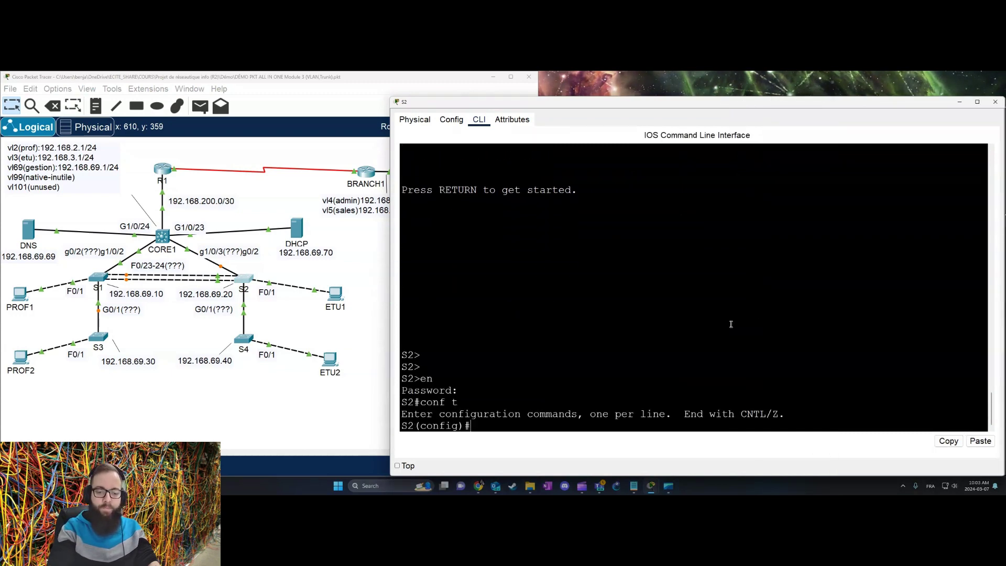
pyautogui.rightClick(731, 324)
pyautogui.click(719, 343)
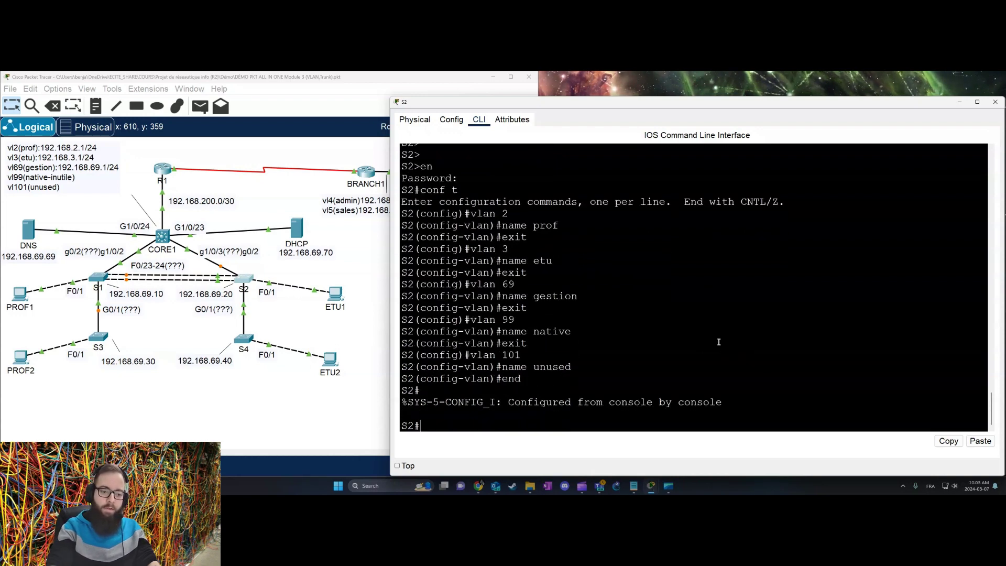
pyautogui.write('wr mem')
pyautogui.press('Return')
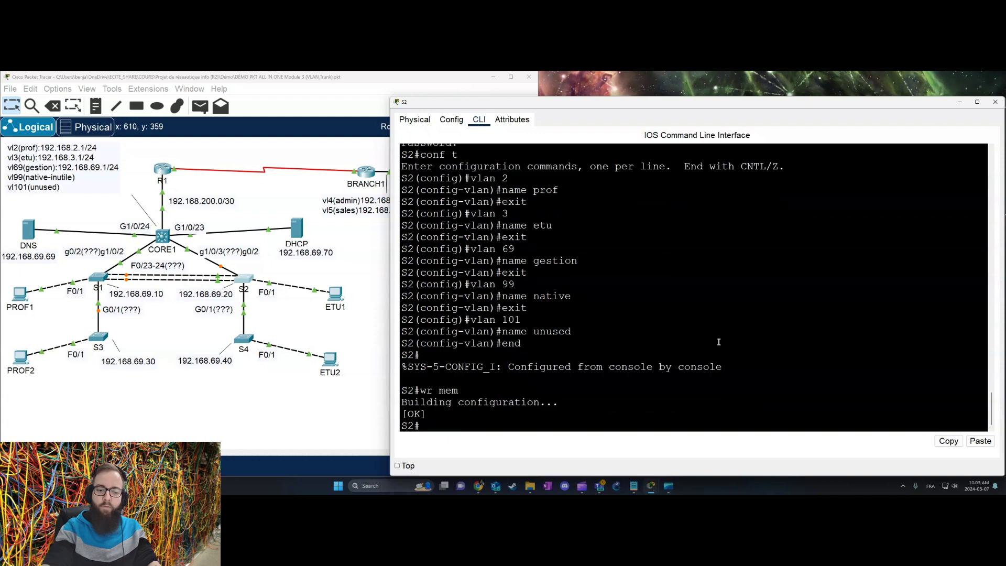
# Step: Add the same five VLANs to S3 and leave configuration mode with end
pyautogui.click(98, 337)
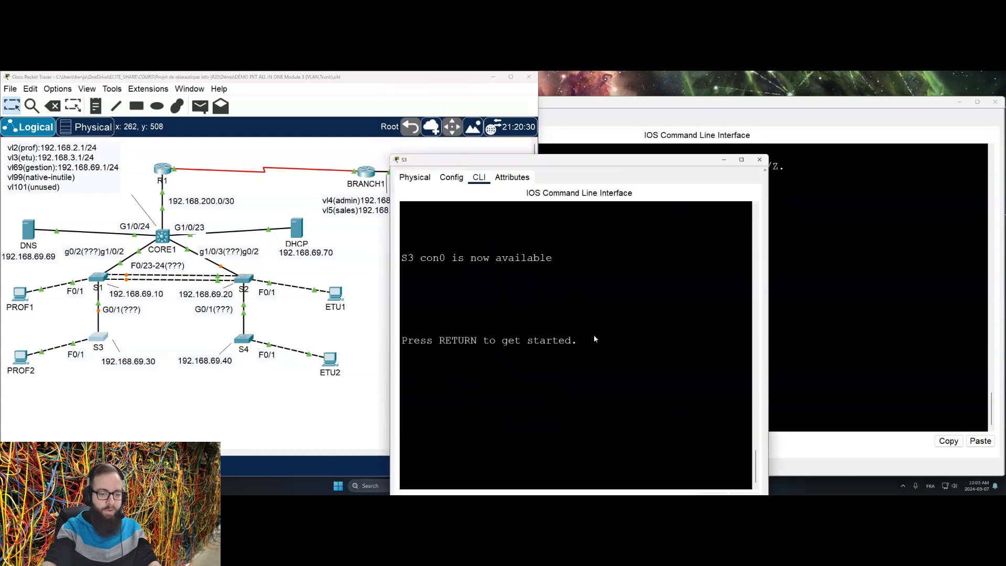
pyautogui.press('Return')
pyautogui.press('Return')
pyautogui.write('en')
pyautogui.press('Return')
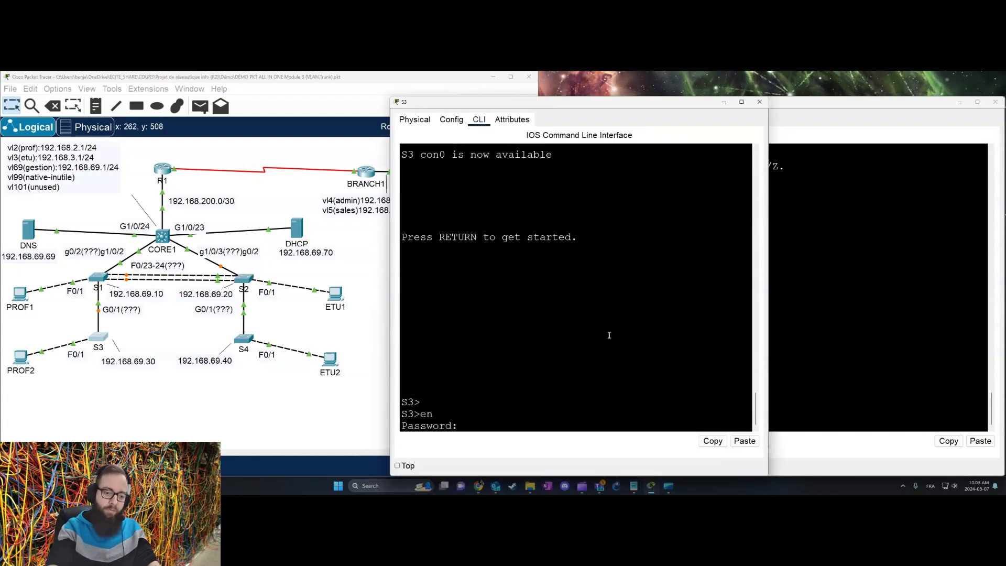
pyautogui.press('Return')
pyautogui.write('conf t')
pyautogui.press('Return')
pyautogui.rightClick(596, 335)
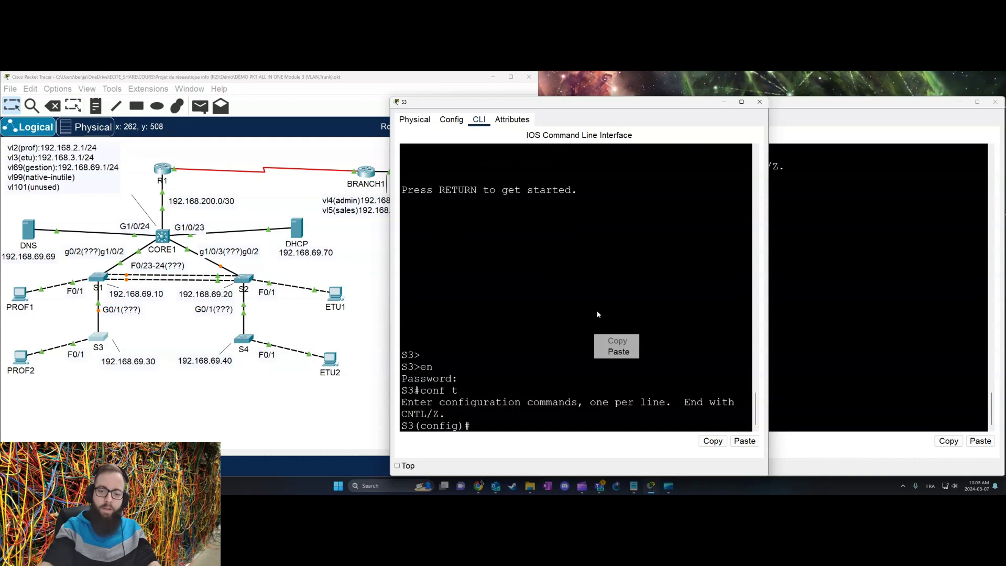
pyautogui.click(614, 350)
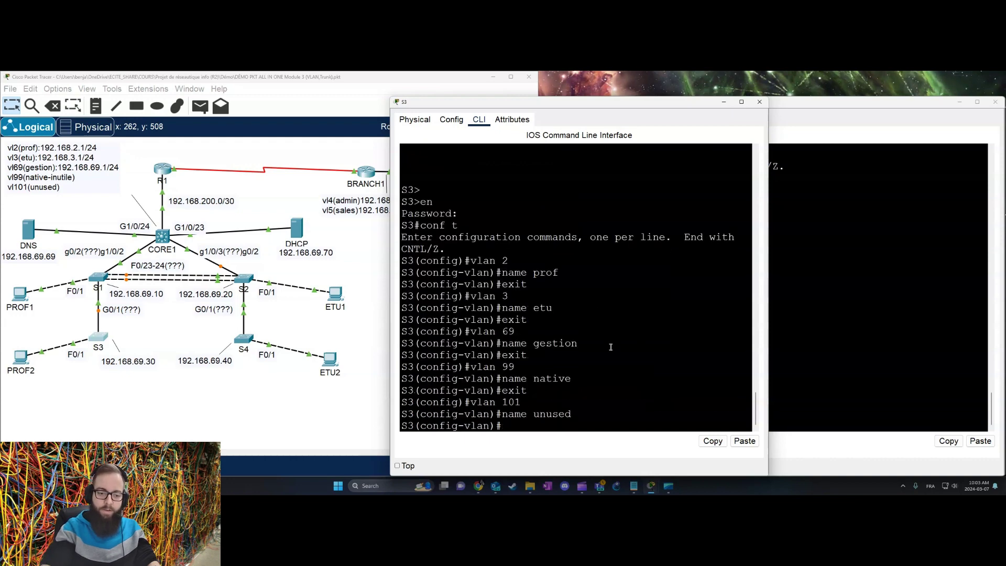
pyautogui.write('end')
pyautogui.press('Return')
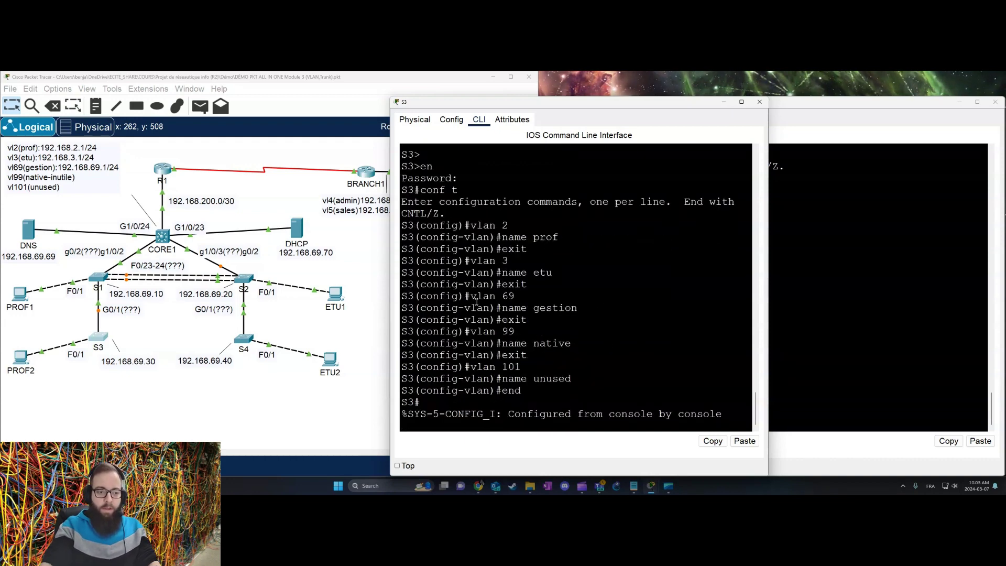
pyautogui.click(253, 345)
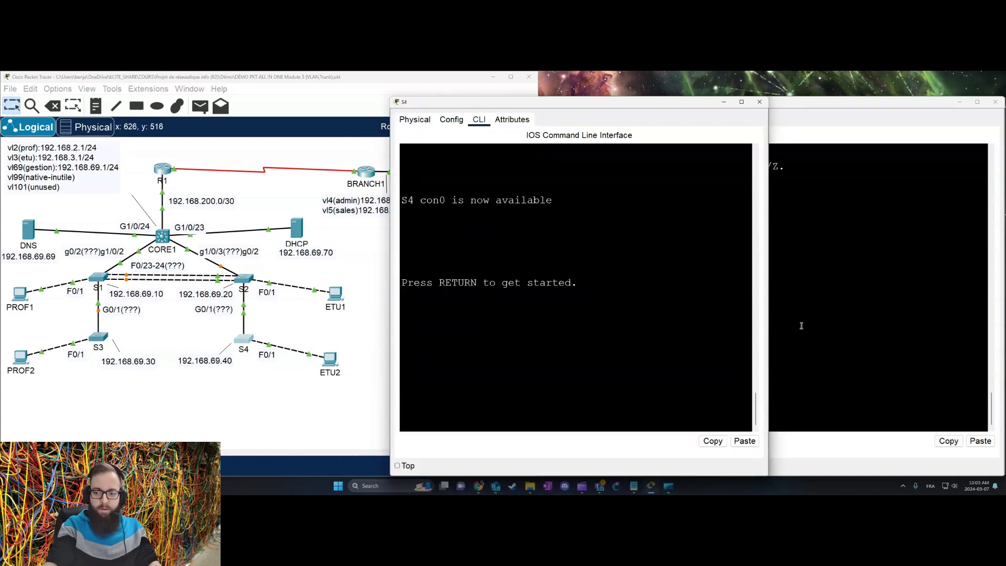
# Step: Paste VLANs 2 prof, 3 etu, 69 gestion, 99 native, 101 unused into S4's configuration
pyautogui.moveTo(769, 330); pyautogui.dragTo(1001, 340)
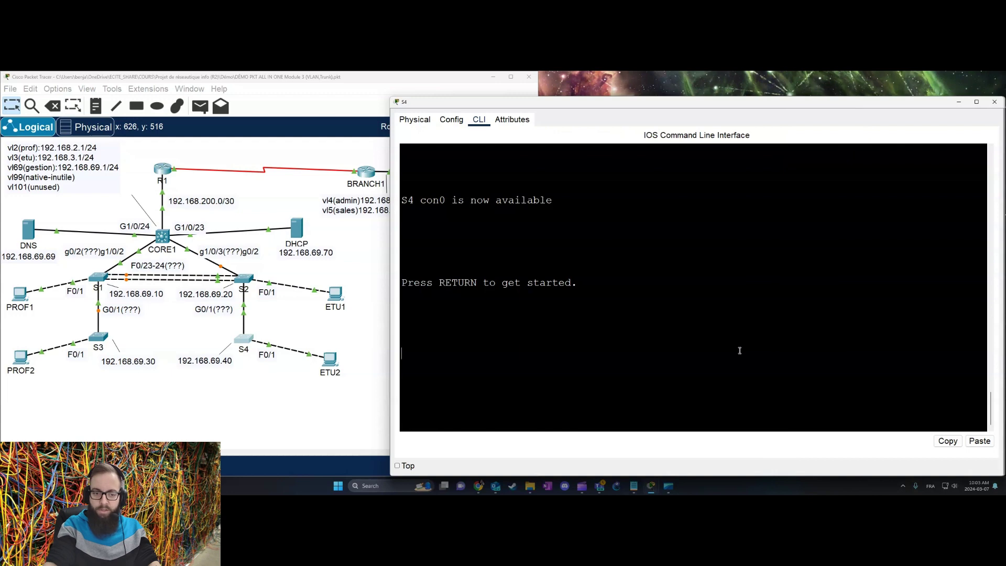
pyautogui.press('Return')
pyautogui.press('Return')
pyautogui.write('en')
pyautogui.press('Return')
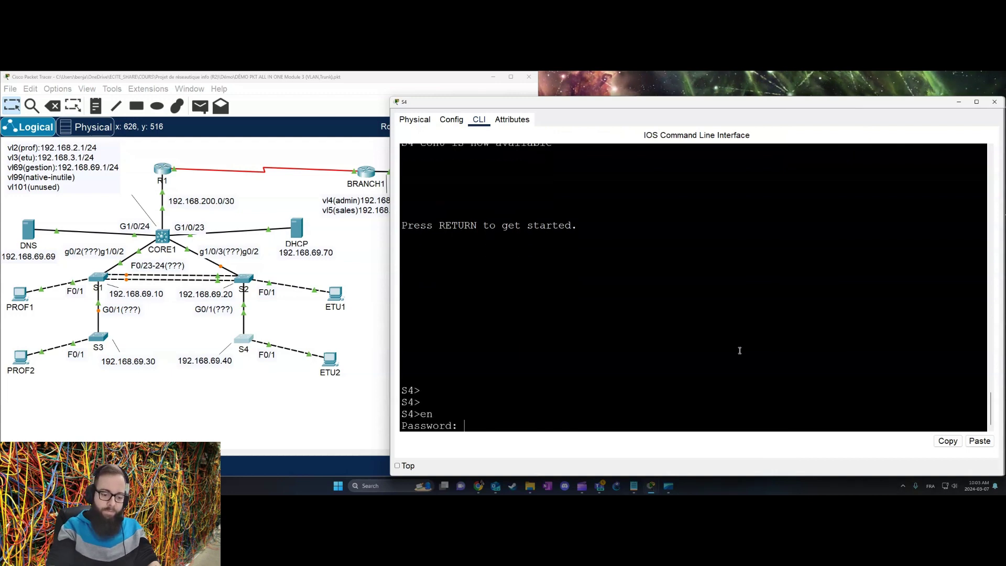
pyautogui.press('Return')
pyautogui.write('conf t')
pyautogui.press('Return')
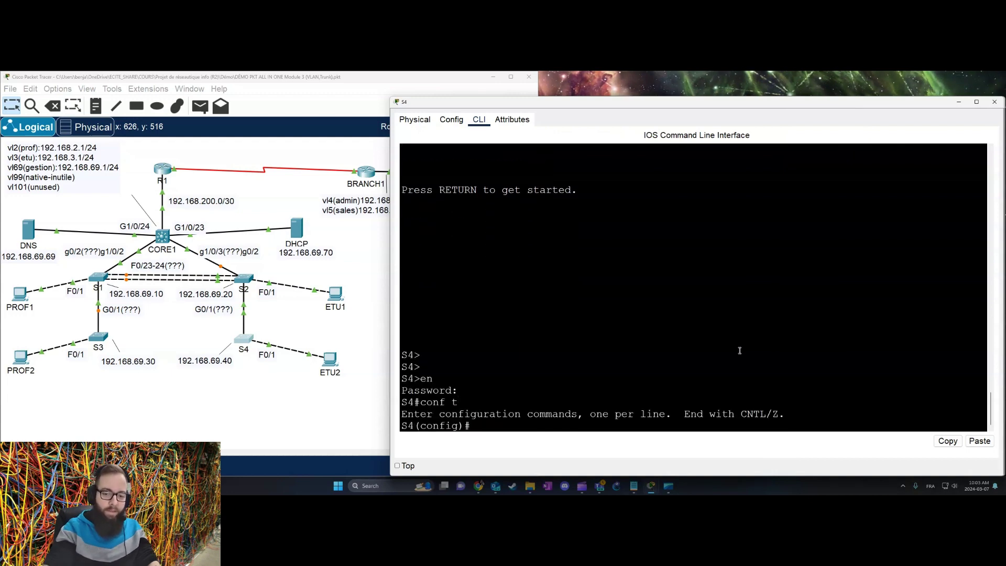
pyautogui.rightClick(709, 324)
pyautogui.click(729, 341)
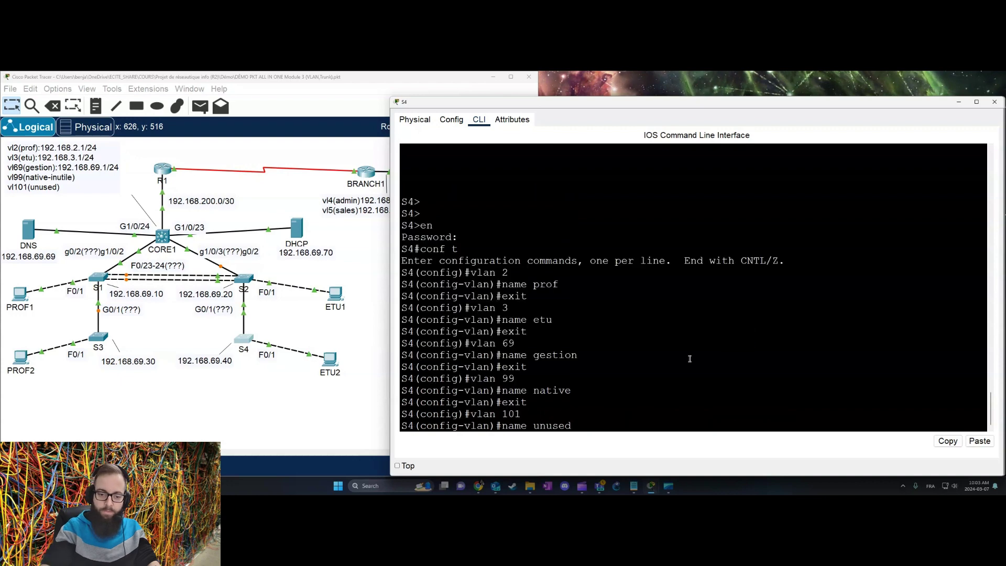
pyautogui.press('Return')
pyautogui.press('Return')
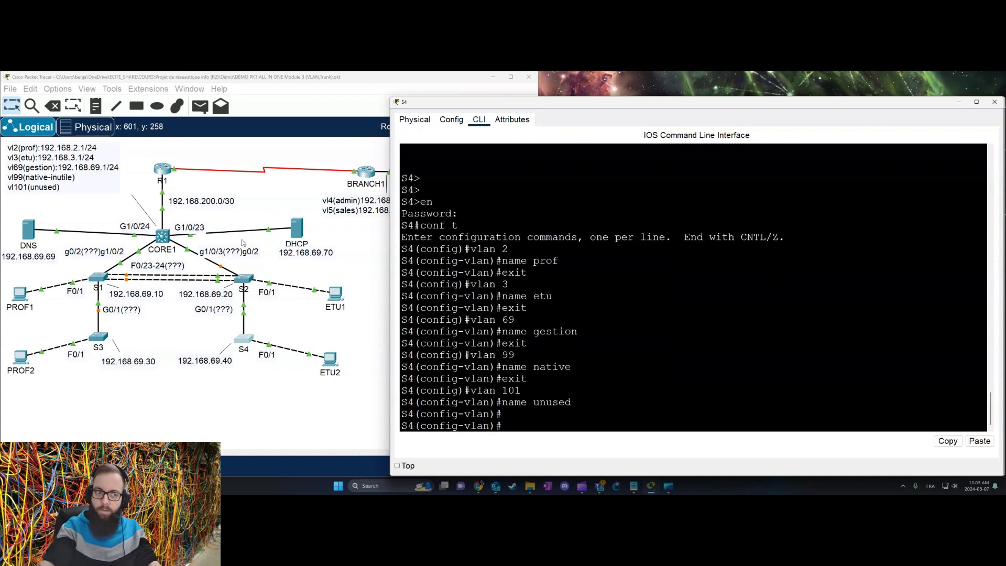
pyautogui.click(338, 246)
# Step: Open BS1's console, widen it, and enter privileged mode with en and its password
pyautogui.click(477, 178)
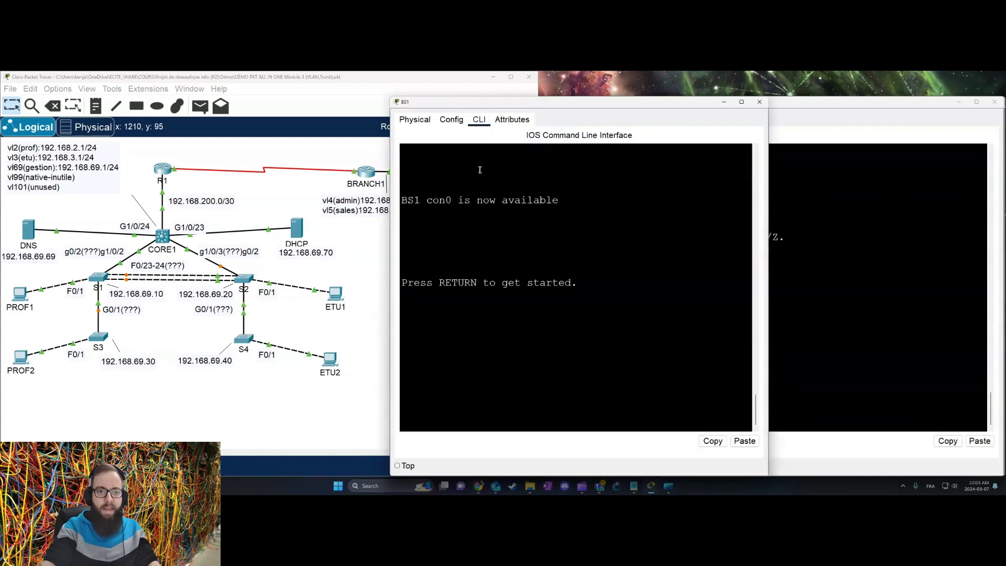
pyautogui.moveTo(503, 109); pyautogui.dragTo(635, 108)
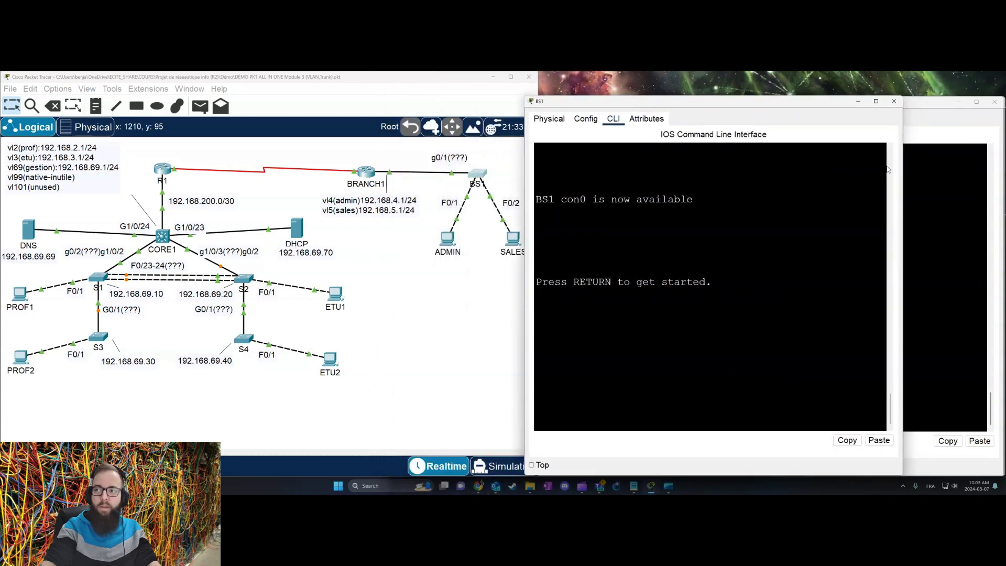
pyautogui.moveTo(902, 177); pyautogui.dragTo(1002, 177)
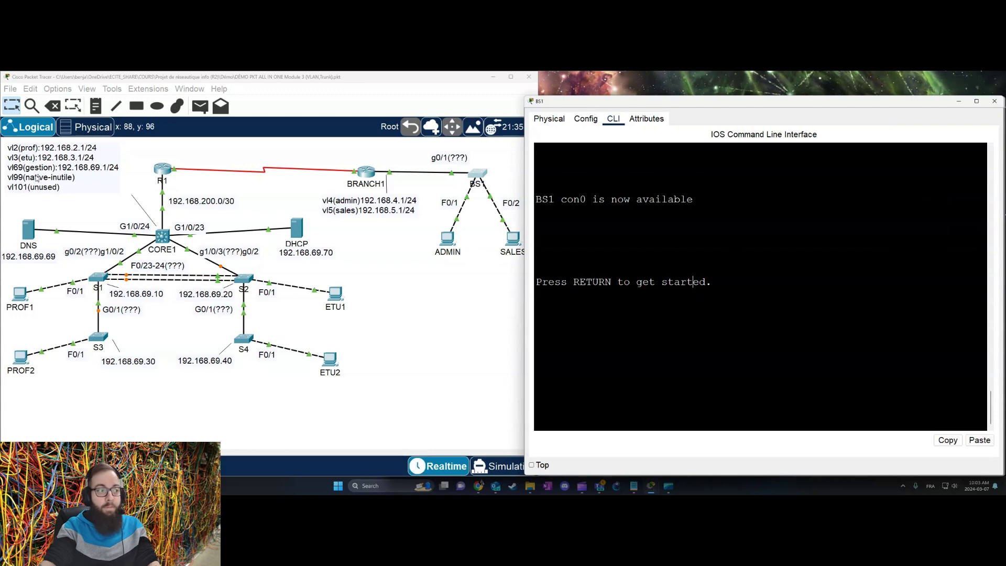
pyautogui.press('Return')
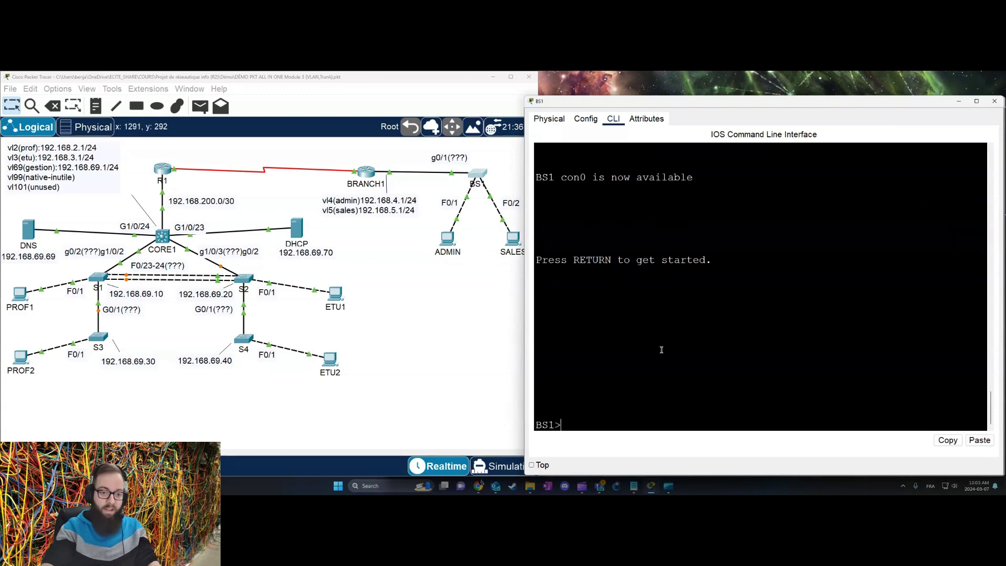
pyautogui.press('Return')
pyautogui.write('en')
pyautogui.press('Return')
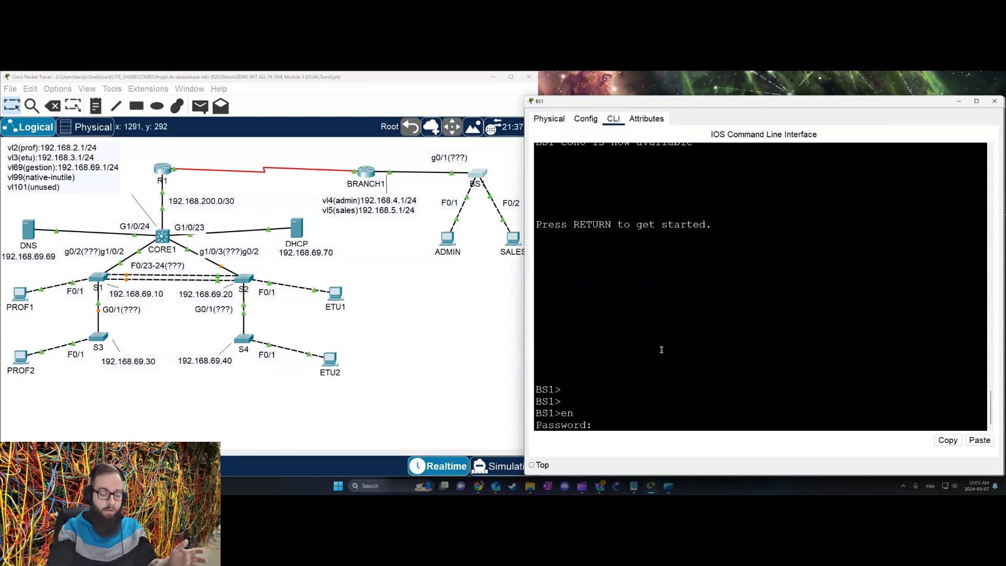
pyautogui.press('Return')
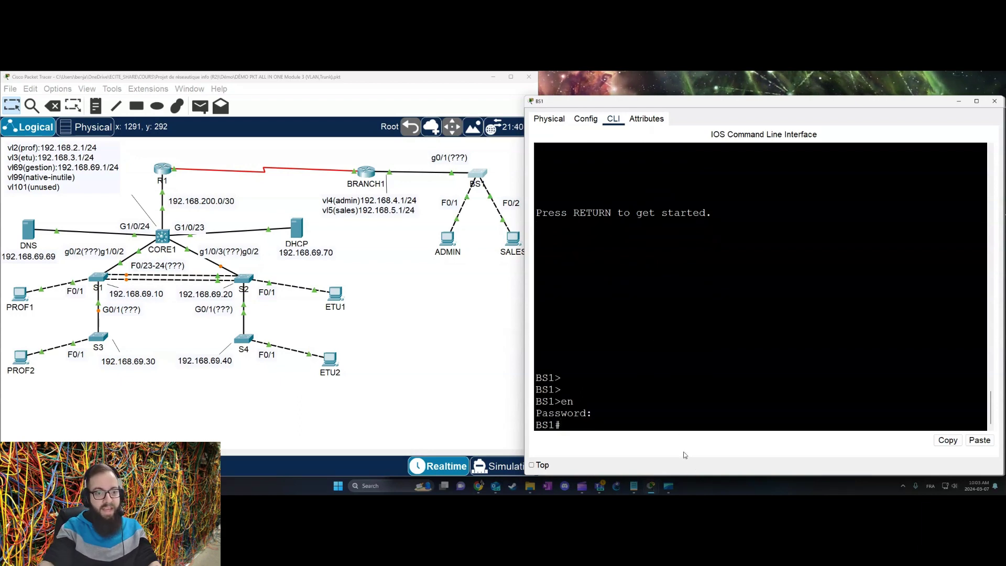
pyautogui.click(633, 486)
# Step: Change VLAN 2 prof to VLAN 4 admin and VLAN 3 etu to VLAN 5 sales
pyautogui.click(645, 349)
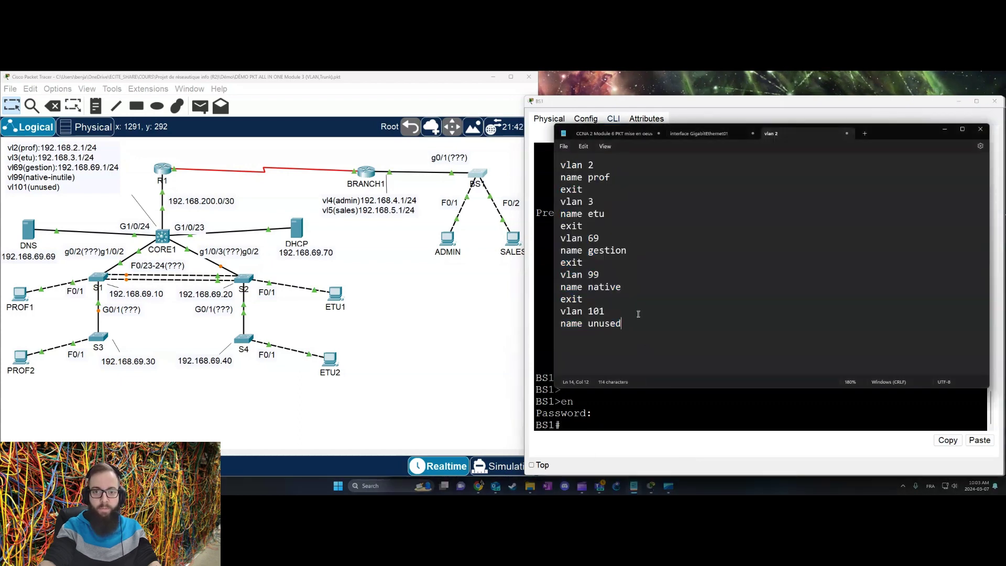
pyautogui.doubleClick(591, 165)
pyautogui.write('4')
pyautogui.moveTo(612, 178); pyautogui.dragTo(588, 179)
pyautogui.write('admin')
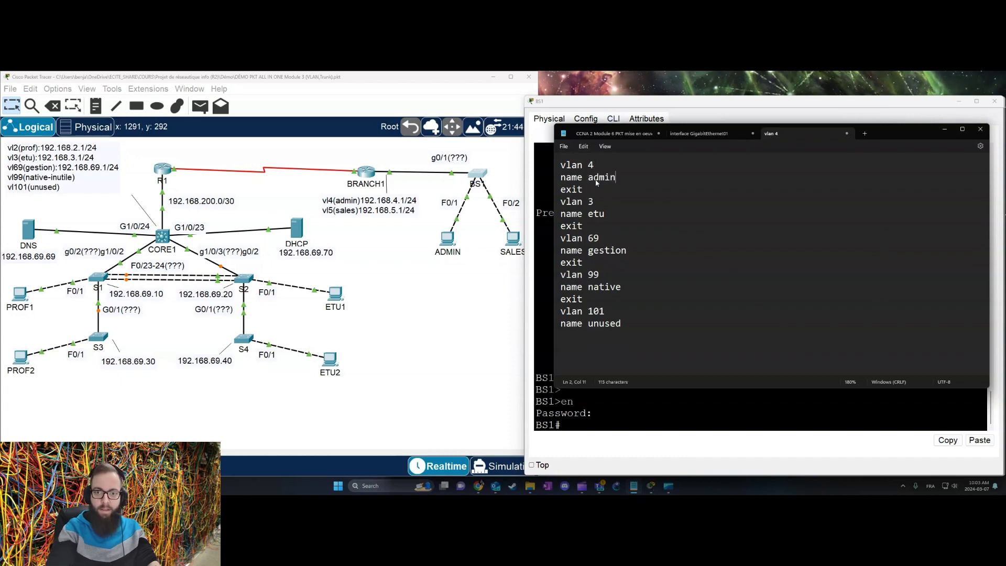
pyautogui.click(590, 202)
pyautogui.moveTo(591, 201); pyautogui.dragTo(594, 203)
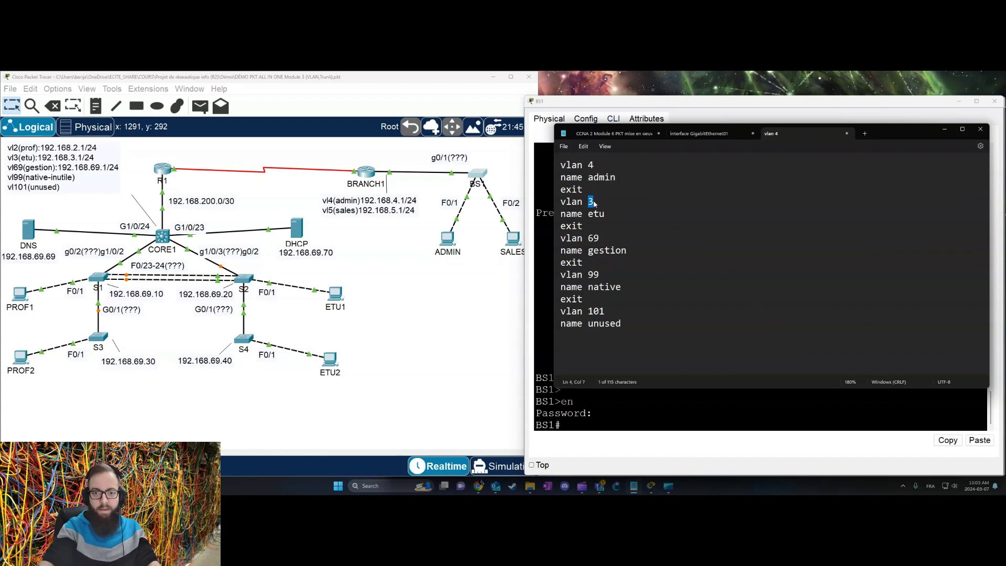
pyautogui.write('5')
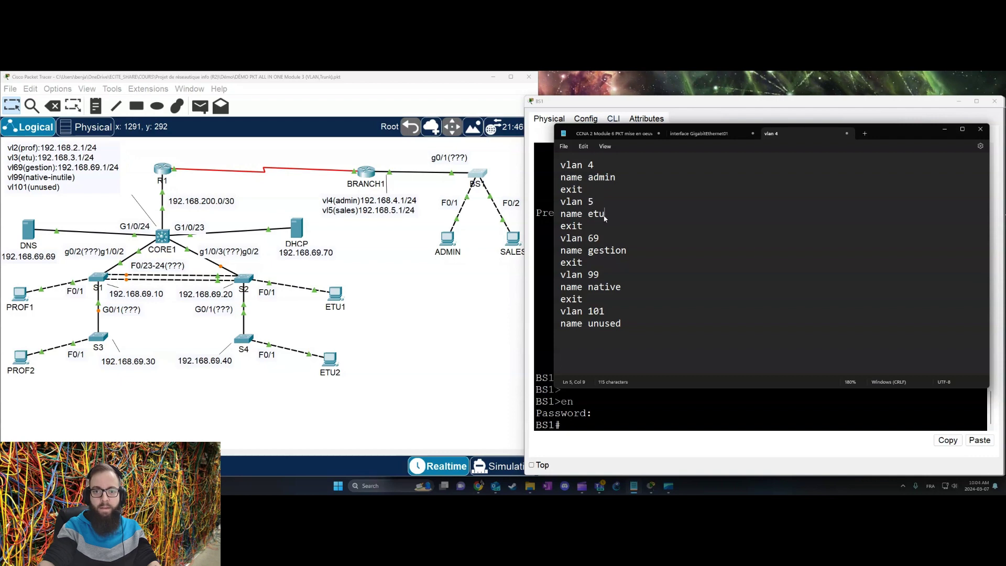
pyautogui.doubleClick(597, 214)
pyautogui.write('sales')
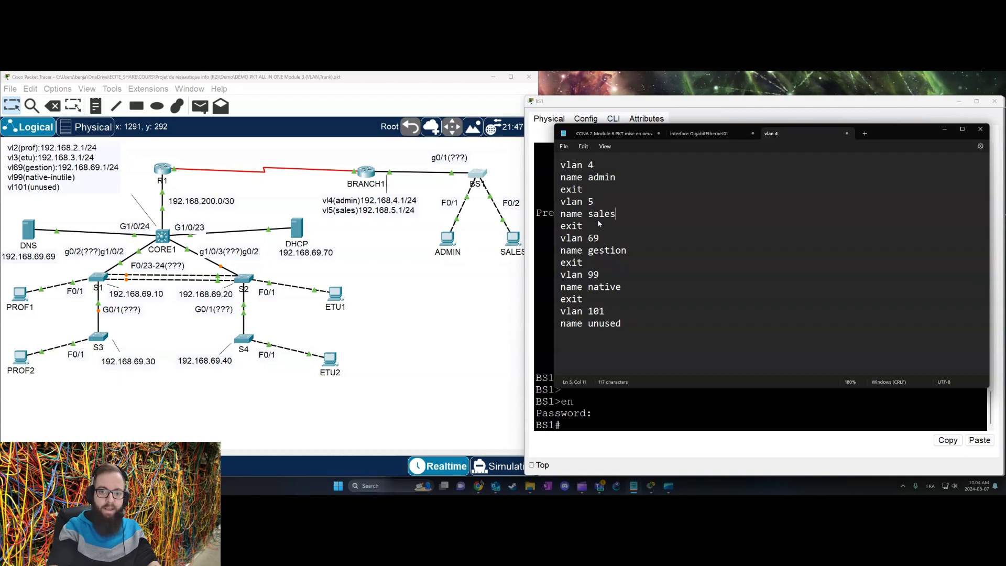
# Step: Delete the VLAN 69 gestion block and its exit line, then copy the remaining commands
pyautogui.doubleClick(596, 240)
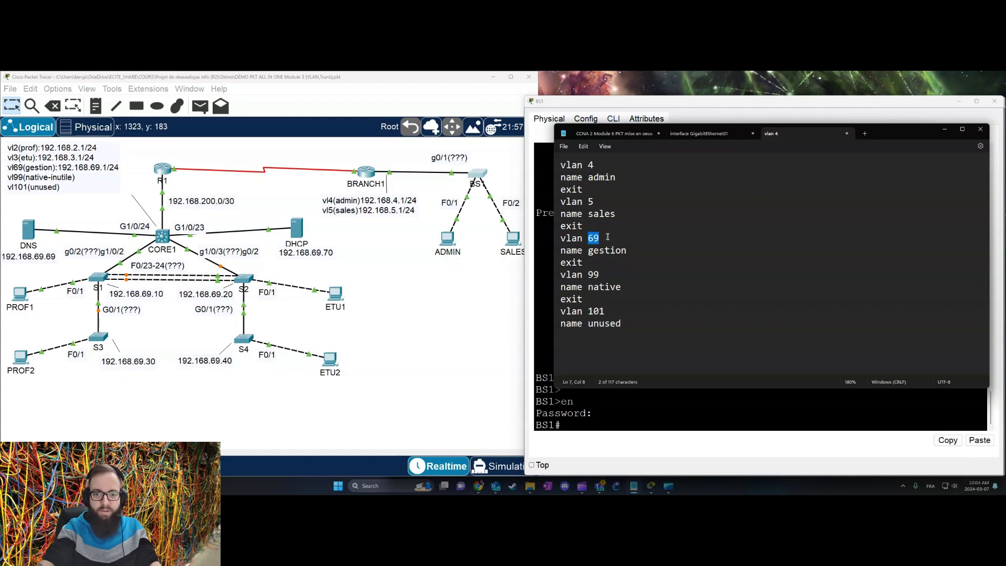
pyautogui.moveTo(629, 250); pyautogui.dragTo(560, 237)
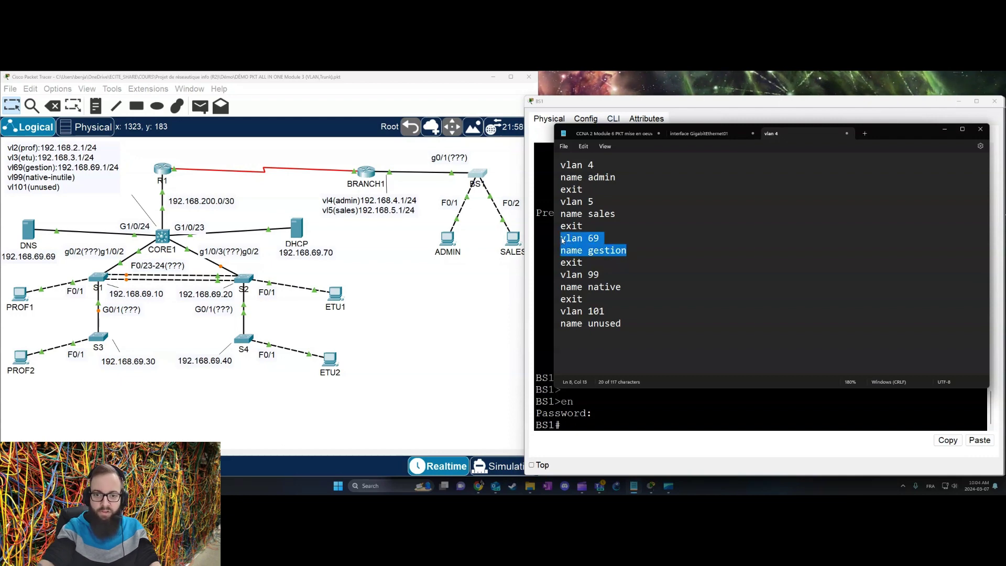
pyautogui.press('BackSpace')
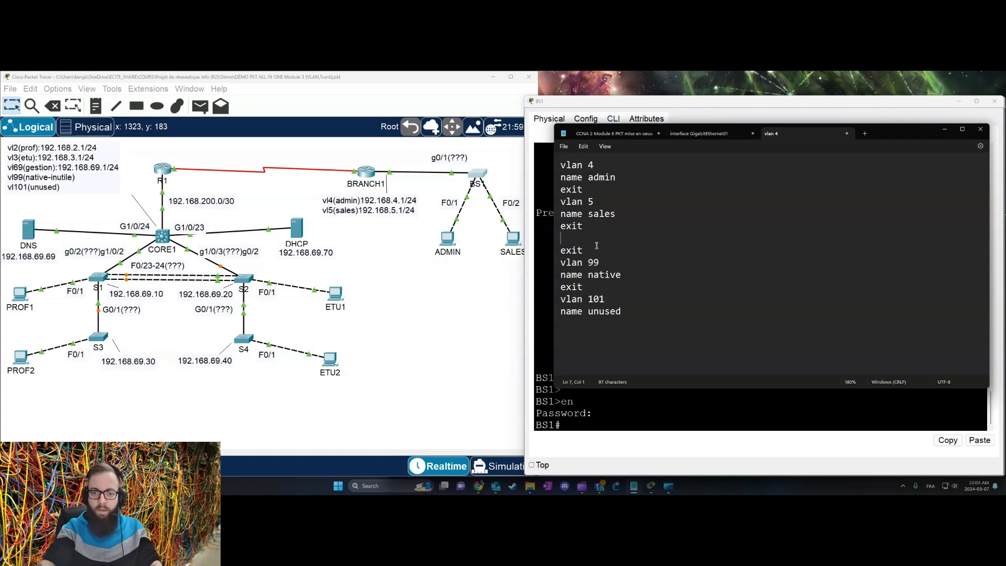
pyautogui.doubleClick(567, 250)
pyautogui.press('BackSpace')
pyautogui.press('BackSpace')
pyautogui.press('BackSpace')
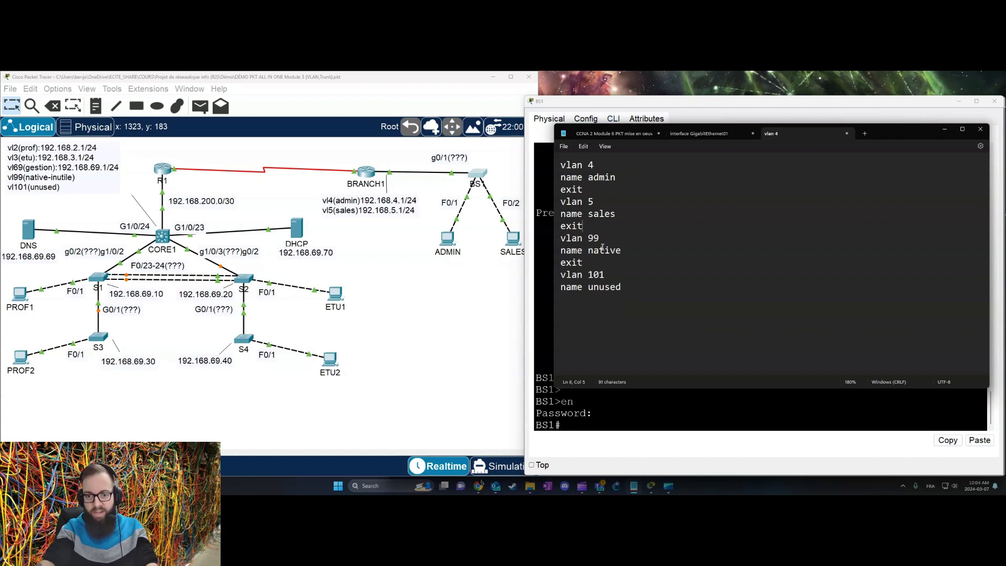
pyautogui.click(601, 239)
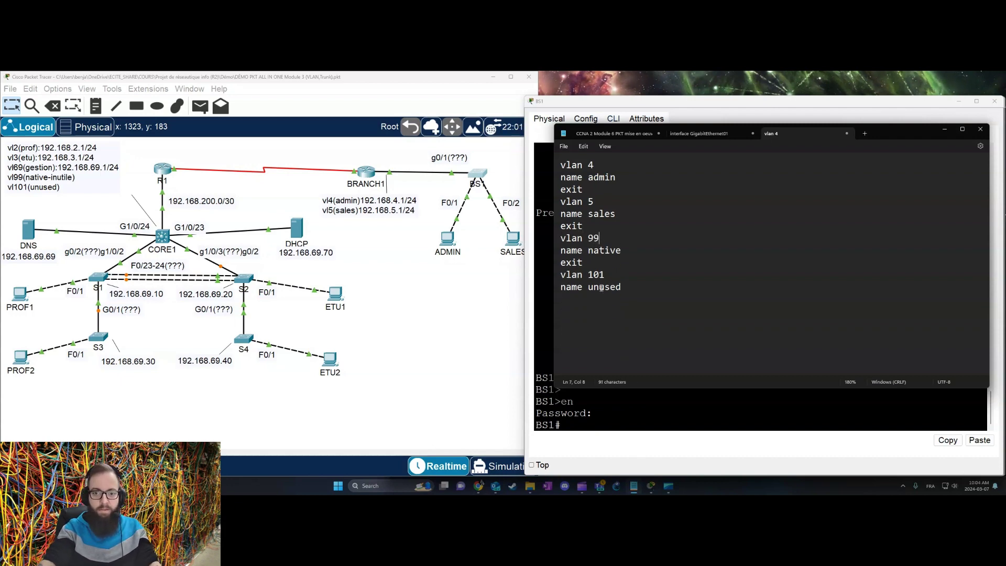
pyautogui.moveTo(637, 296); pyautogui.dragTo(560, 164)
pyautogui.hotkey('ctrl', 'c')
pyautogui.hotkey('alt', 'Tab')
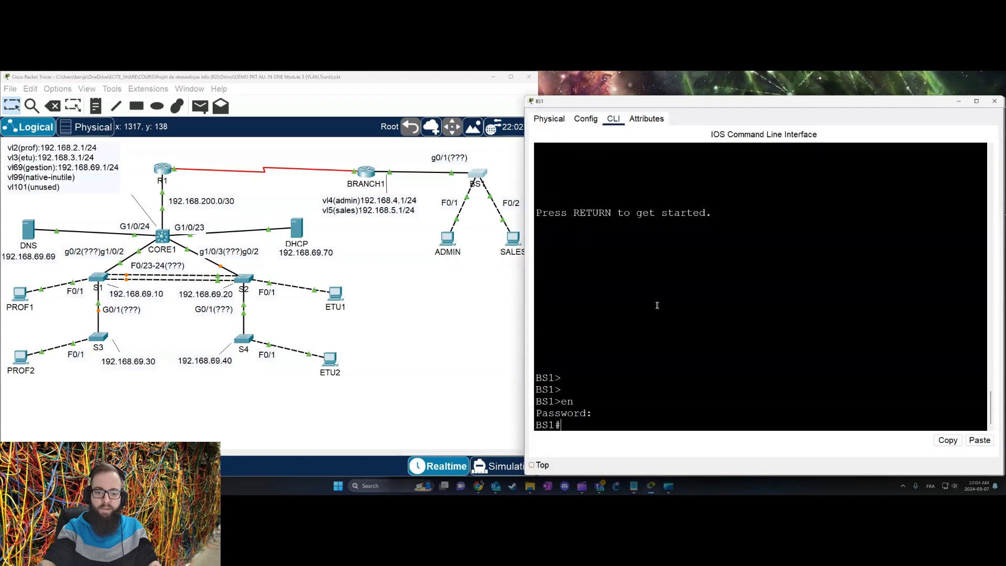
# Step: Paste the VLAN 4, 5, 99 and 101 commands into BS1's global configuration, then end
pyautogui.write('conf t')
pyautogui.press('Return')
pyautogui.rightClick(632, 304)
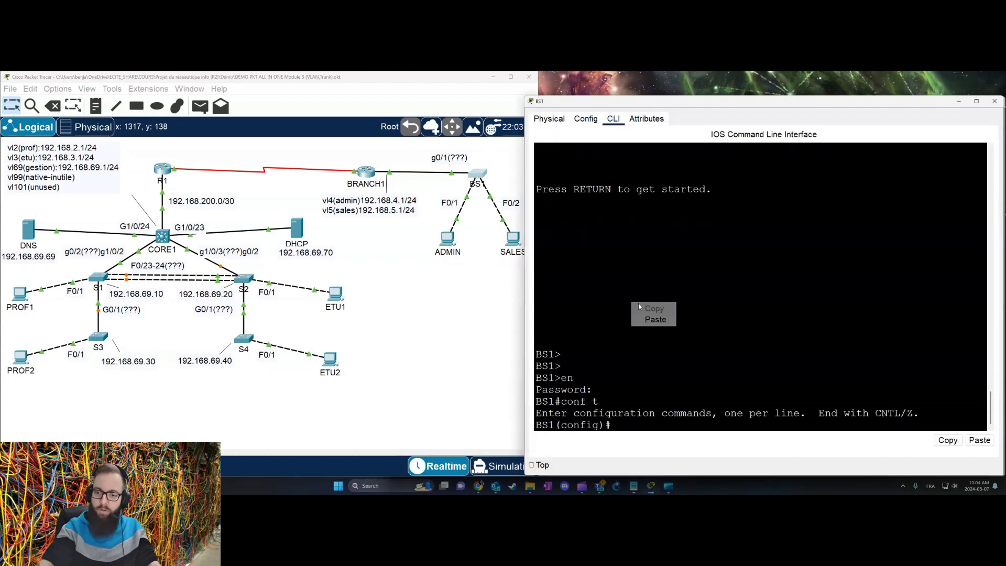
pyautogui.click(655, 319)
pyautogui.press('Return')
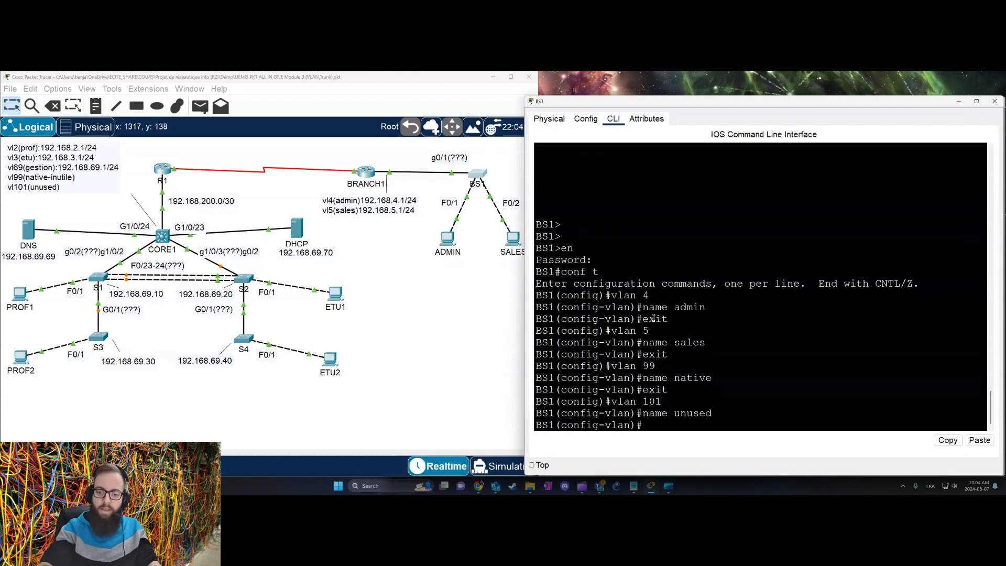
pyautogui.write('end')
pyautogui.press('Return')
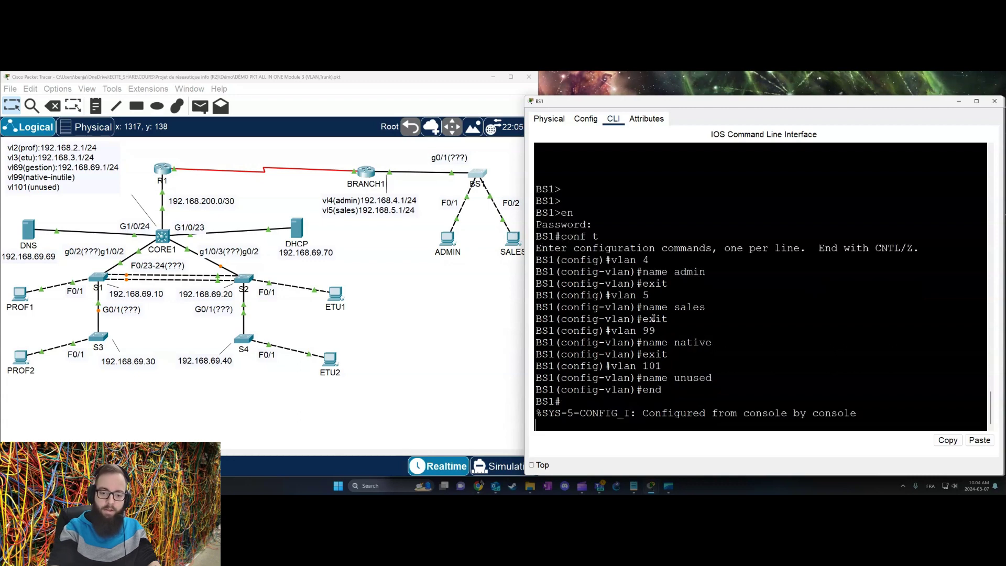
# Step: Confirm with show vlan brief that VLANs 4 admin, 5 sales, 99 native, 101 unused are active
pyautogui.write('show')
pyautogui.write(' vlan brief')
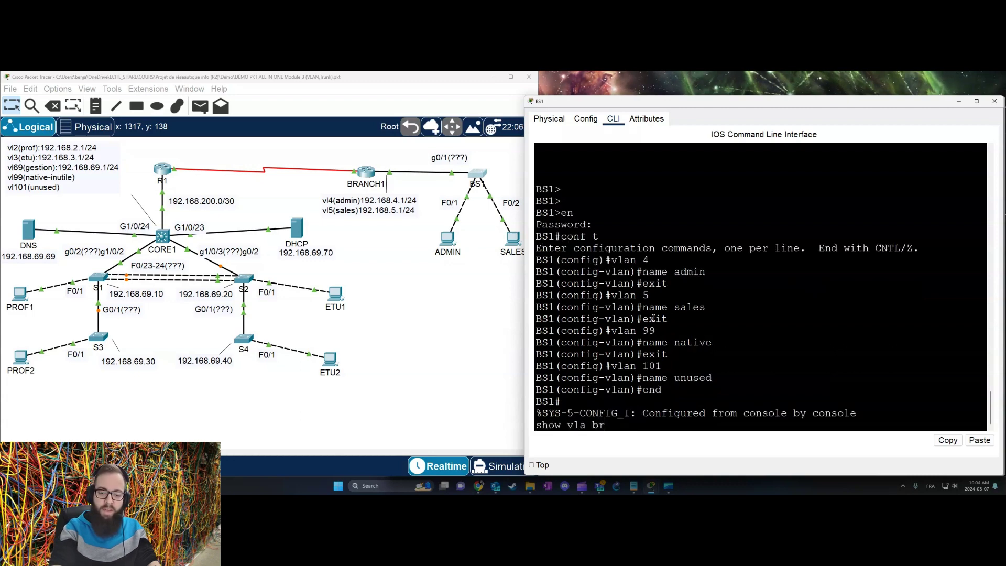
pyautogui.press('Return')
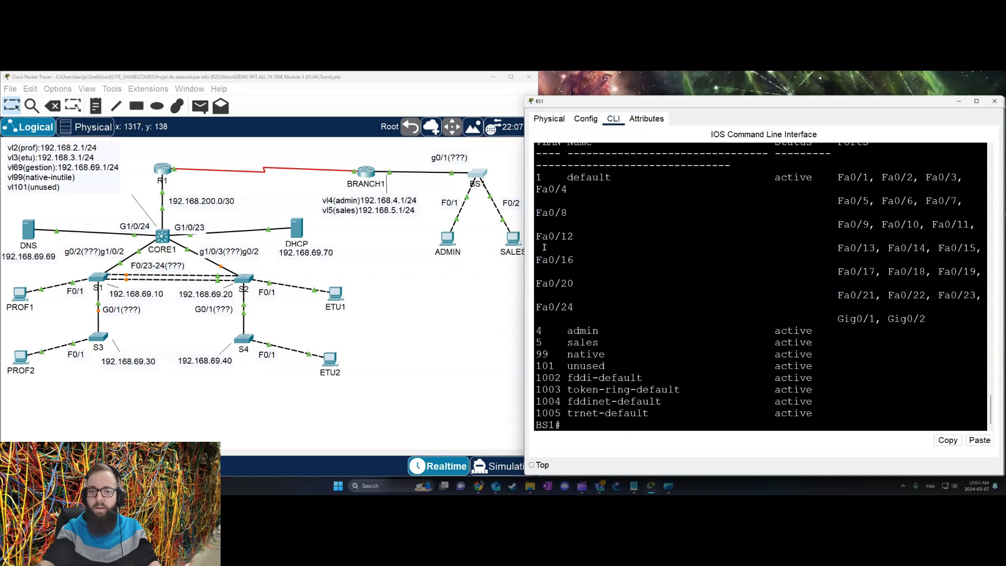
pyautogui.moveTo(536, 331); pyautogui.dragTo(838, 367)
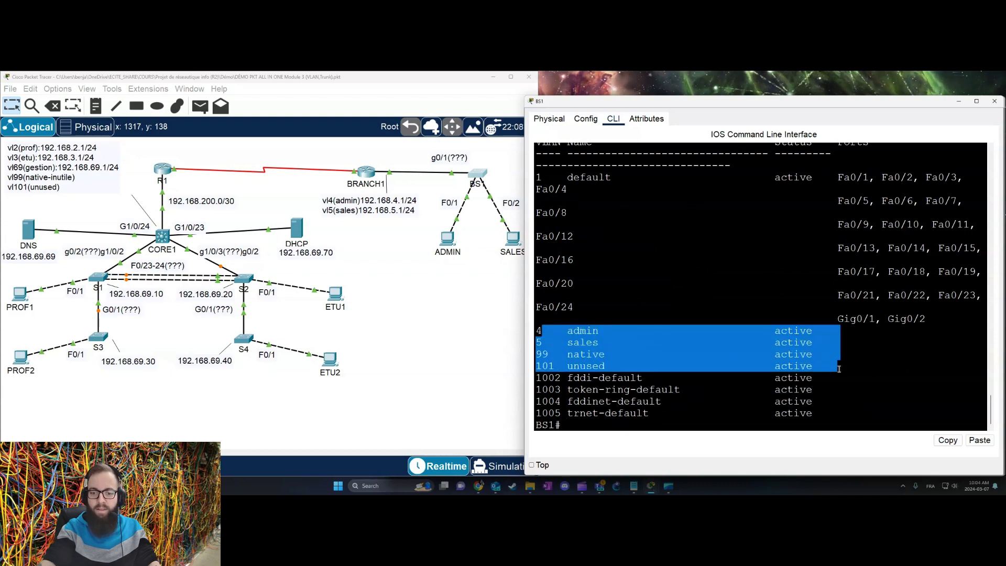
pyautogui.click(693, 321)
pyautogui.click(404, 343)
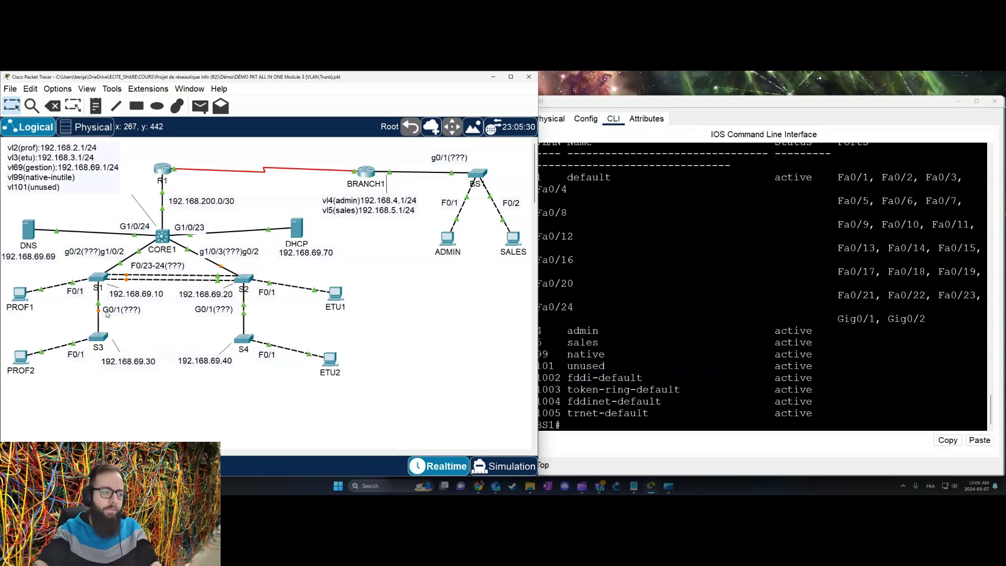
# Step: In S3's widened console, enter global configuration mode and select interface F0/1
pyautogui.click(98, 337)
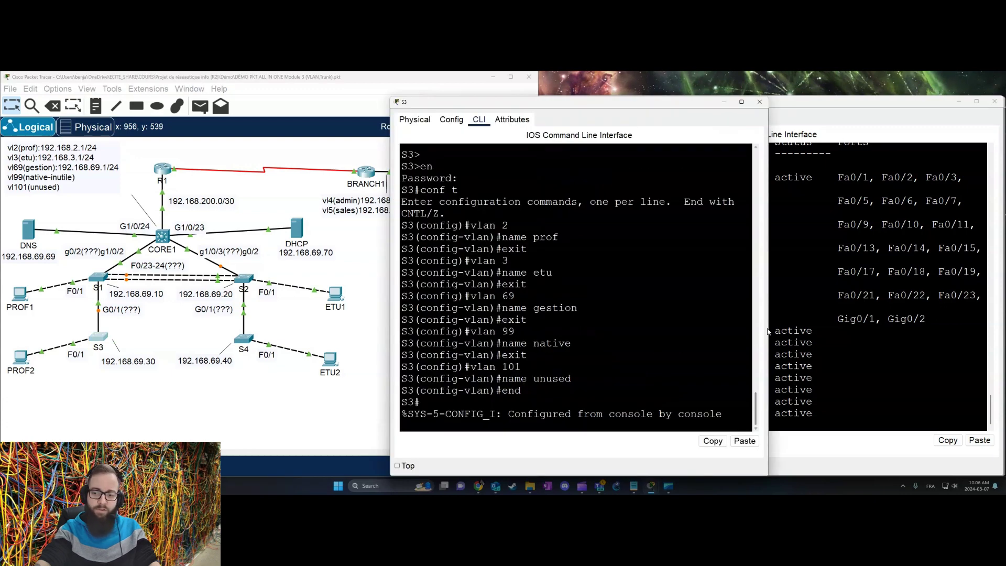
pyautogui.moveTo(769, 331); pyautogui.dragTo(1003, 327)
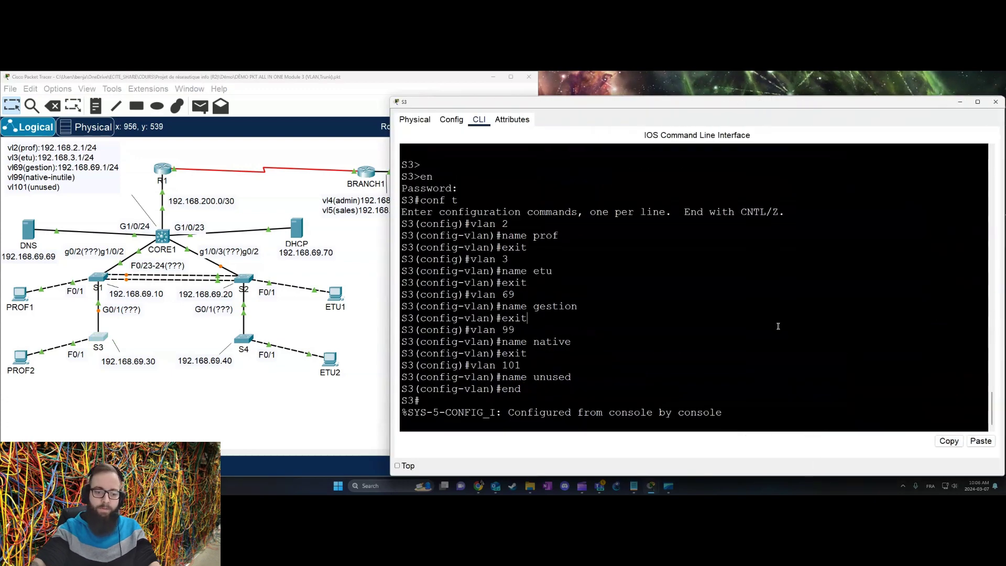
pyautogui.press('Return')
pyautogui.press('Return')
pyautogui.write('conf t')
pyautogui.press('Return')
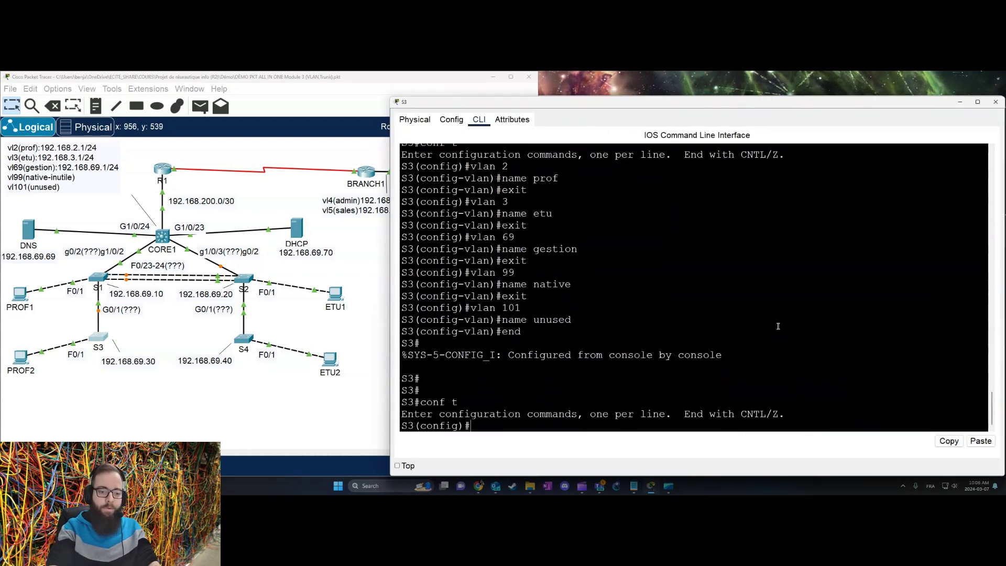
pyautogui.write('int')
pyautogui.press('Tab')
pyautogui.write('f0/1')
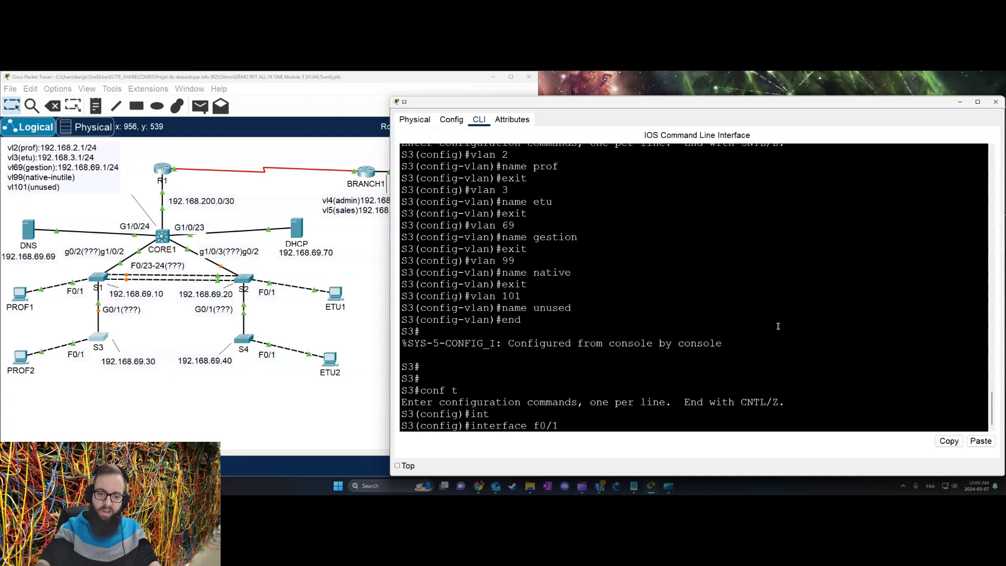
pyautogui.press('Return')
# Step: Make S3's F0/1 an access port assigned to VLAN 2
pyautogui.write('sw')
pyautogui.press('Tab')
pyautogui.write('mo')
pyautogui.press('Tab')
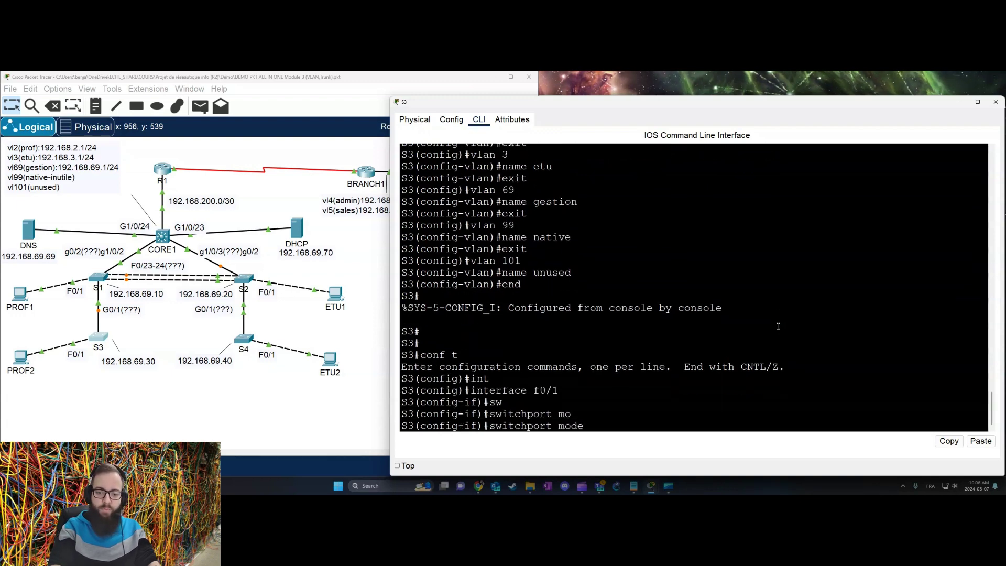
pyautogui.write('acc')
pyautogui.press('Tab')
pyautogui.press('Return')
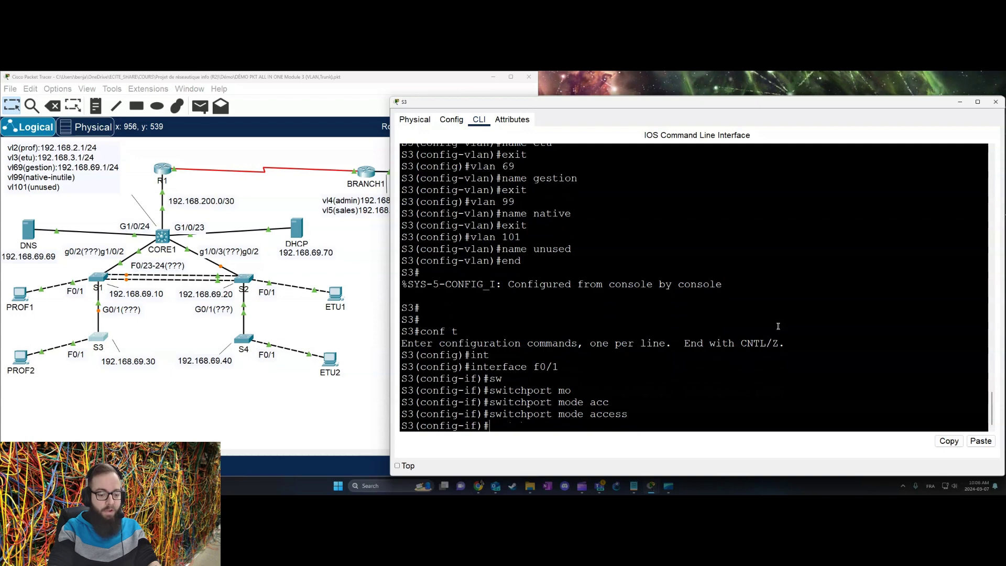
pyautogui.write('sw')
pyautogui.press('Tab')
pyautogui.write('acc')
pyautogui.press('Tab')
pyautogui.write('vl')
pyautogui.press('Tab')
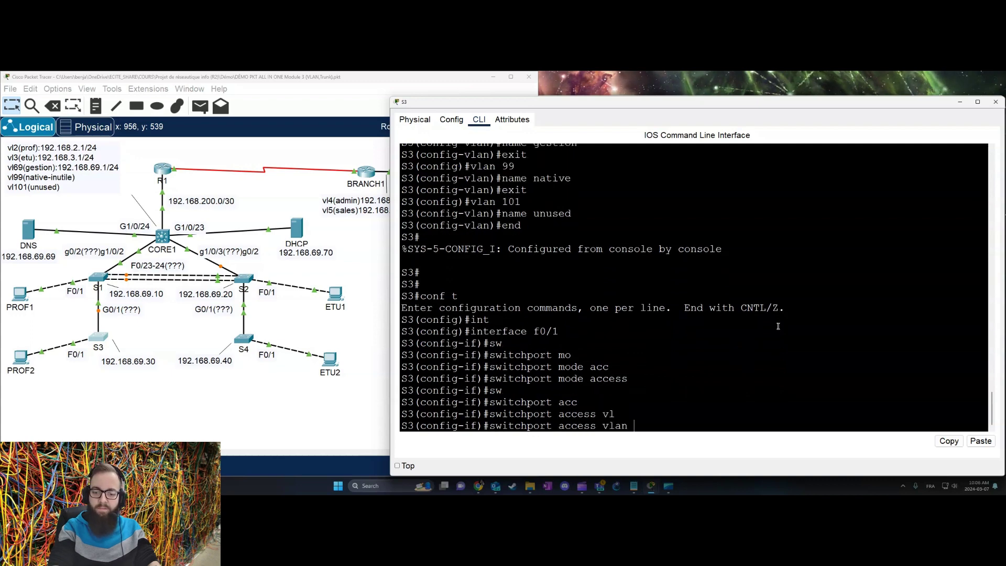
pyautogui.write('2')
pyautogui.press('Return')
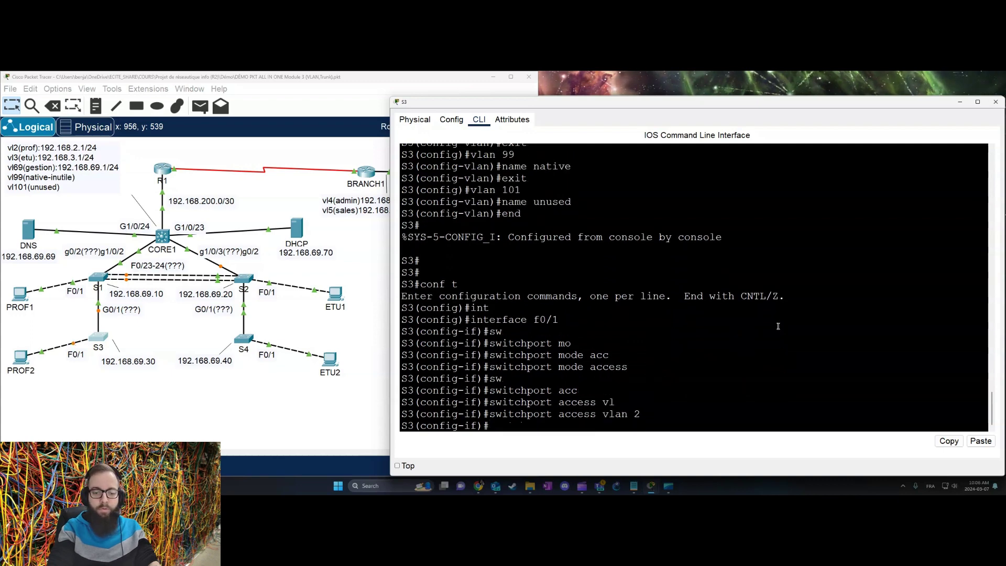
# Step: Turn off trunk negotiation on S3's F0/1 and give it the description prof
pyautogui.write('sw')
pyautogui.press('Tab')
pyautogui.write('a')
pyautogui.press('BackSpace')
pyautogui.press('BackSpace')
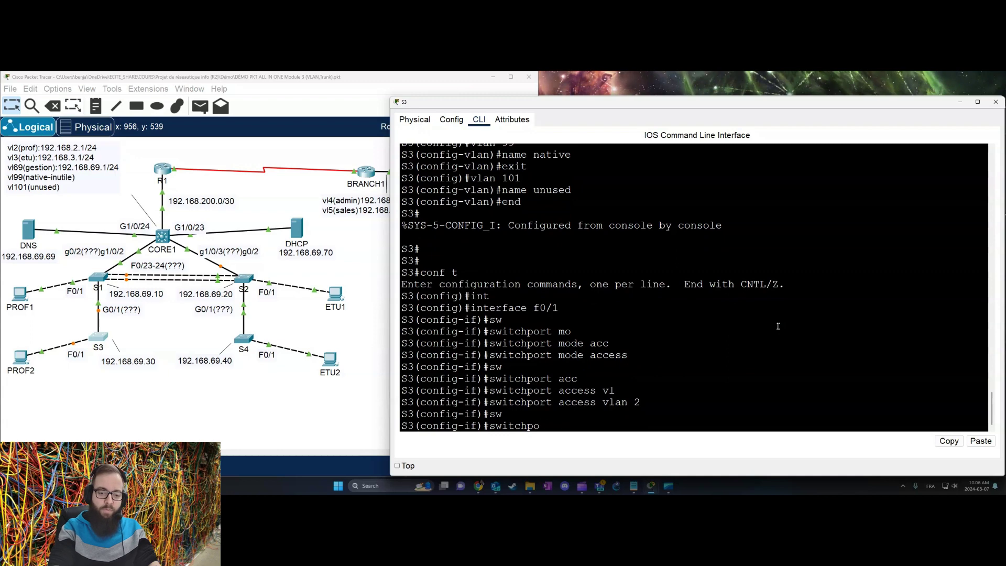
pyautogui.press('Tab')
pyautogui.write('npn')
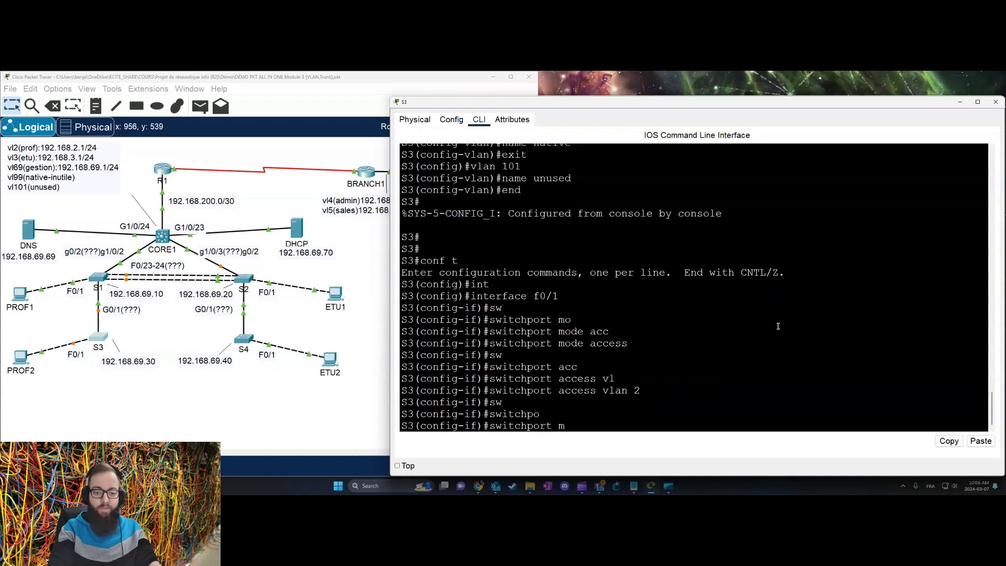
pyautogui.press('BackSpace')
pyautogui.press('BackSpace')
pyautogui.press('BackSpace')
pyautogui.write('nn')
pyautogui.press('BackSpace')
pyautogui.write('on')
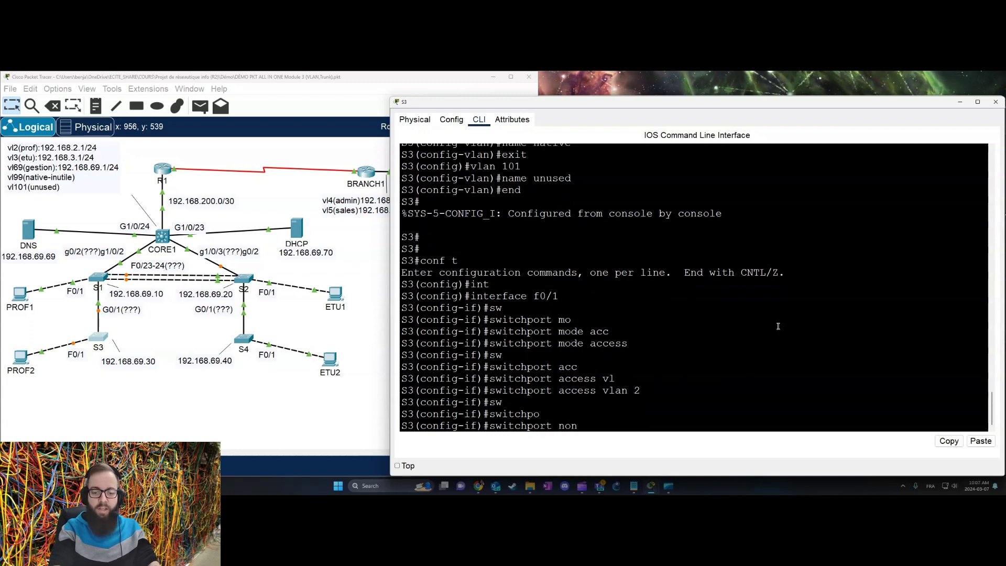
pyautogui.press('Tab')
pyautogui.press('Return')
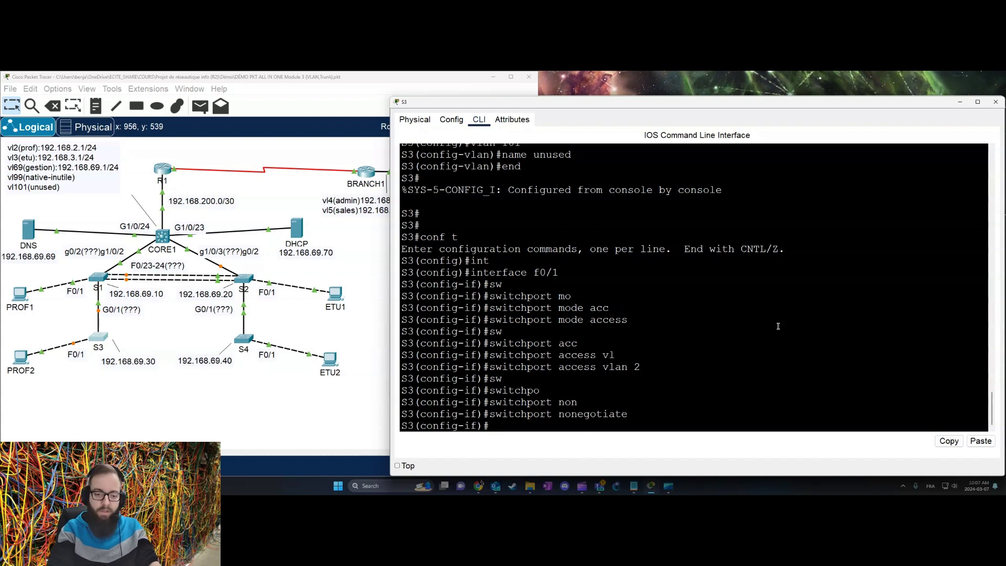
pyautogui.write('des')
pyautogui.press('Tab')
pyautogui.write('prof')
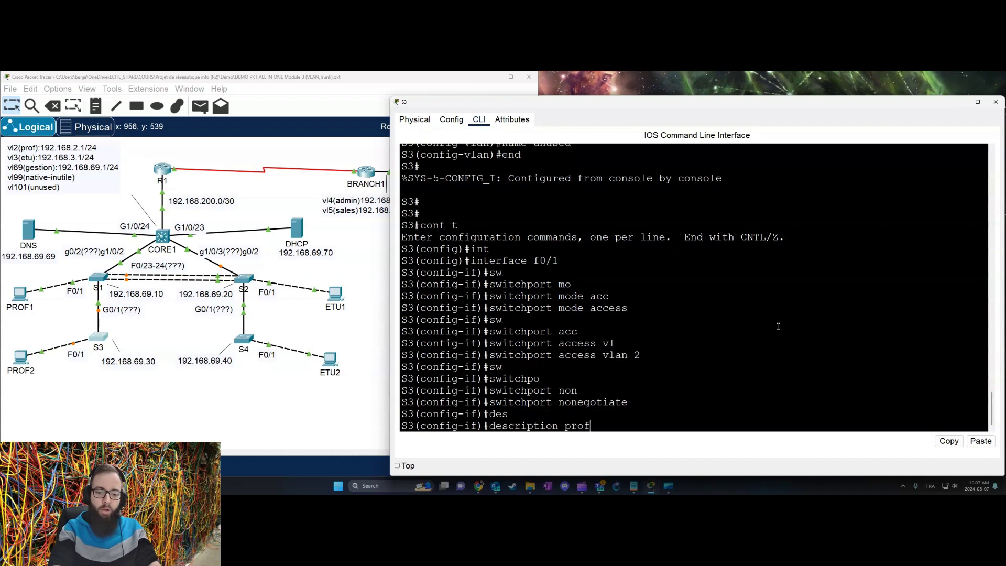
pyautogui.press('Return')
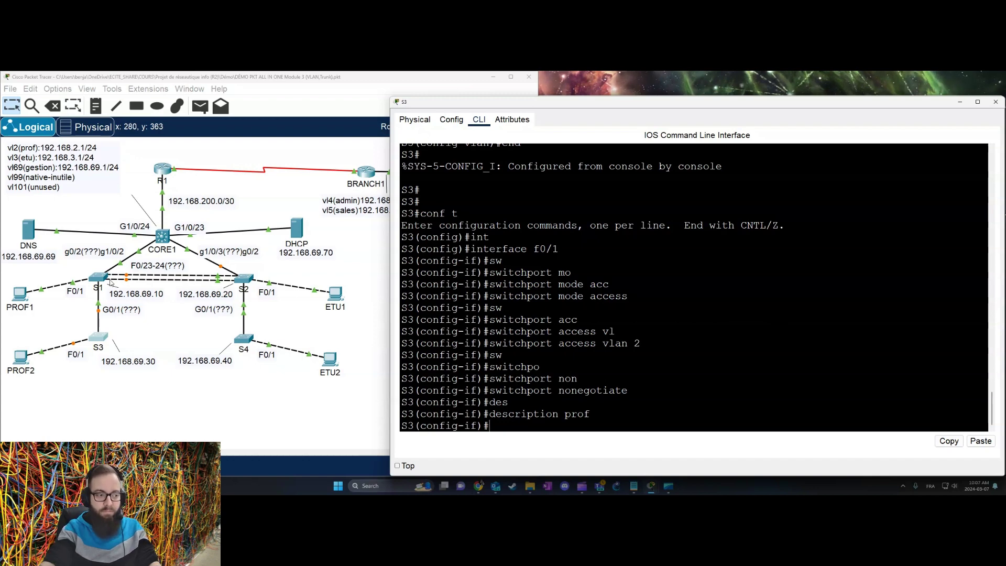
pyautogui.click(101, 279)
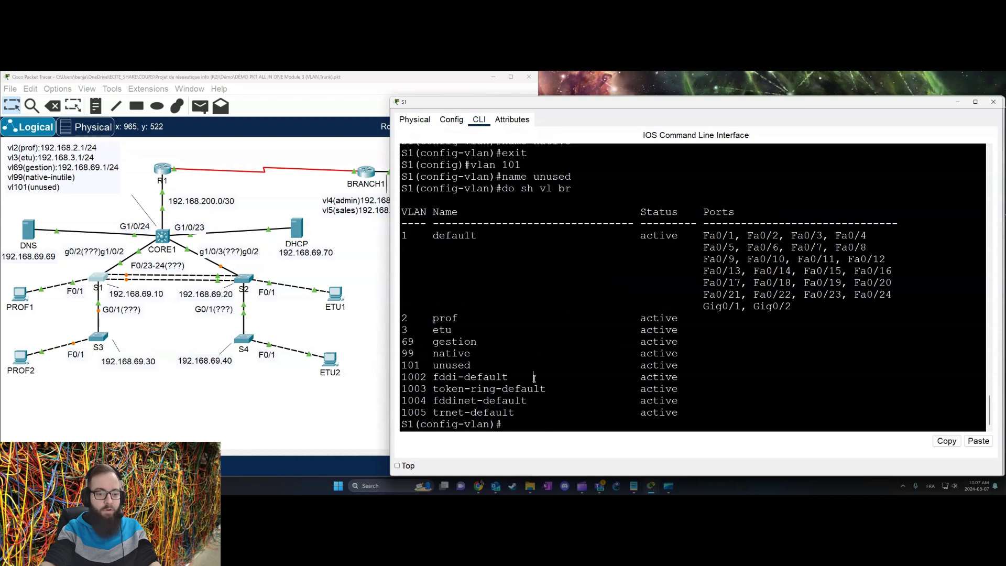
# Step: Leave VLAN mode on S1 and set interface F0/1 to access mode
pyautogui.press('Return')
pyautogui.press('Return')
pyautogui.press('Return')
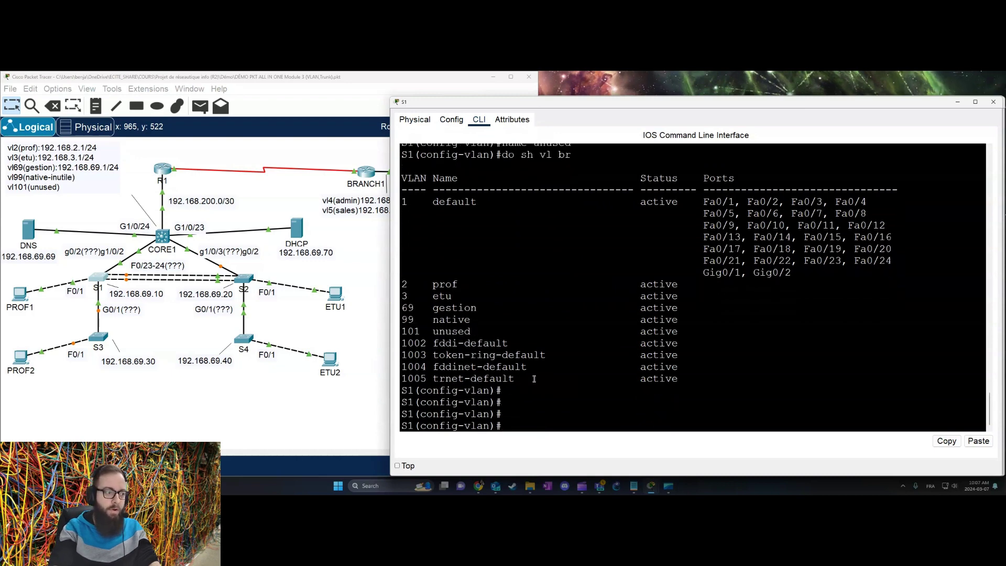
pyautogui.write('exit')
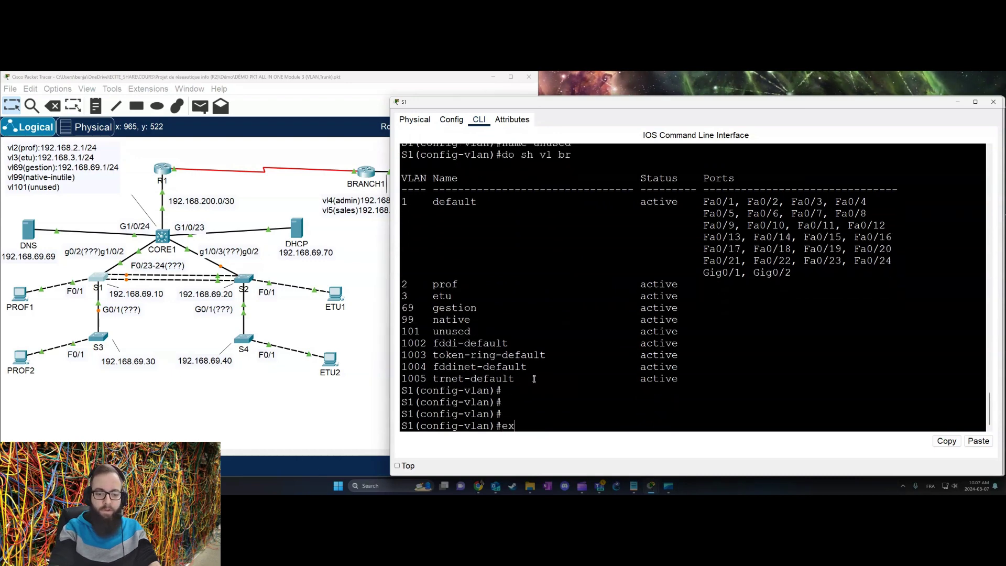
pyautogui.press('Return')
pyautogui.write('int f0/1')
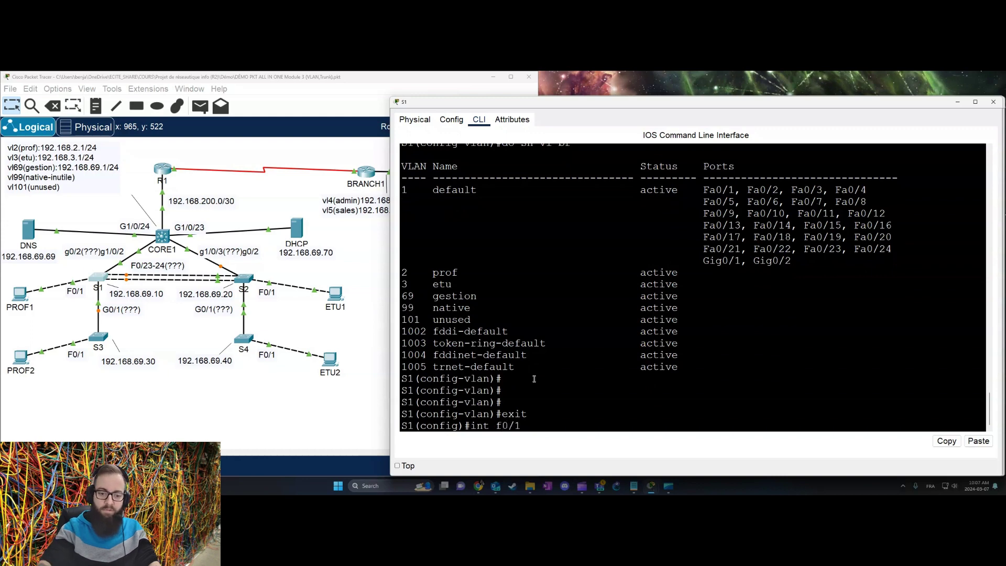
pyautogui.press('Return')
pyautogui.write('sw')
pyautogui.press('Tab')
pyautogui.write('mo')
pyautogui.press('Tab')
pyautogui.write('acc')
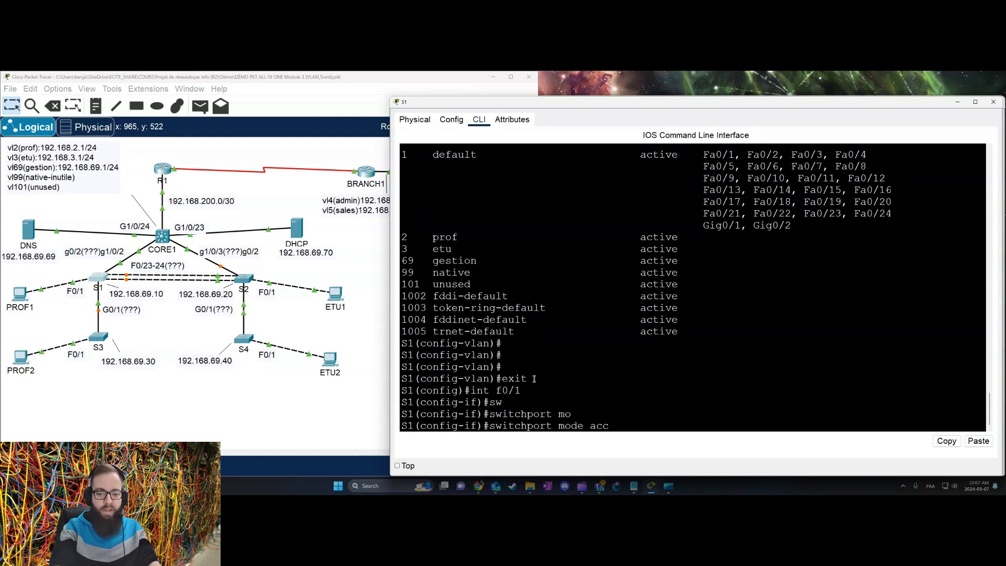
pyautogui.press('Tab')
pyautogui.press('Return')
# Step: Assign S1's F0/1 to access VLAN 2
pyautogui.write('sw')
pyautogui.press('Tab')
pyautogui.write('acc')
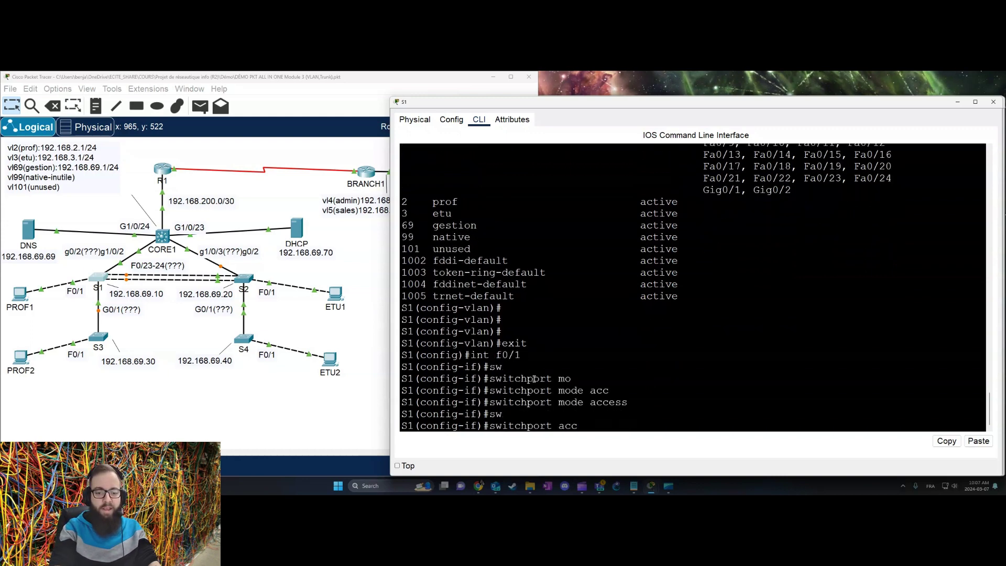
pyautogui.press('Tab')
pyautogui.write('vl')
pyautogui.press('Tab')
pyautogui.write('2')
pyautogui.press('Return')
# Step: Disable trunk negotiation on S1's F0/1 and give it the description prof
pyautogui.write('s')
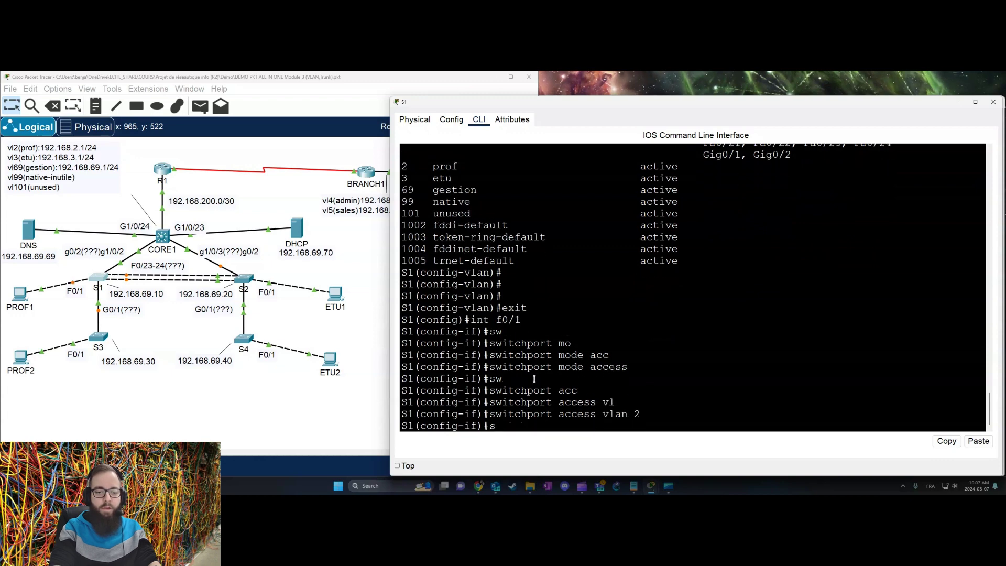
pyautogui.write('w')
pyautogui.press('Tab')
pyautogui.write('non')
pyautogui.press('Tab')
pyautogui.press('Return')
pyautogui.write('sw')
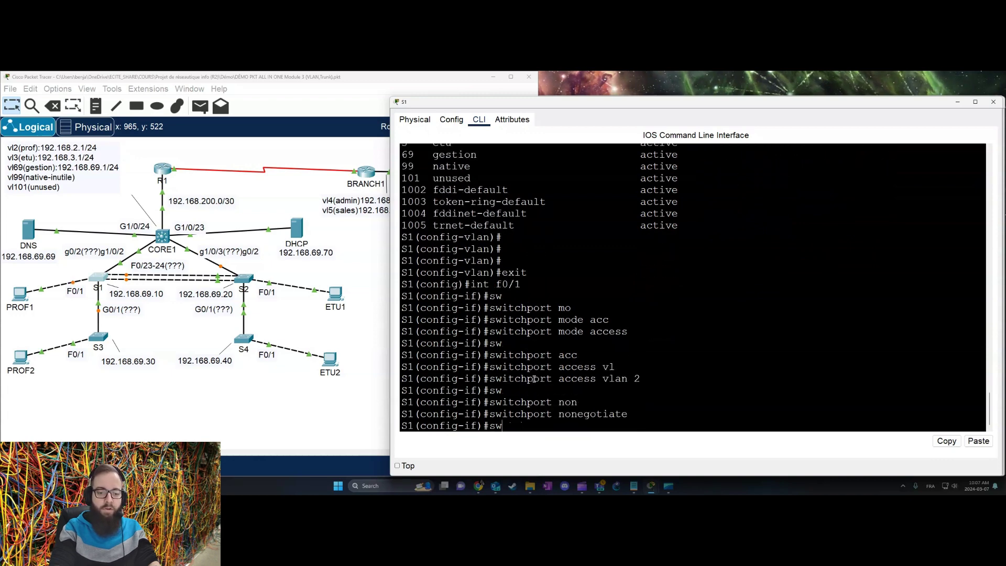
pyautogui.press('BackSpace')
pyautogui.press('BackSpace')
pyautogui.write('des')
pyautogui.press('Tab')
pyautogui.write('prof')
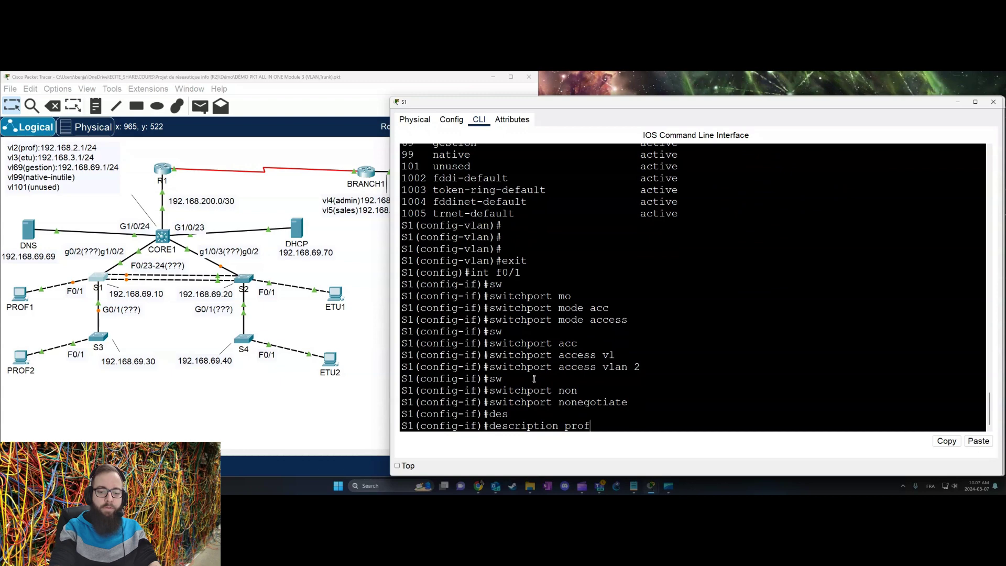
pyautogui.press('Return')
pyautogui.click(245, 279)
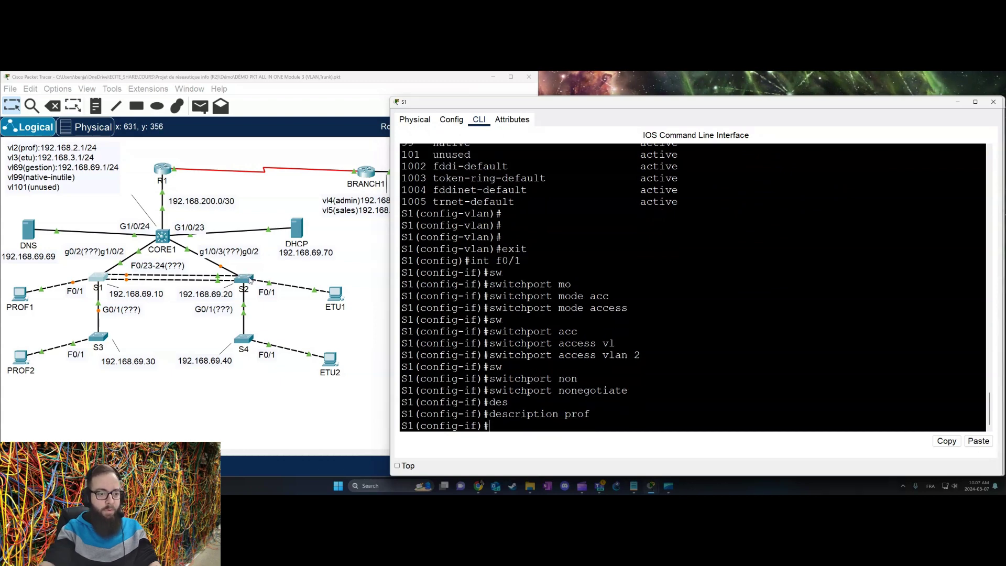
# Step: On S2, enter global configuration and set interface F0/1 to access mode
pyautogui.press('Return')
pyautogui.press('Return')
pyautogui.press('Return')
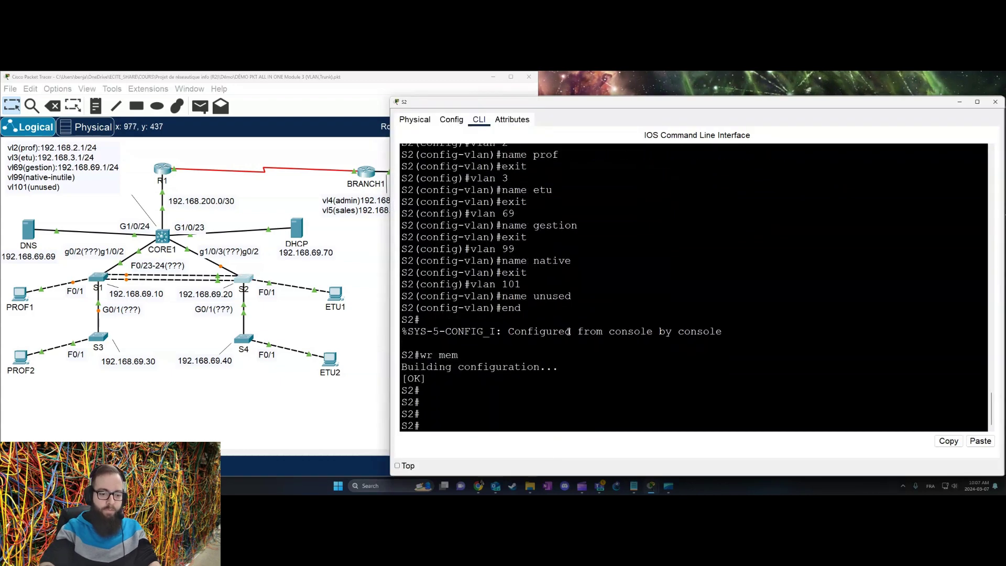
pyautogui.write('conf t')
pyautogui.press('Return')
pyautogui.write('int')
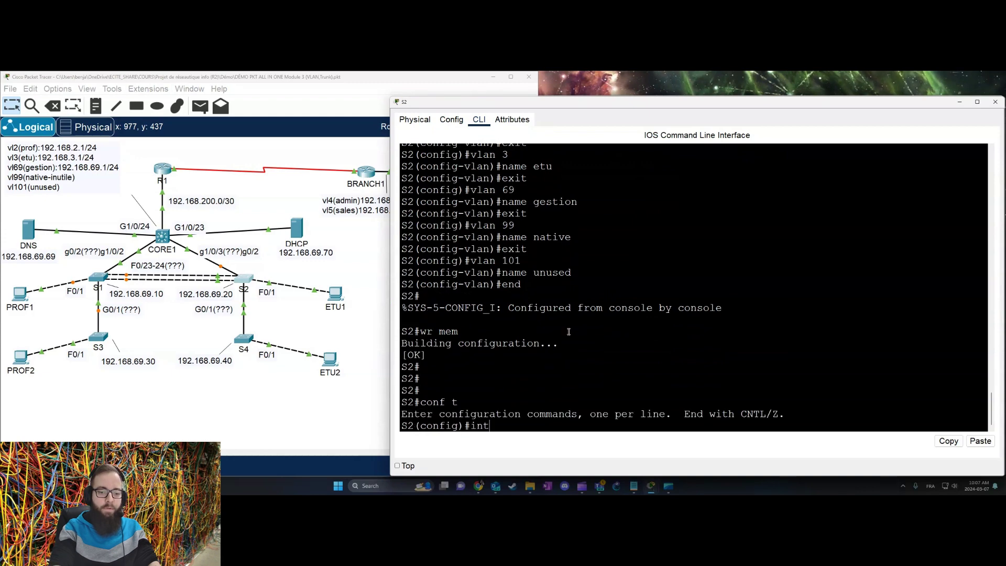
pyautogui.write(' f0/1')
pyautogui.press('Return')
pyautogui.write('sw')
pyautogui.press('Tab')
pyautogui.write('mo')
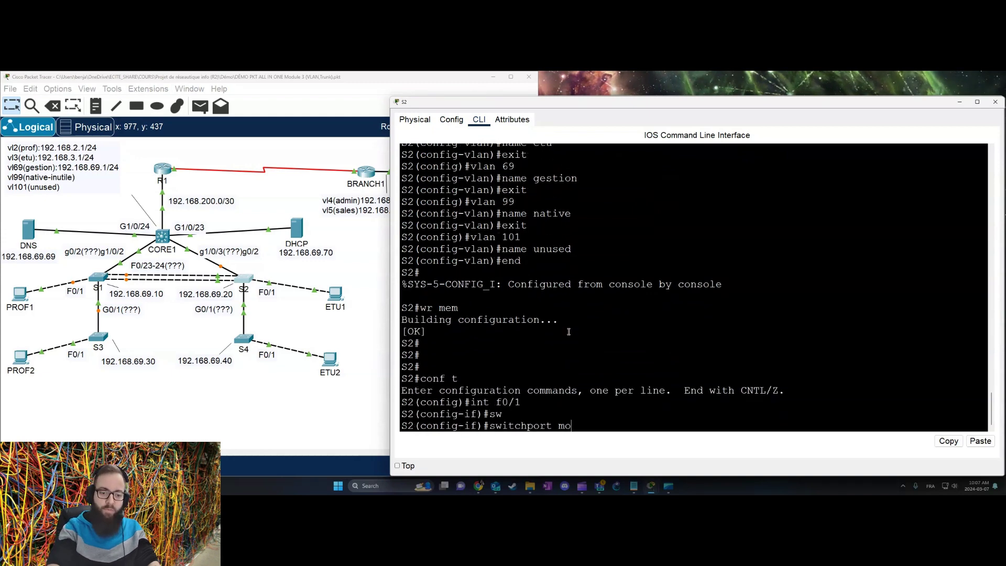
pyautogui.press('Tab')
pyautogui.write('ac')
pyautogui.press('Tab')
pyautogui.press('Return')
# Step: Assign S2's F0/1 to access VLAN 3
pyautogui.write('sw')
pyautogui.press('Tab')
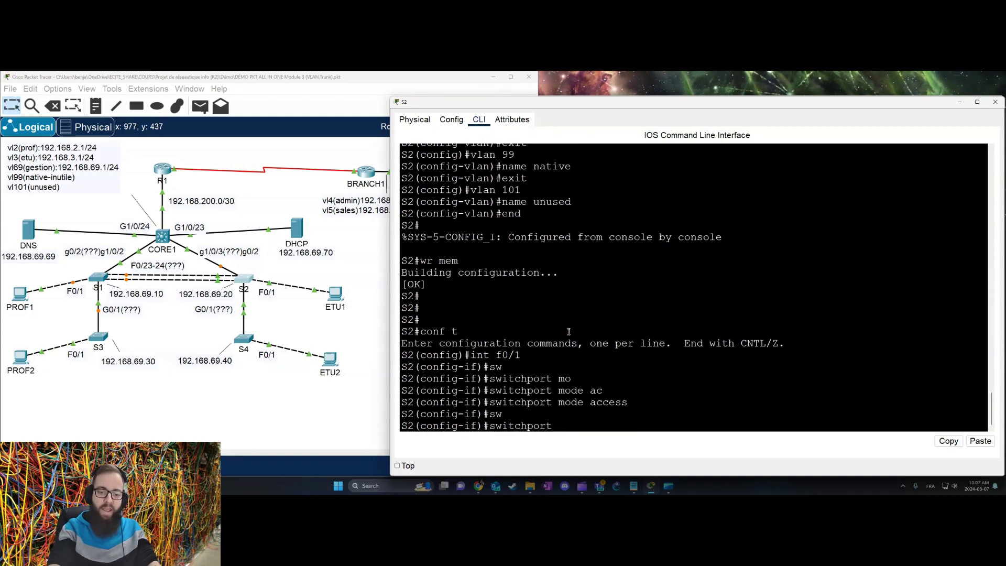
pyautogui.write('acc')
pyautogui.press('Tab')
pyautogui.write('vl')
pyautogui.press('Tab')
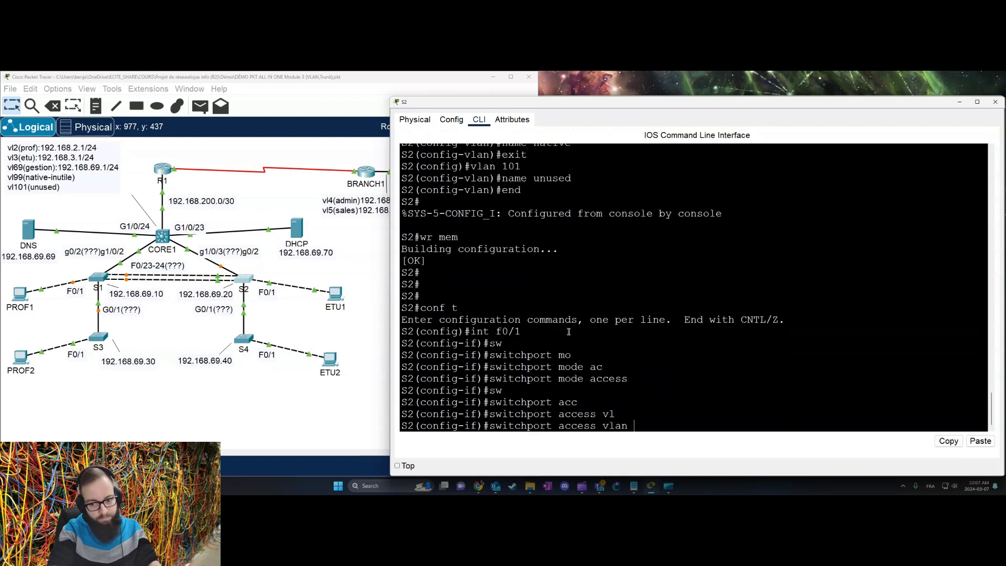
pyautogui.write('3')
pyautogui.press('Return')
# Step: Turn off trunk negotiation on S2's F0/1 and give it the description etu
pyautogui.write('sw')
pyautogui.press('Tab')
pyautogui.write('noin')
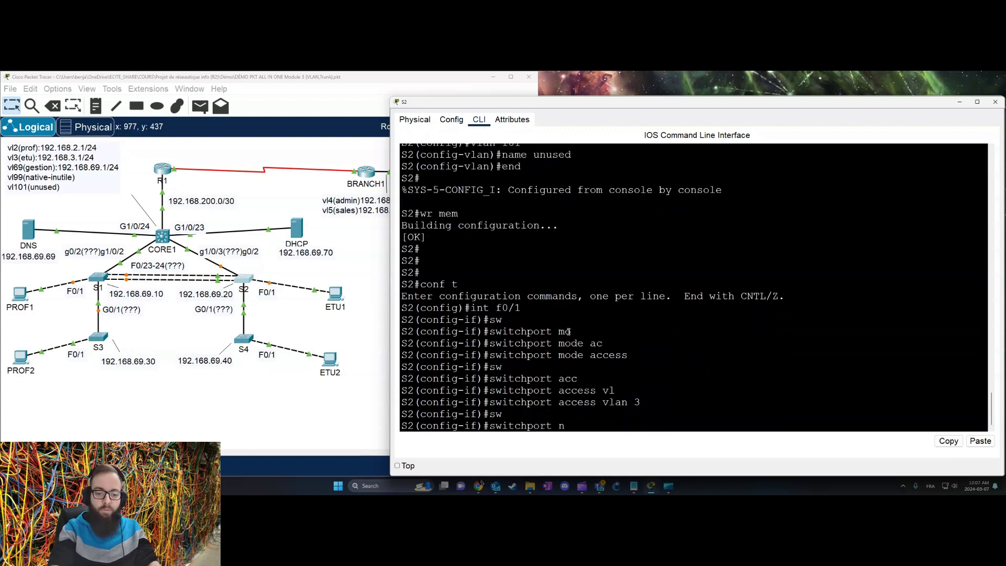
pyautogui.press('Tab')
pyautogui.press('BackSpace')
pyautogui.press('BackSpace')
pyautogui.write('n')
pyautogui.press('Tab')
pyautogui.press('Return')
pyautogui.write('sw')
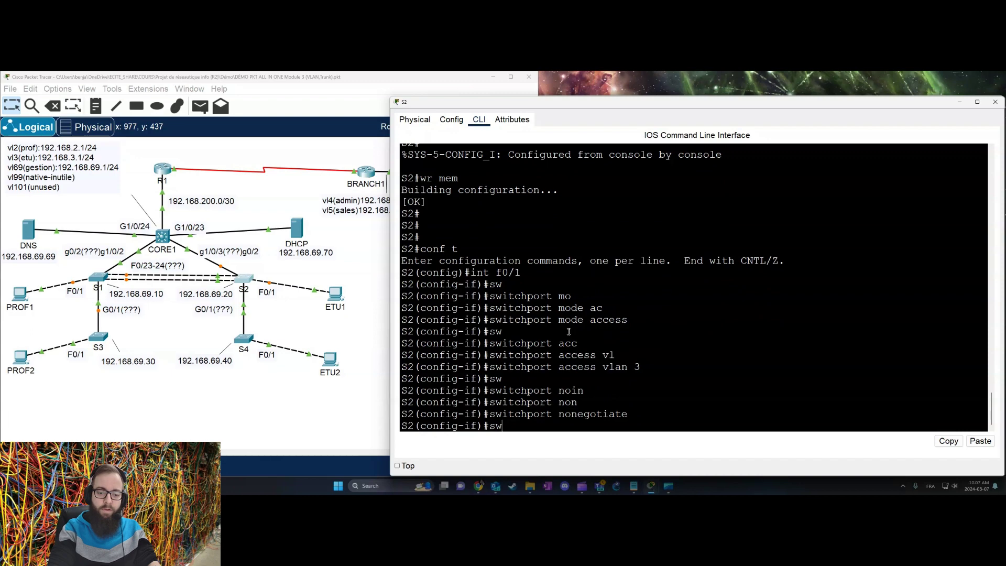
pyautogui.press('BackSpace')
pyautogui.press('BackSpace')
pyautogui.write('des')
pyautogui.press('Tab')
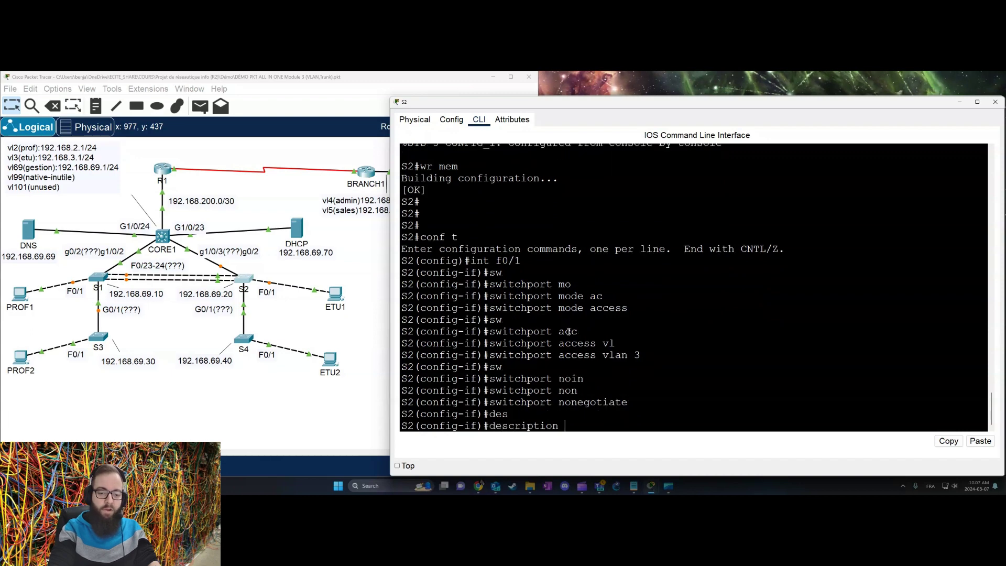
pyautogui.write('etu')
pyautogui.press('Return')
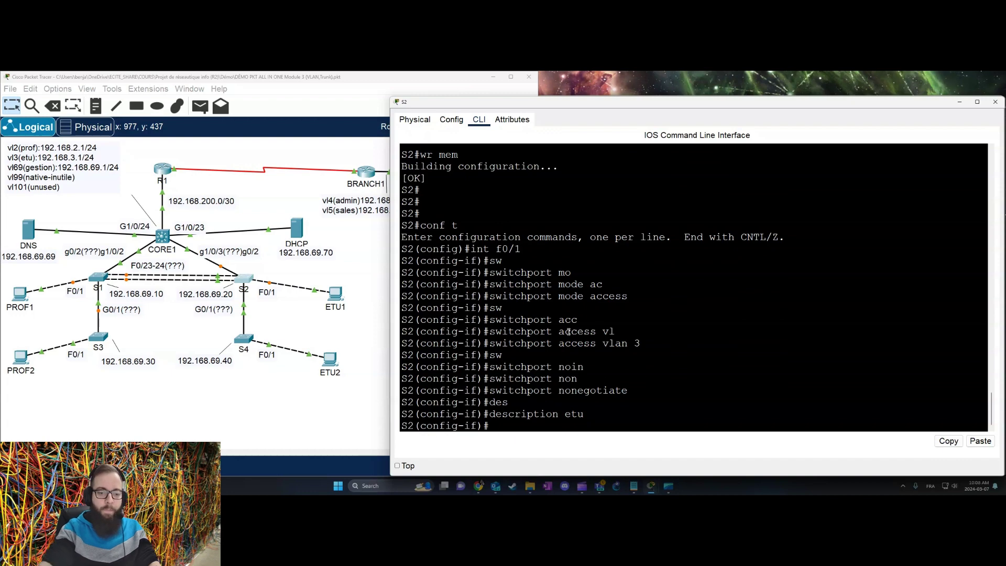
# Step: On S4, leave VLAN configuration, select interface F0/1 and set it to access mode
pyautogui.click(244, 339)
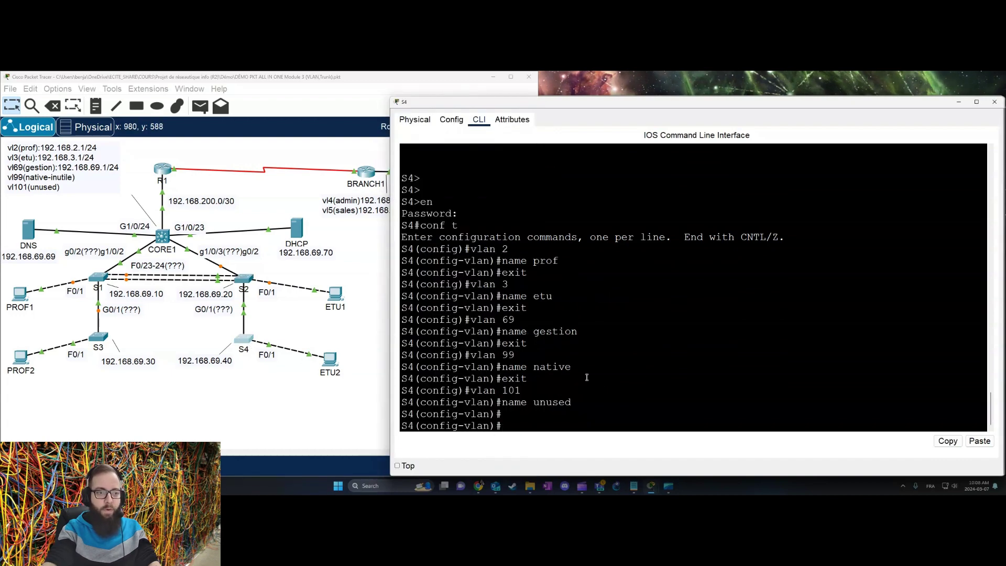
pyautogui.press('Return')
pyautogui.press('Return')
pyautogui.write('exit')
pyautogui.press('Return')
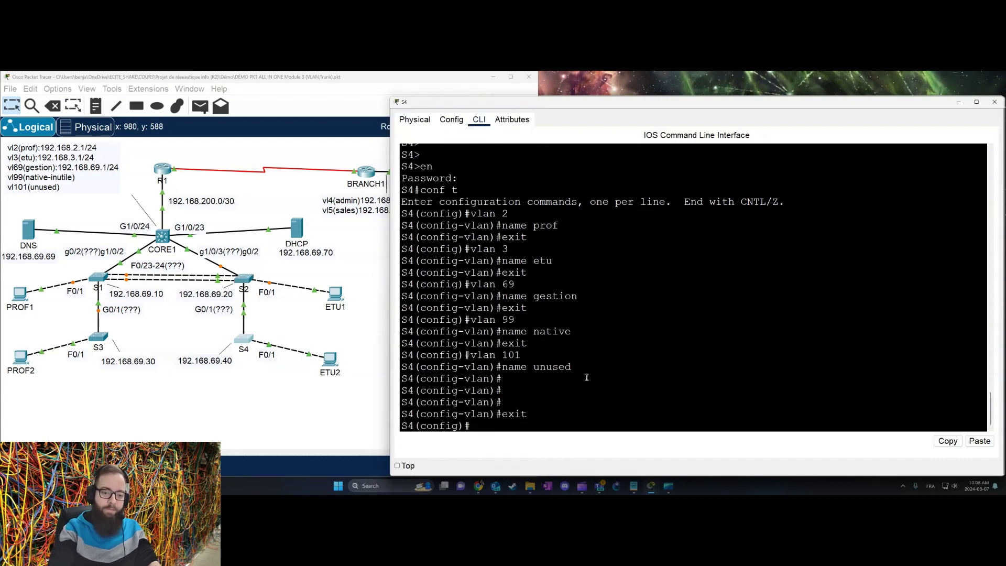
pyautogui.write('int f0/1')
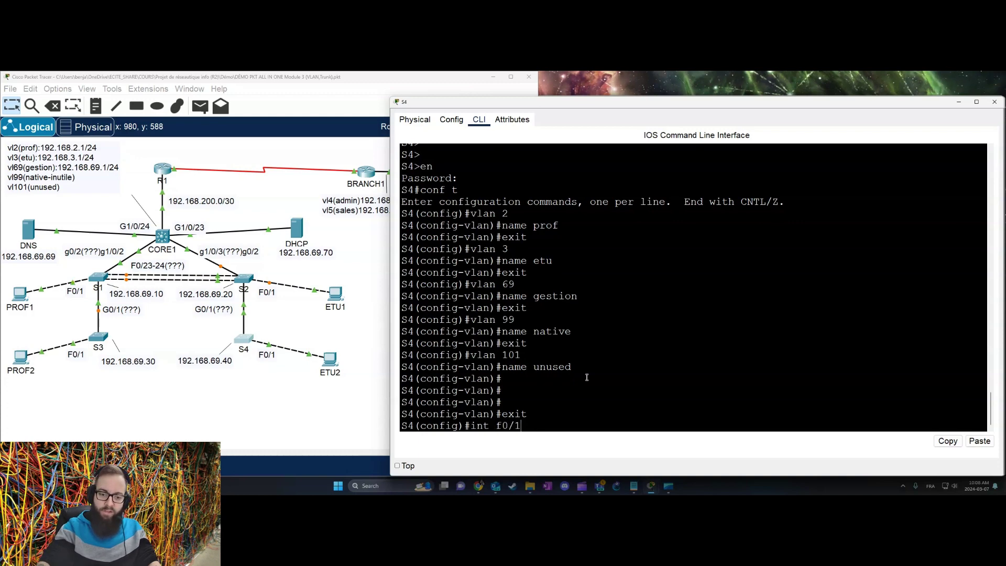
pyautogui.press('Return')
pyautogui.write('sw')
pyautogui.press('Tab')
pyautogui.write('mo')
pyautogui.press('Tab')
pyautogui.write('acc')
# Step: Assign S4's F0/1 to access VLAN 3
pyautogui.press('Tab')
pyautogui.press('Return')
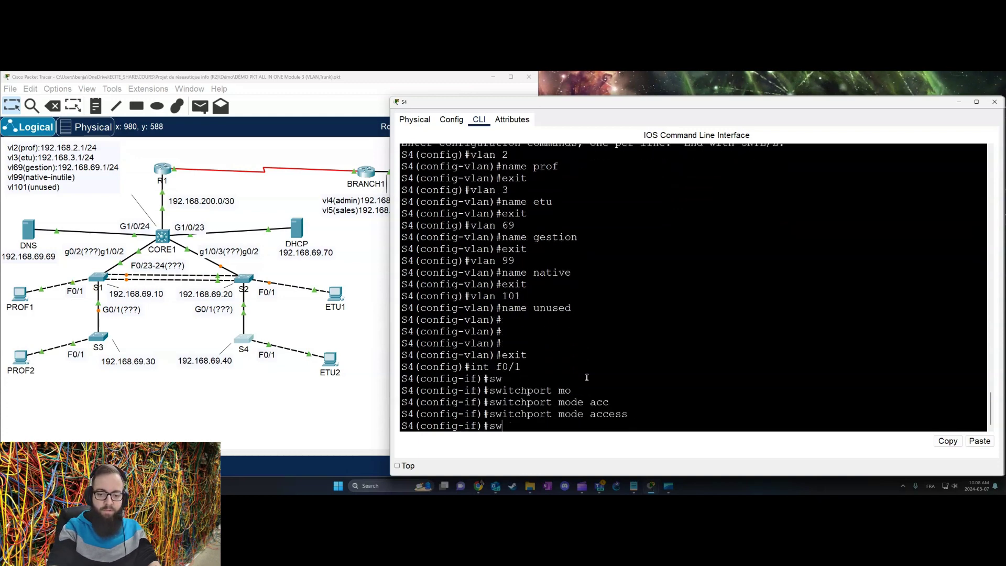
pyautogui.write('sw')
pyautogui.press('Tab')
pyautogui.write('ac')
pyautogui.press('Tab')
pyautogui.write('vl')
# Step: Disable trunk negotiation on F0/1 and give it the description 'etu'
pyautogui.press('Tab')
pyautogui.write('1')
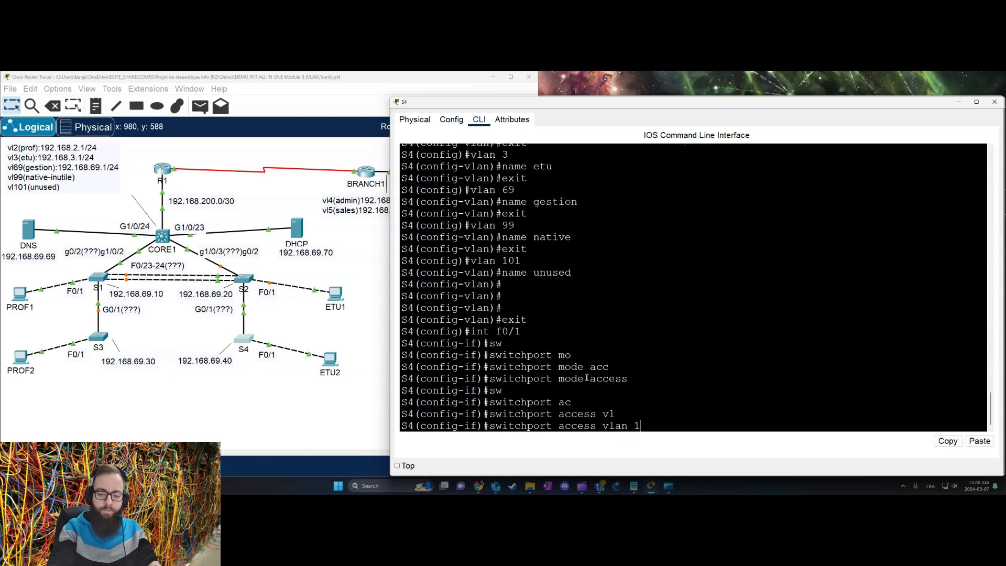
pyautogui.press('BackSpace')
pyautogui.write('3')
pyautogui.press('Return')
pyautogui.write('sw')
pyautogui.press('Tab')
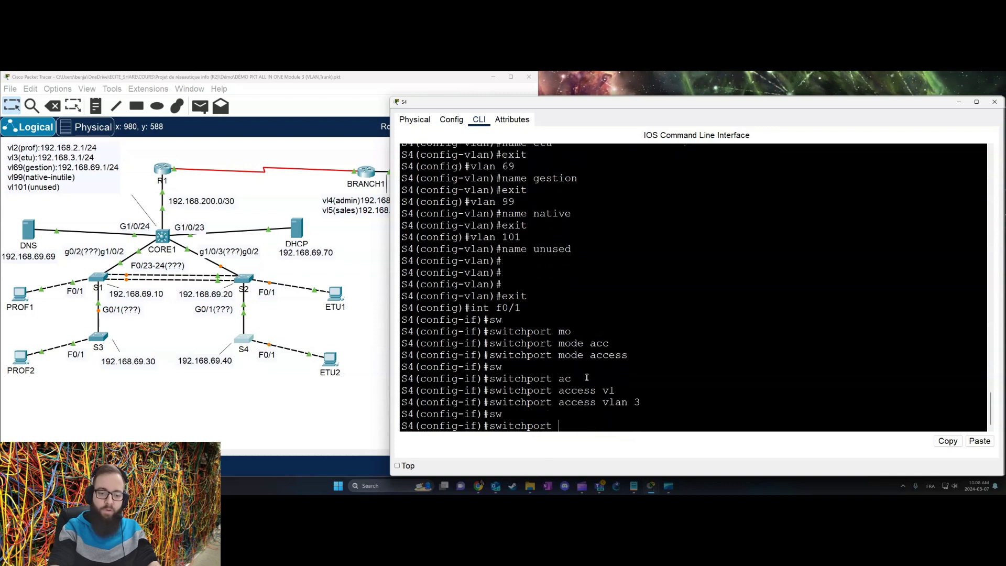
pyautogui.write('non')
pyautogui.press('Tab')
pyautogui.press('Return')
pyautogui.write('no')
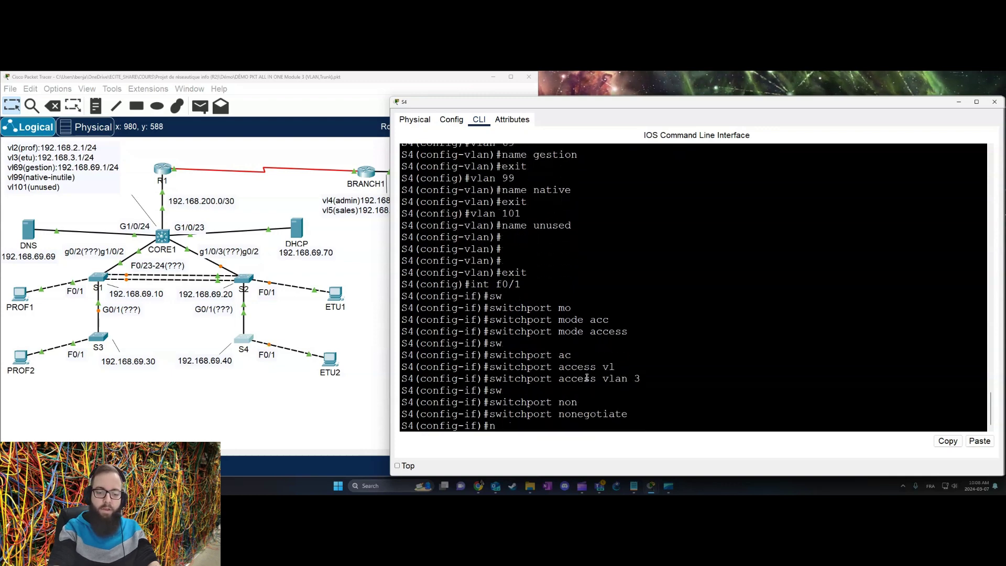
pyautogui.press('BackSpace')
pyautogui.write('des')
pyautogui.press('Tab')
pyautogui.write('etu')
pyautogui.press('Return')
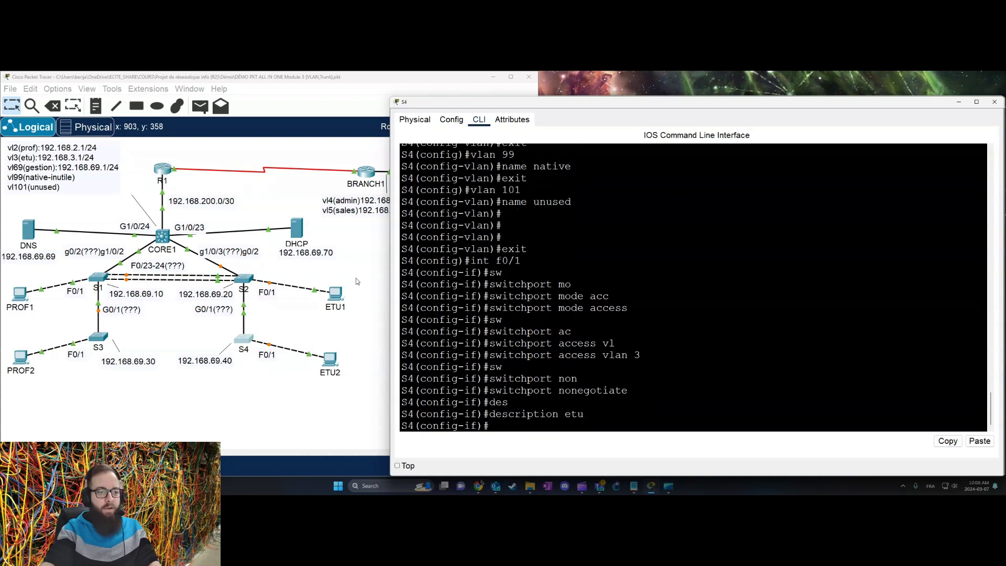
# Step: Return to the topology and open CORE1's command line
pyautogui.click(162, 236)
pyautogui.moveTo(163, 237); pyautogui.dragTo(160, 235)
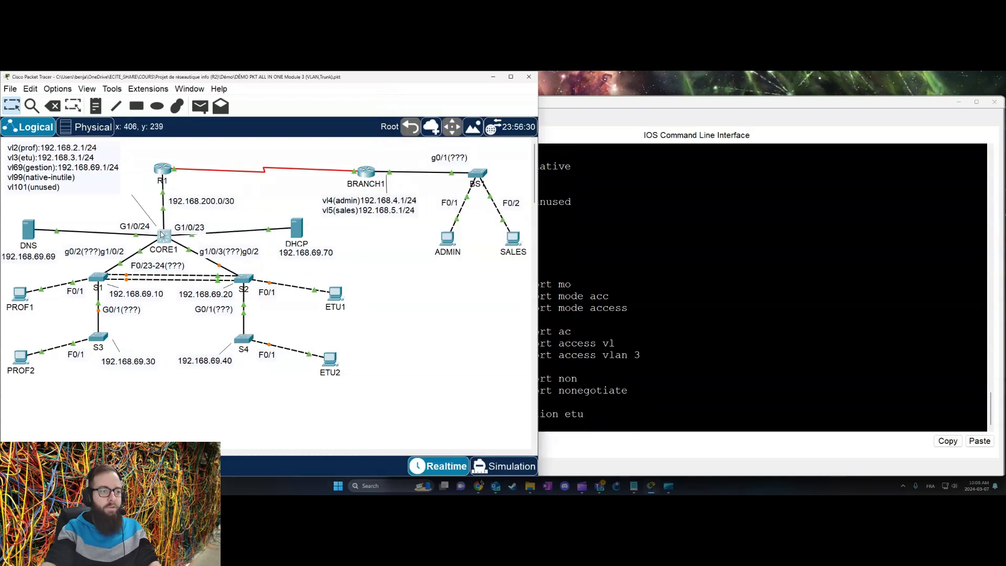
pyautogui.click(160, 235)
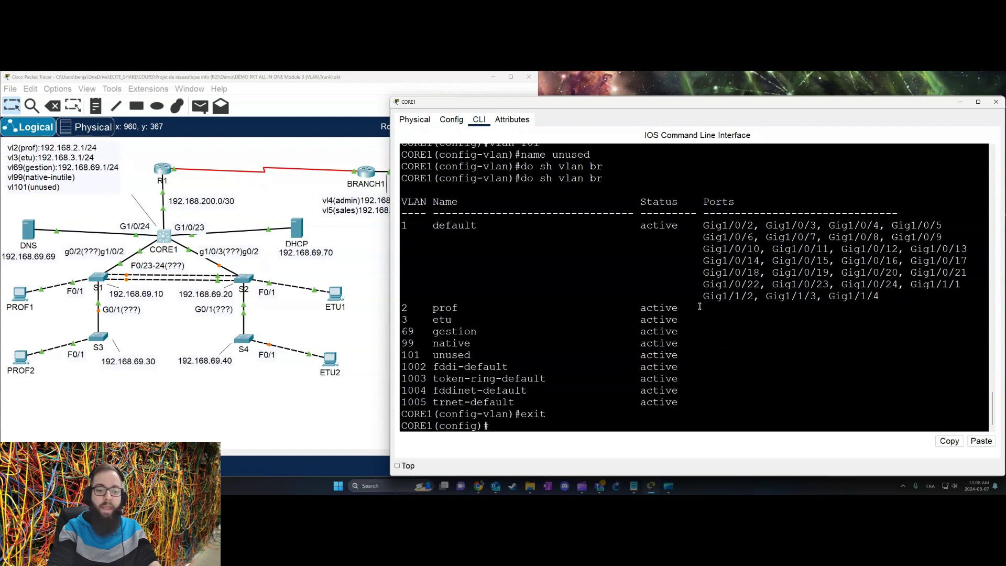
# Step: Select CORE1's interface range G1/0/23-24 and set the ports to access mode
pyautogui.write('int ran')
pyautogui.press('Tab')
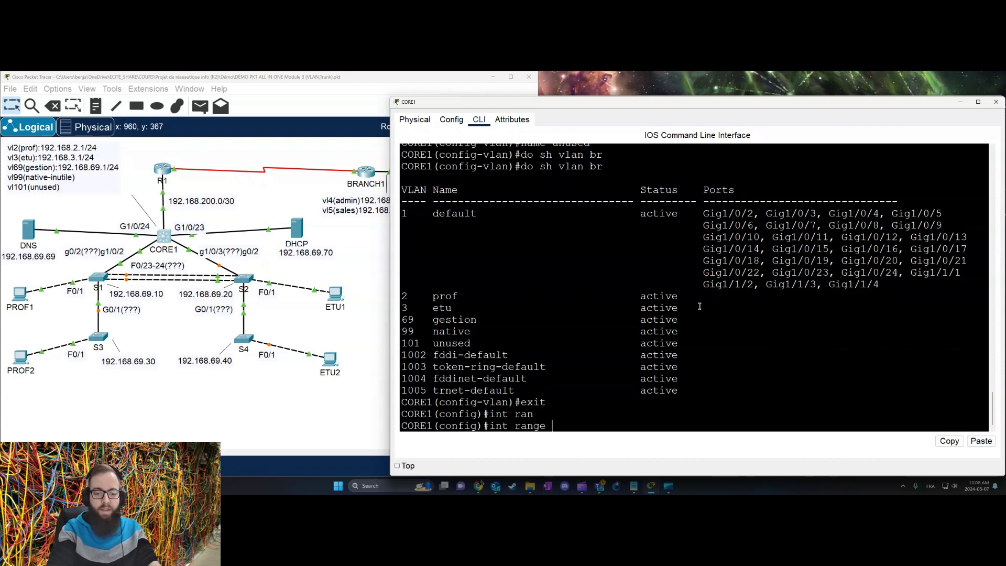
pyautogui.write('g1')
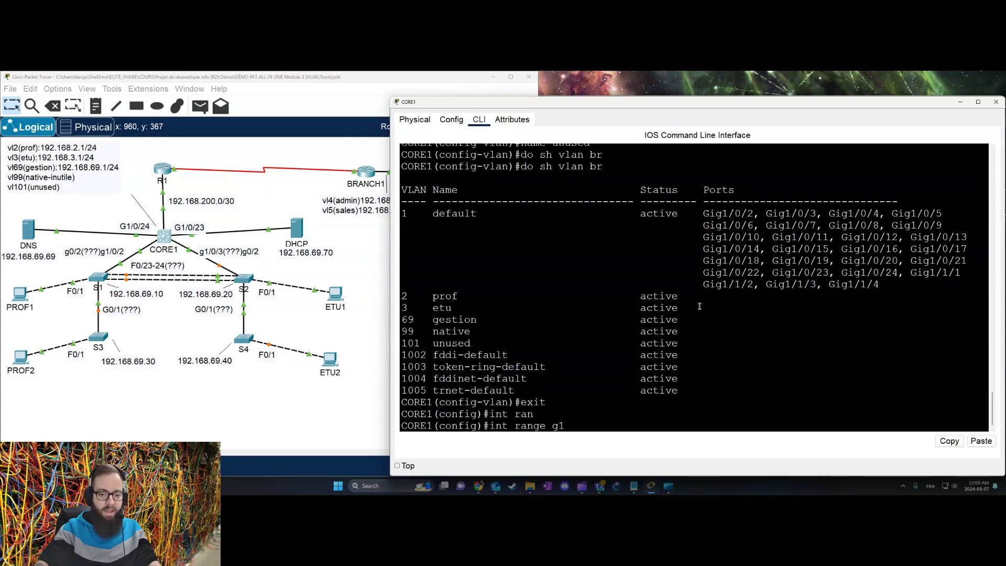
pyautogui.write('/0/23')
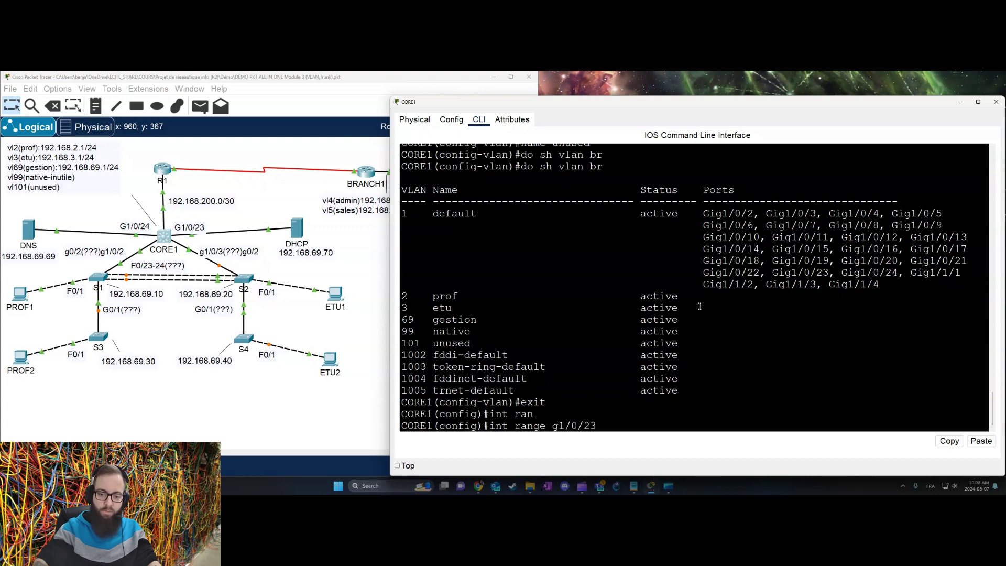
pyautogui.write('-24')
pyautogui.press('Return')
pyautogui.write('sw')
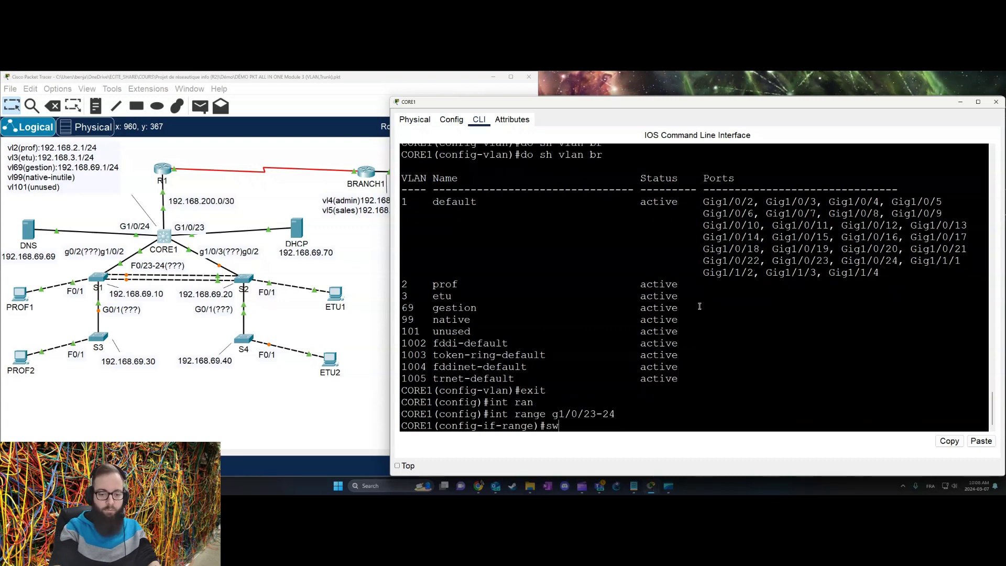
pyautogui.press('Tab')
pyautogui.write('mo')
pyautogui.press('Tab')
pyautogui.write('acc')
# Step: Assign ports G1/0/23-24 to access VLAN 69
pyautogui.press('Tab')
pyautogui.press('Return')
pyautogui.write('sw')
pyautogui.press('Tab')
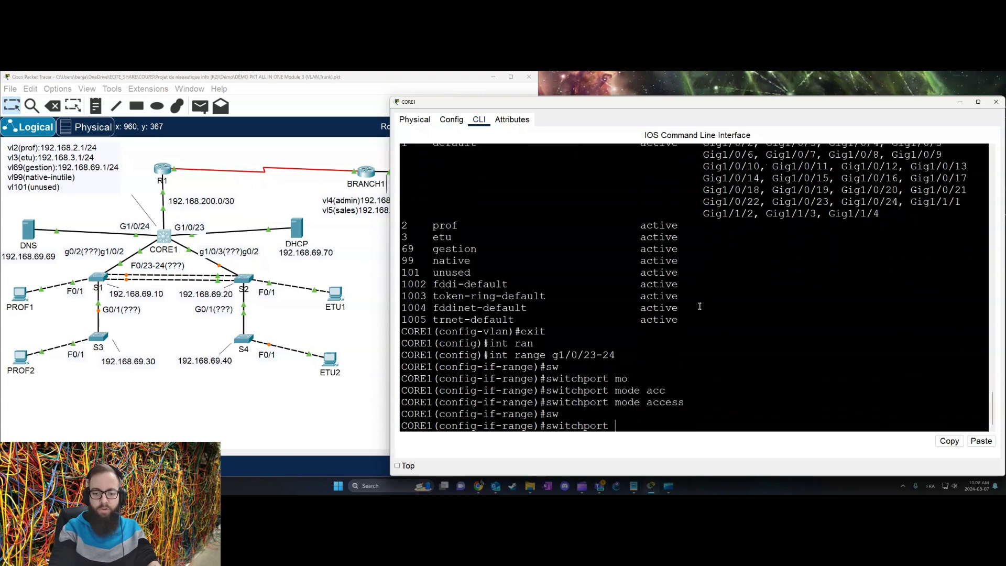
pyautogui.write('acc')
pyautogui.press('Tab')
pyautogui.write('vl')
pyautogui.press('Tab')
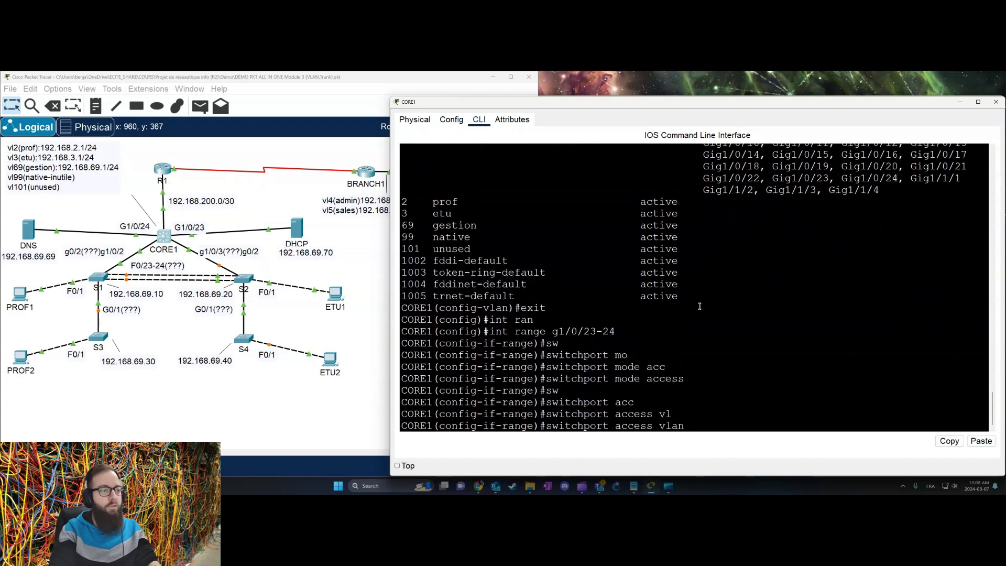
pyautogui.write('69')
pyautogui.press('Return')
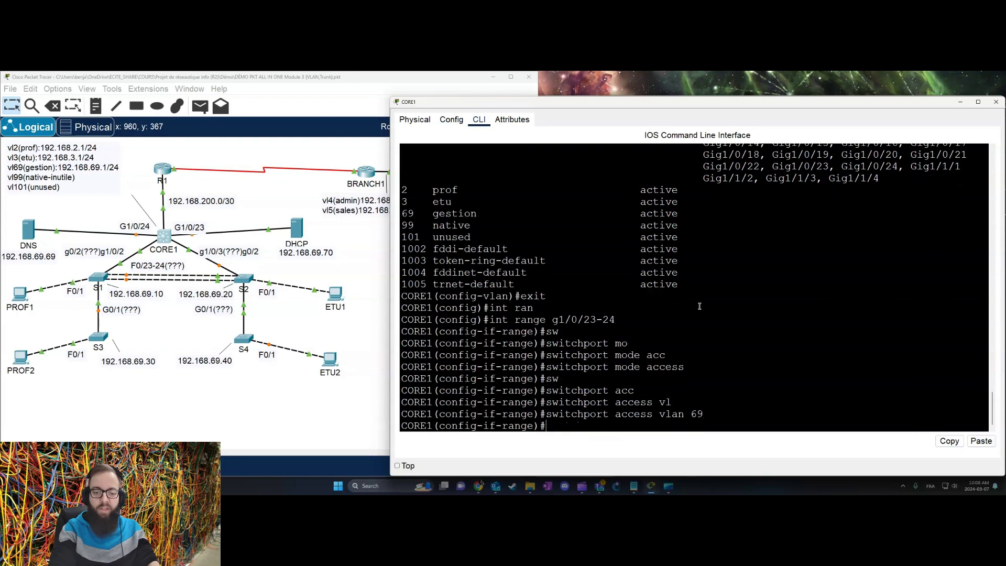
# Step: Disable trunk negotiation on the ports and describe them as 'serveurs'
pyautogui.write('sw mode')
pyautogui.press('BackSpace')
pyautogui.press('BackSpace')
pyautogui.press('BackSpace')
pyautogui.press('BackSpace')
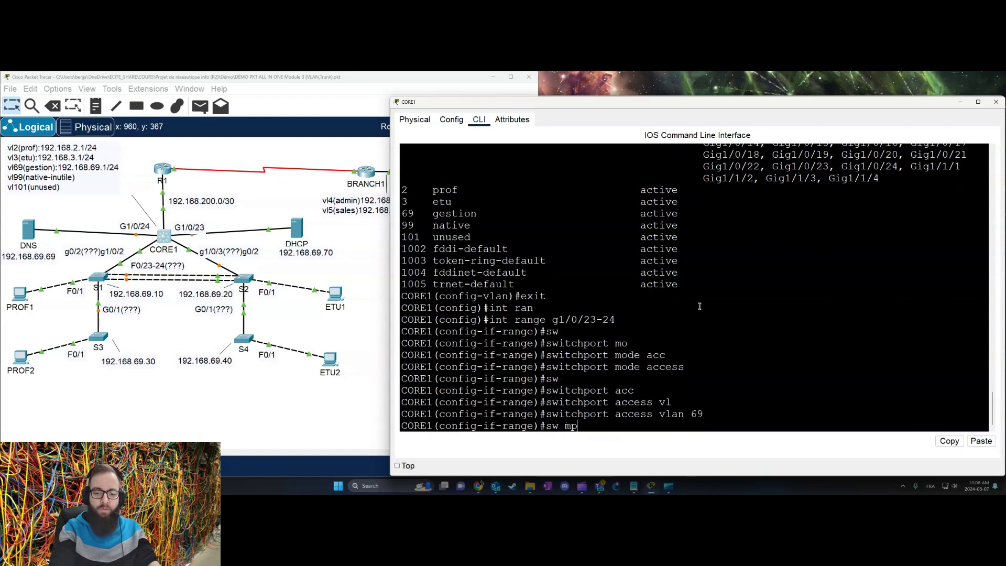
pyautogui.write('non')
pyautogui.press('Tab')
pyautogui.press('Return')
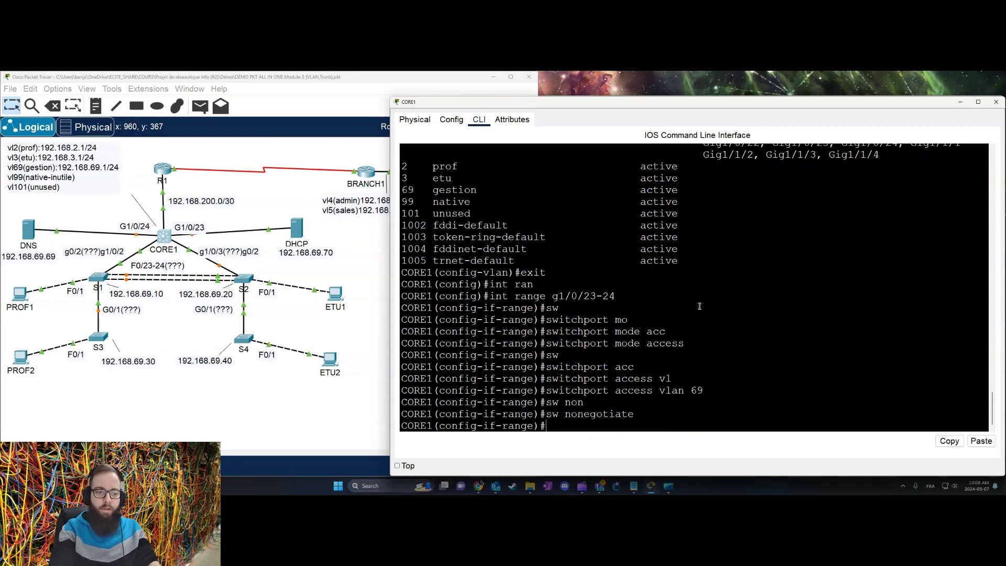
pyautogui.write('des')
pyautogui.press('Tab')
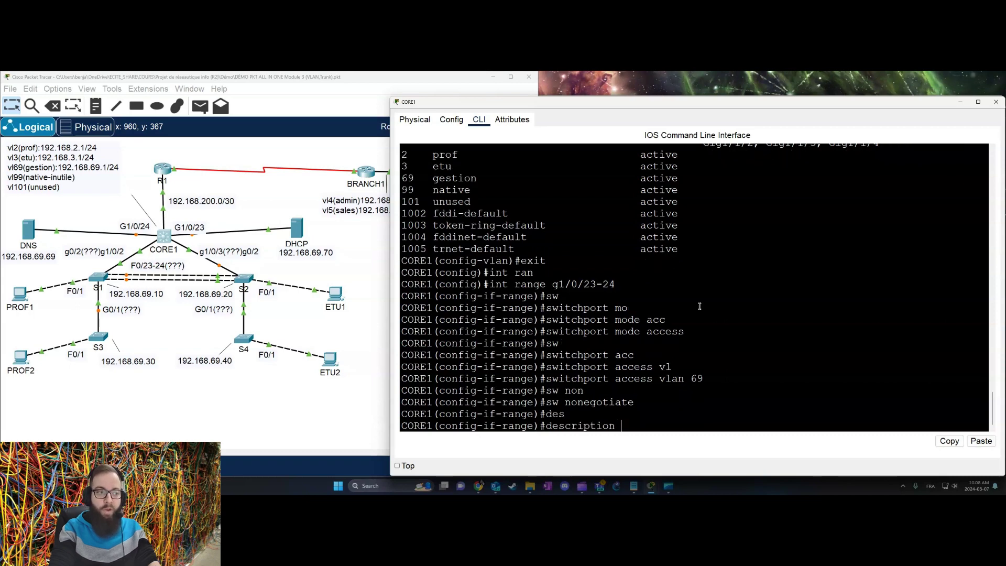
pyautogui.write('serveurs')
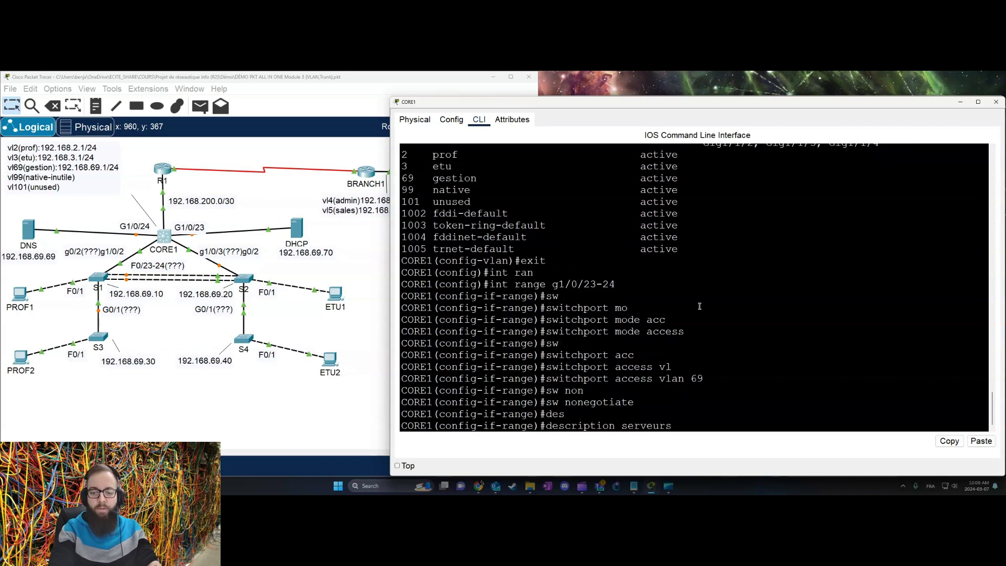
pyautogui.press('Return')
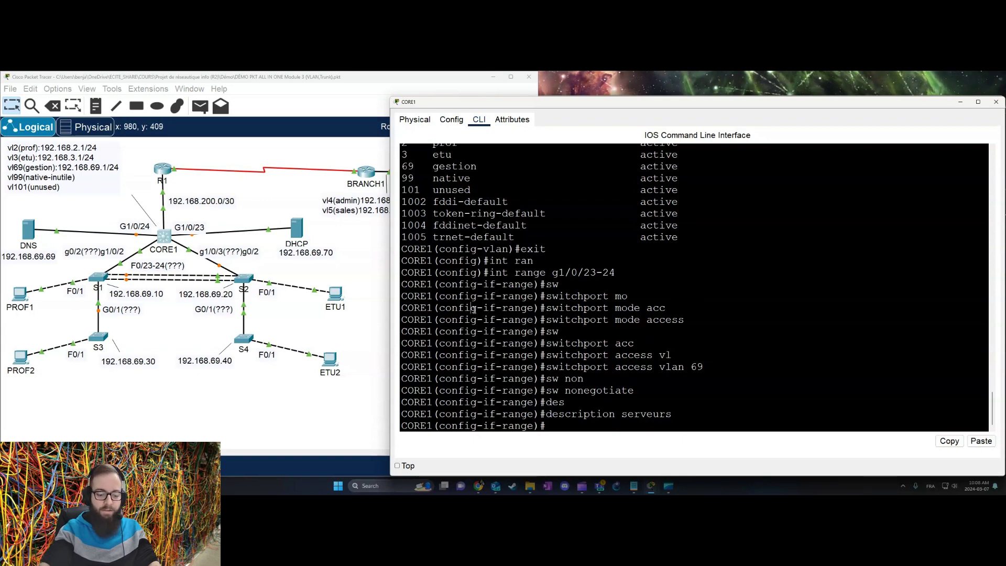
# Step: Exit the interface range configuration and return to the topology
pyautogui.write('exit')
pyautogui.press('Return')
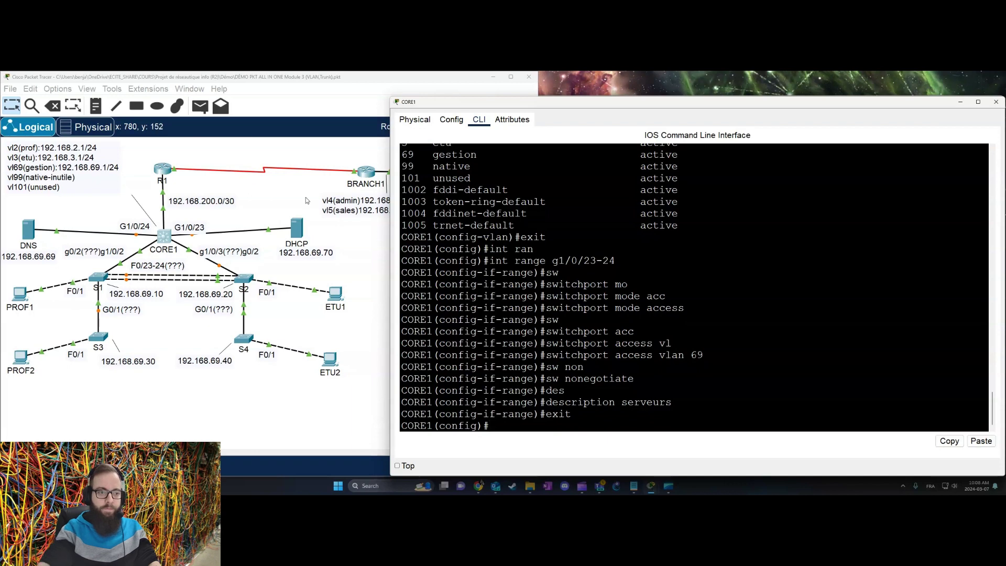
pyautogui.click(382, 259)
# Step: On BS1, enter global configuration (conf t) and select interface F0/1
pyautogui.click(477, 174)
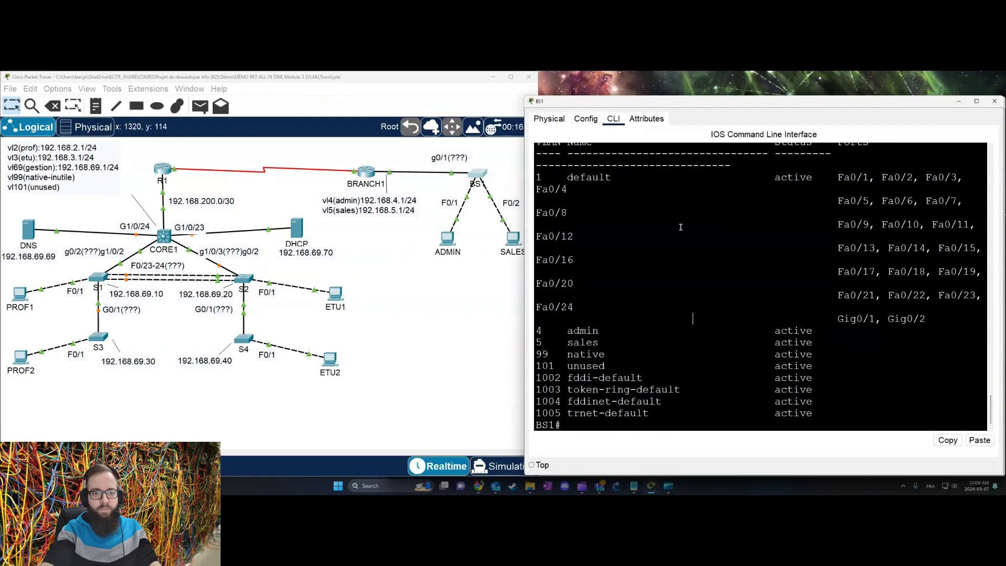
pyautogui.press('Return')
pyautogui.press('Return')
pyautogui.press('Return')
pyautogui.write('conf t')
pyautogui.press('Return')
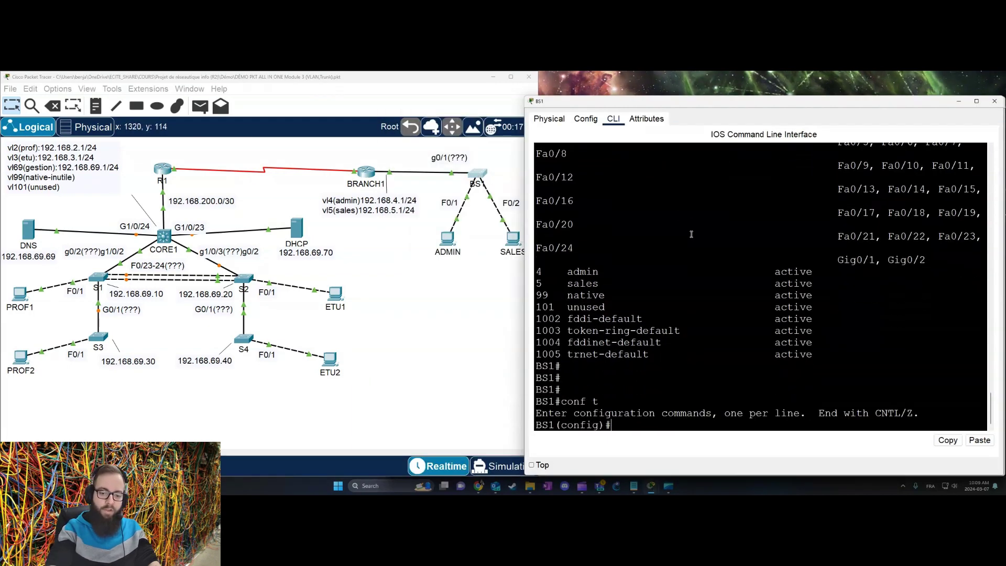
pyautogui.write('int f0/')
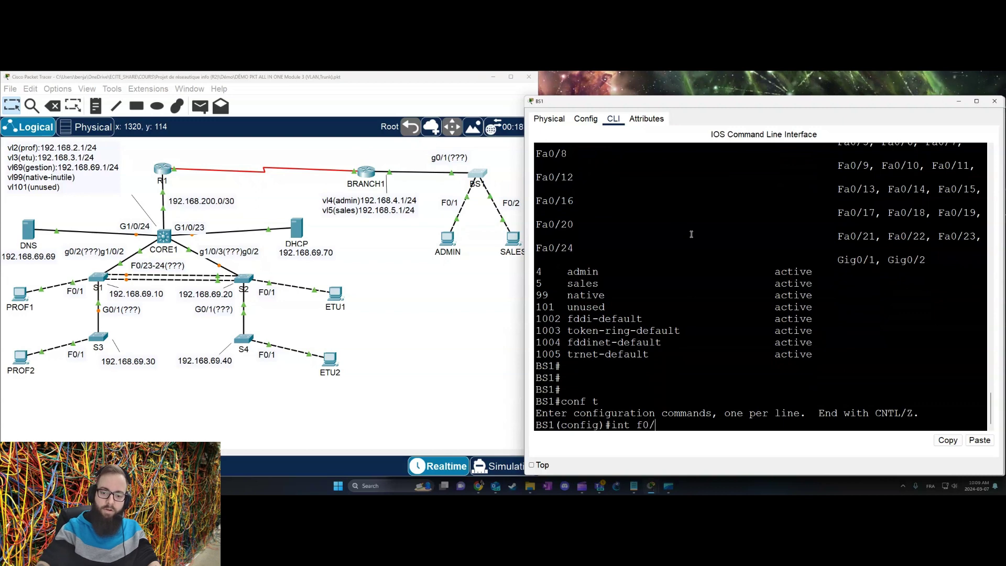
pyautogui.write('/')
pyautogui.press('BackSpace')
pyautogui.write('1')
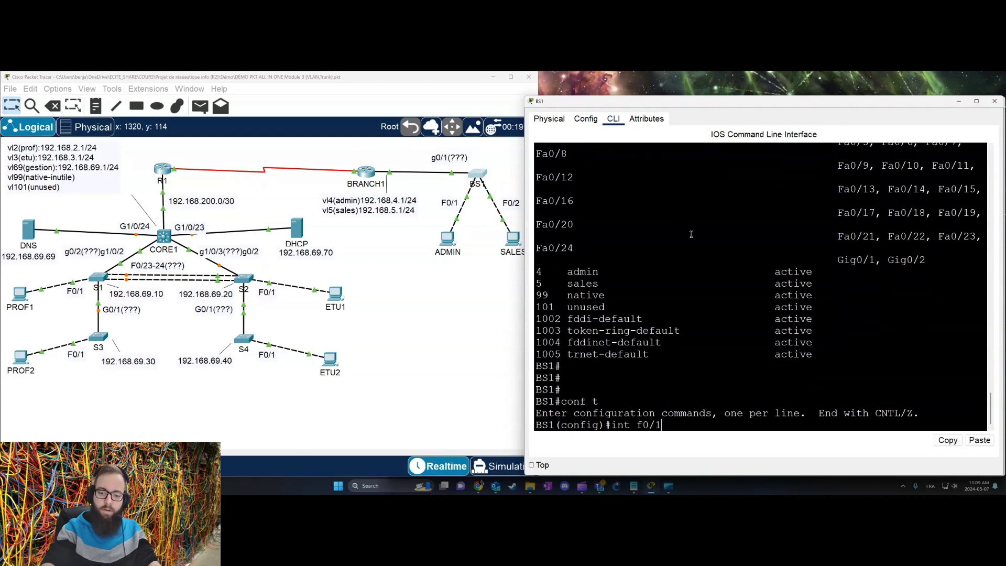
pyautogui.press('Return')
# Step: Make BS1's F0/1 an access port in VLAN 4
pyautogui.write('swmo')
pyautogui.press('Tab')
pyautogui.press('BackSpace')
pyautogui.press('BackSpace')
pyautogui.press('Tab')
pyautogui.write('mo')
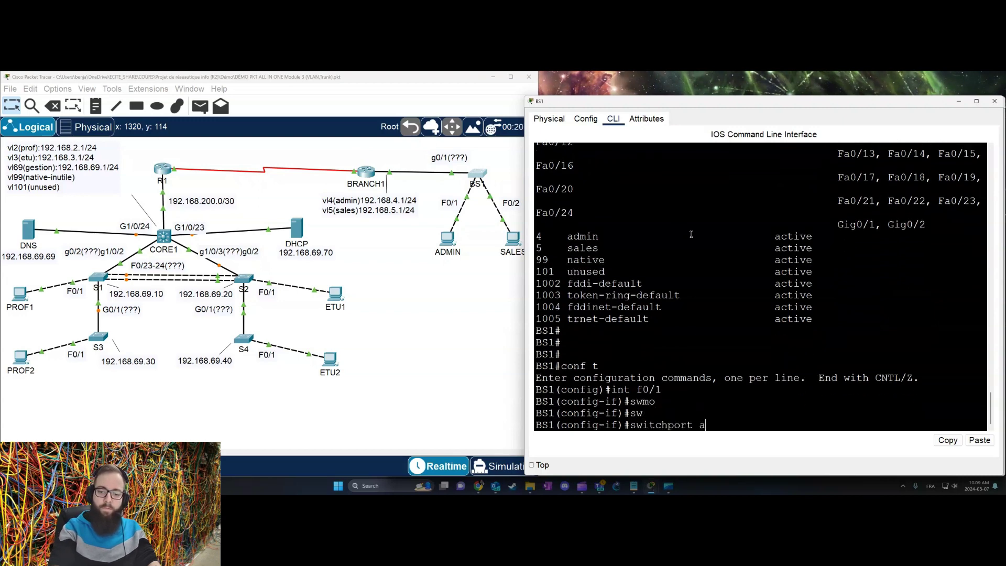
pyautogui.press('Tab')
pyautogui.write('acc')
pyautogui.press('Tab')
pyautogui.press('Return')
pyautogui.write('sw')
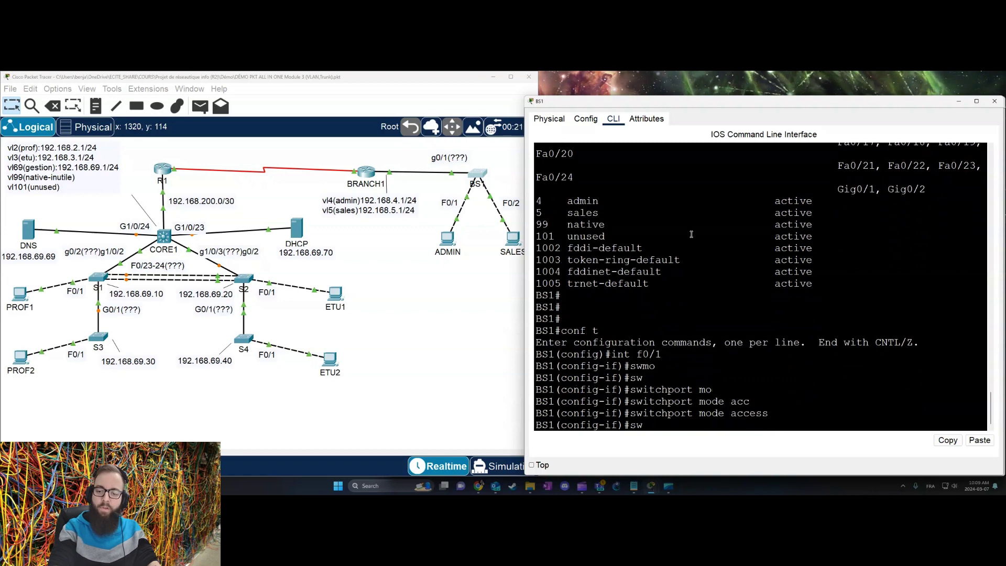
pyautogui.press('Tab')
pyautogui.write('acc')
pyautogui.press('Tab')
pyautogui.write('vl')
pyautogui.press('Tab')
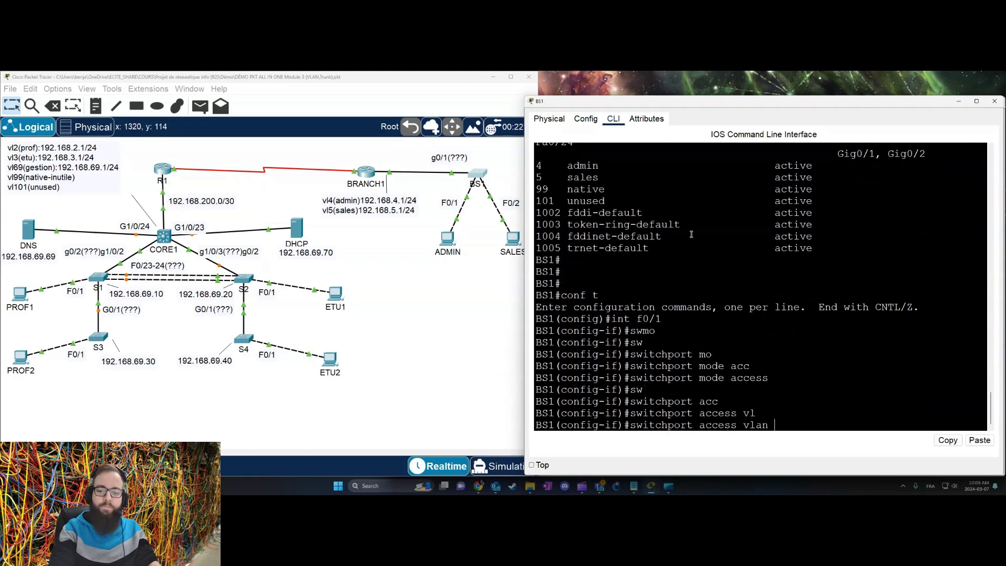
pyautogui.write('4')
pyautogui.press('Return')
# Step: Disable trunk negotiation on F0/1 and give it the admin description ('admiun')
pyautogui.write('sw')
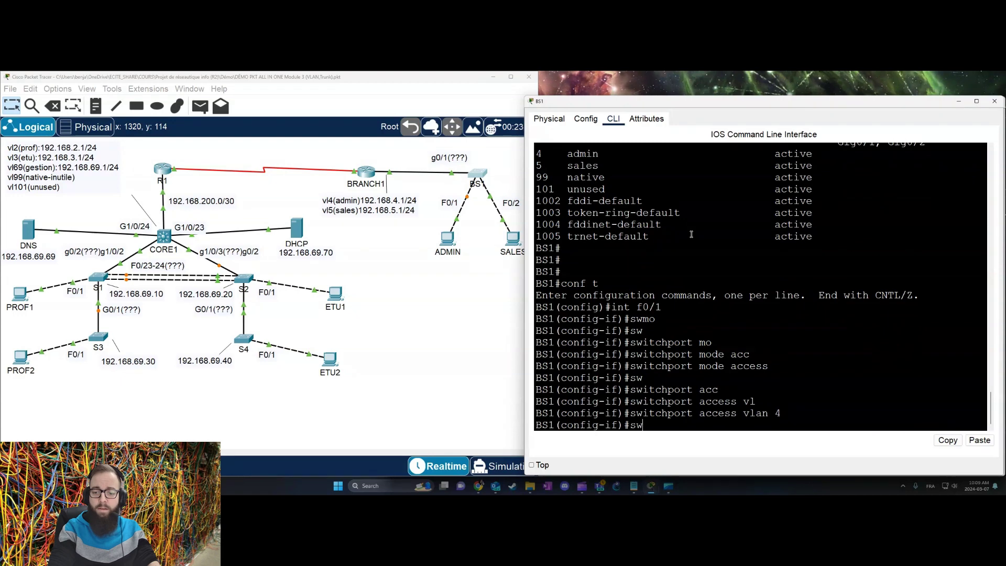
pyautogui.press('Tab')
pyautogui.write('non')
pyautogui.press('Tab')
pyautogui.press('Return')
pyautogui.write('des')
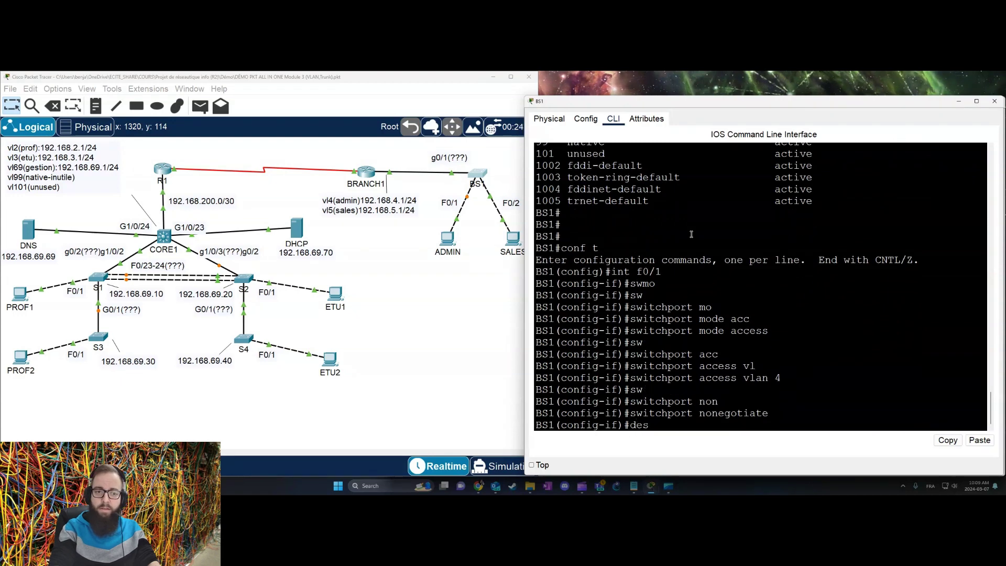
pyautogui.press('Tab')
pyautogui.write('admiun')
pyautogui.press('Return')
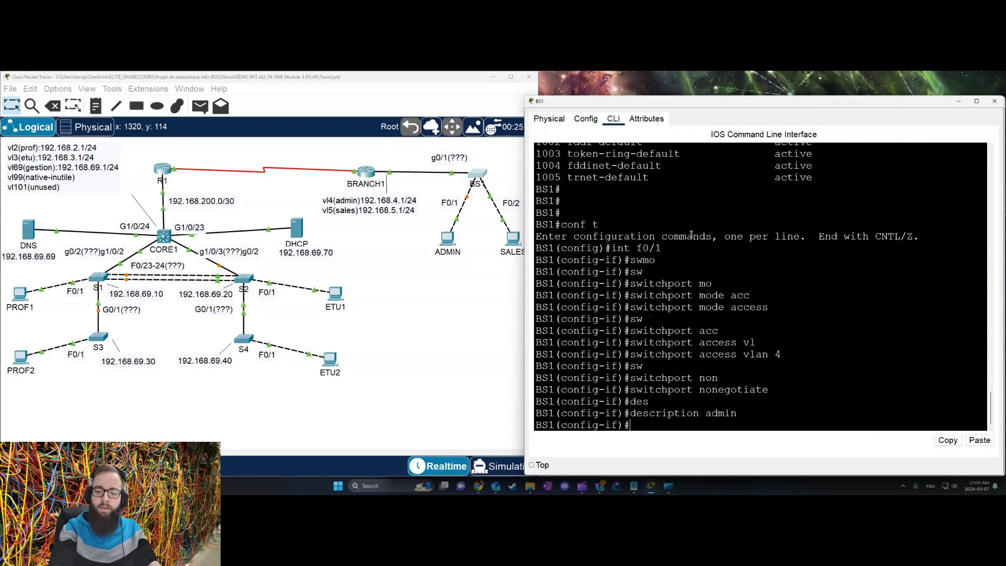
# Step: Move from F0/1 to interface F0/2 and set it to access mode
pyautogui.write('ex')
pyautogui.press('Tab')
pyautogui.press('Return')
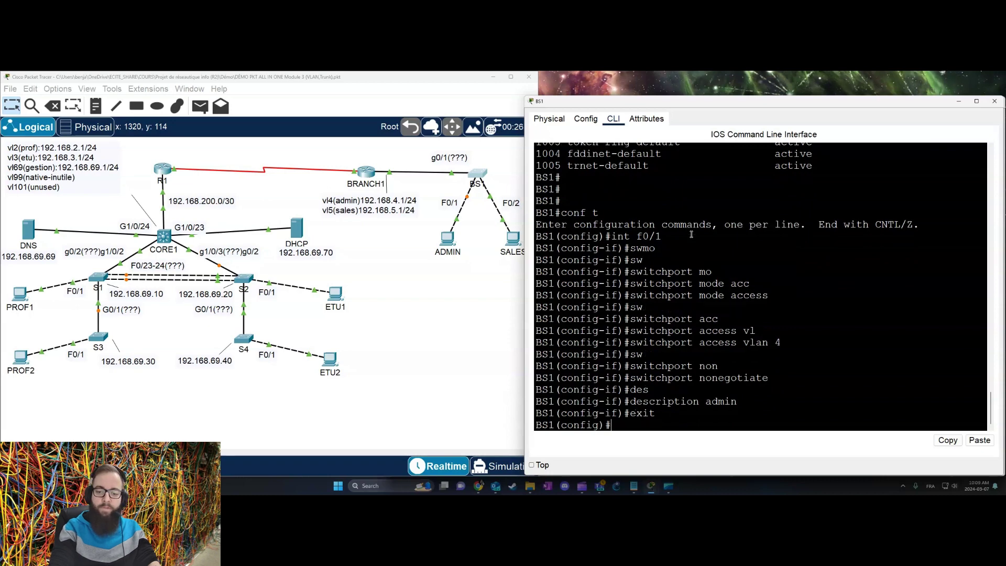
pyautogui.press('Up')
pyautogui.press('Up')
pyautogui.press('Up')
pyautogui.press('Up')
pyautogui.press('Up')
pyautogui.press('Up')
pyautogui.press('Up')
pyautogui.press('Up')
pyautogui.press('Up')
pyautogui.press('Up')
pyautogui.press('Up')
pyautogui.press('Up')
pyautogui.press('Up')
pyautogui.press('Up')
pyautogui.press('Up')
pyautogui.press('Up')
pyautogui.press('BackSpace')
pyautogui.press('BackSpace')
pyautogui.press('BackSpace')
pyautogui.write('int f0/2')
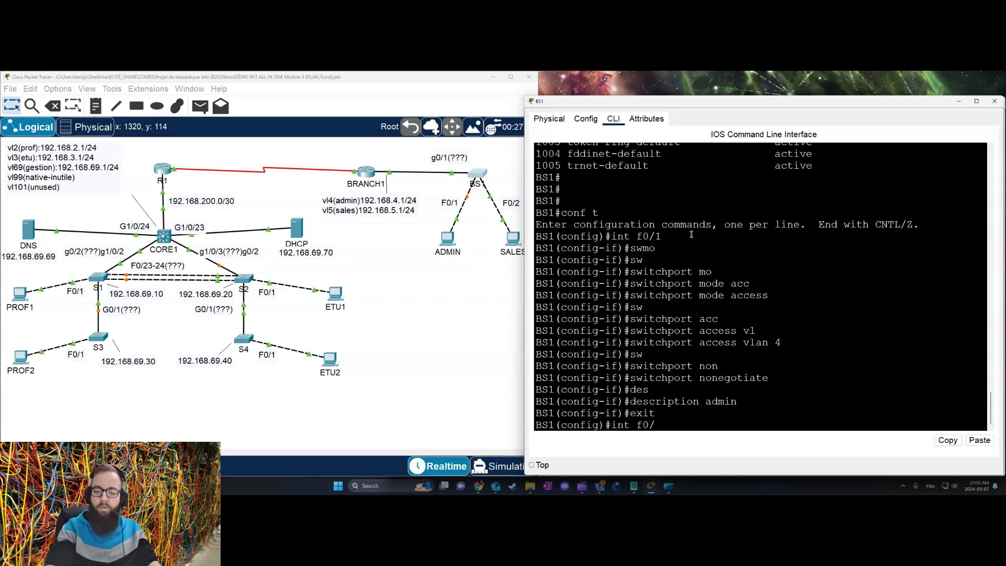
pyautogui.press('Return')
pyautogui.write('sw')
pyautogui.press('Tab')
pyautogui.write('mo')
pyautogui.press('Tab')
pyautogui.write('acc')
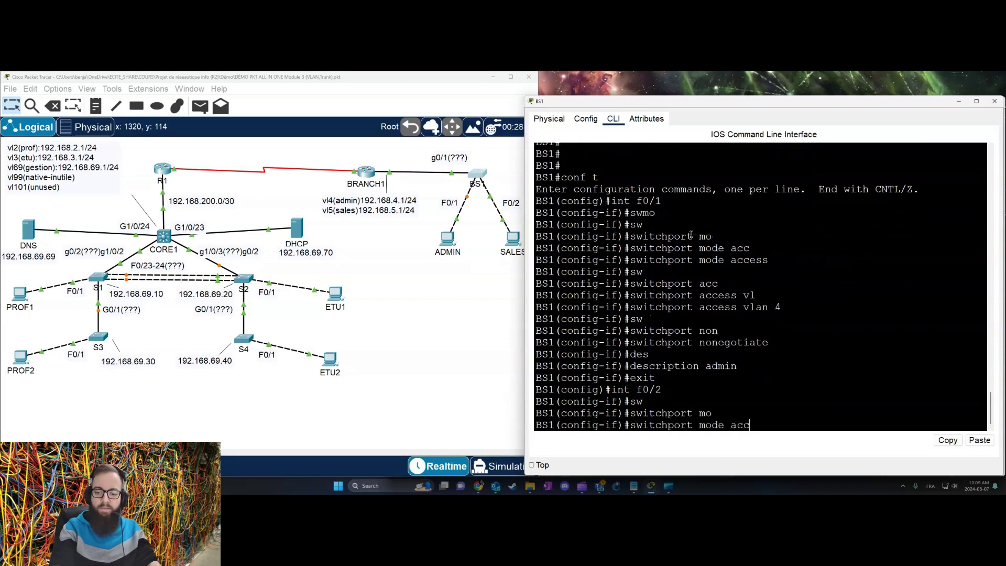
pyautogui.press('Tab')
pyautogui.press('Return')
# Step: Assign BS1's F0/2 to access VLAN 5
pyautogui.write('sw')
pyautogui.press('Tab')
pyautogui.write('acvl')
pyautogui.press('BackSpace')
pyautogui.press('BackSpace')
pyautogui.write('vl')
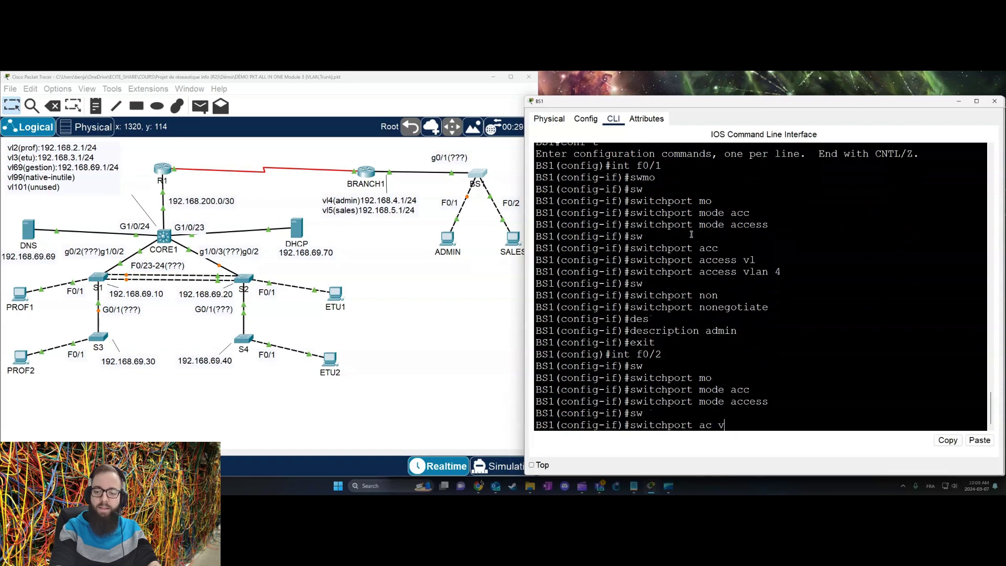
pyautogui.press('Tab')
pyautogui.write('5')
pyautogui.press('Return')
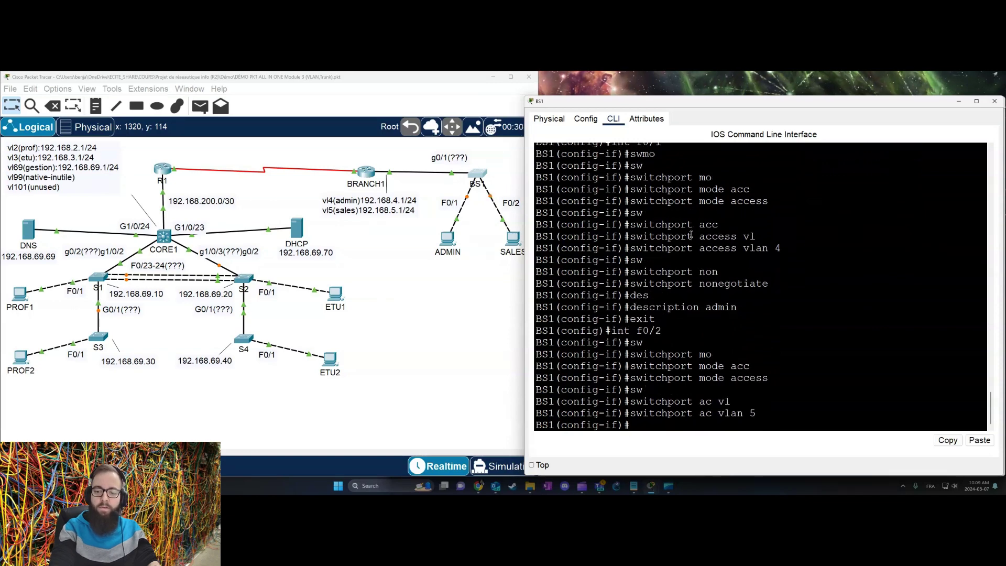
# Step: Disable trunk negotiation on F0/2, describe it as 'sales', and end configuration
pyautogui.write('sw n')
pyautogui.write('on')
pyautogui.press('Return')
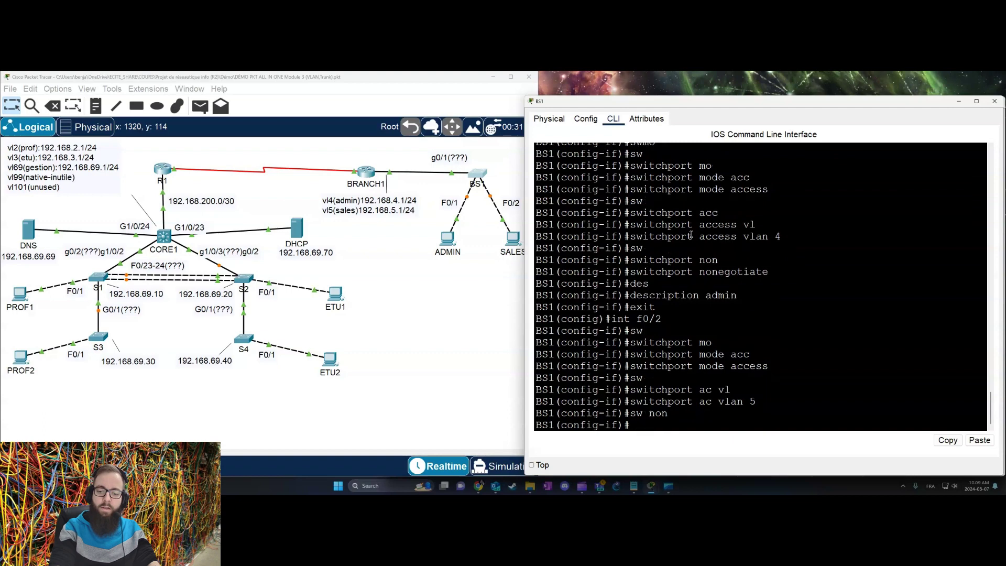
pyautogui.write('swes')
pyautogui.press('Tab')
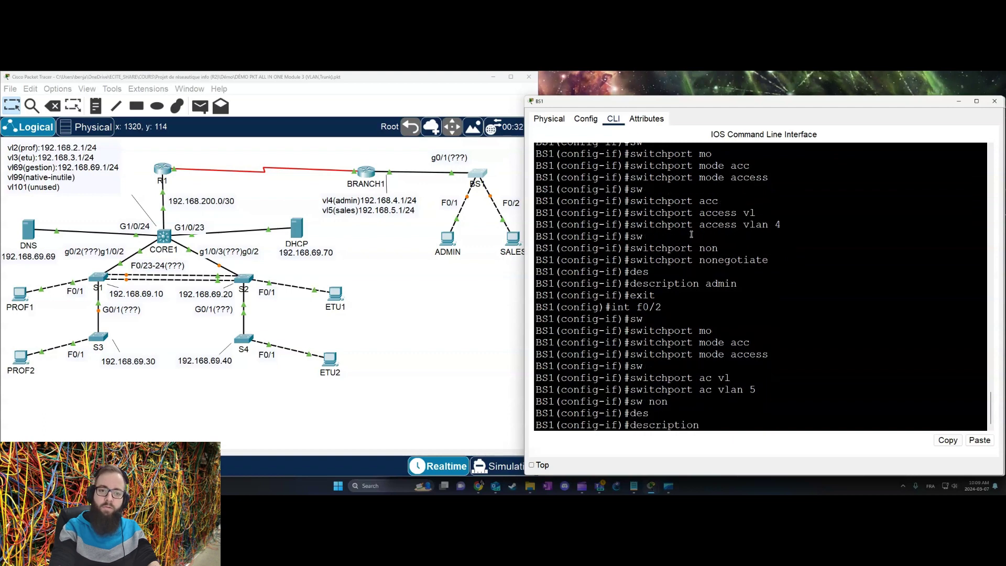
pyautogui.write('sales')
pyautogui.press('Return')
pyautogui.write('e')
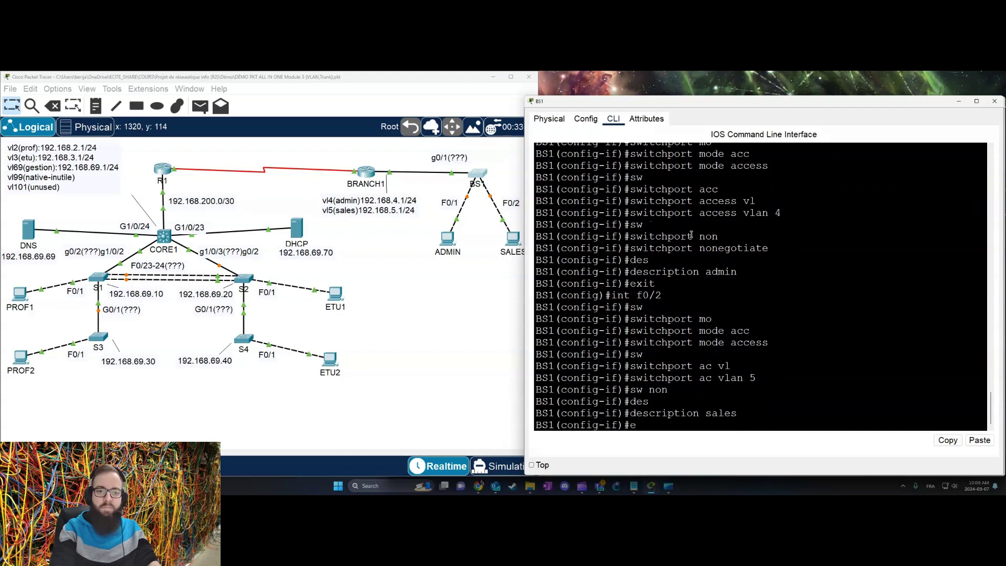
pyautogui.write('nd')
pyautogui.press('Return')
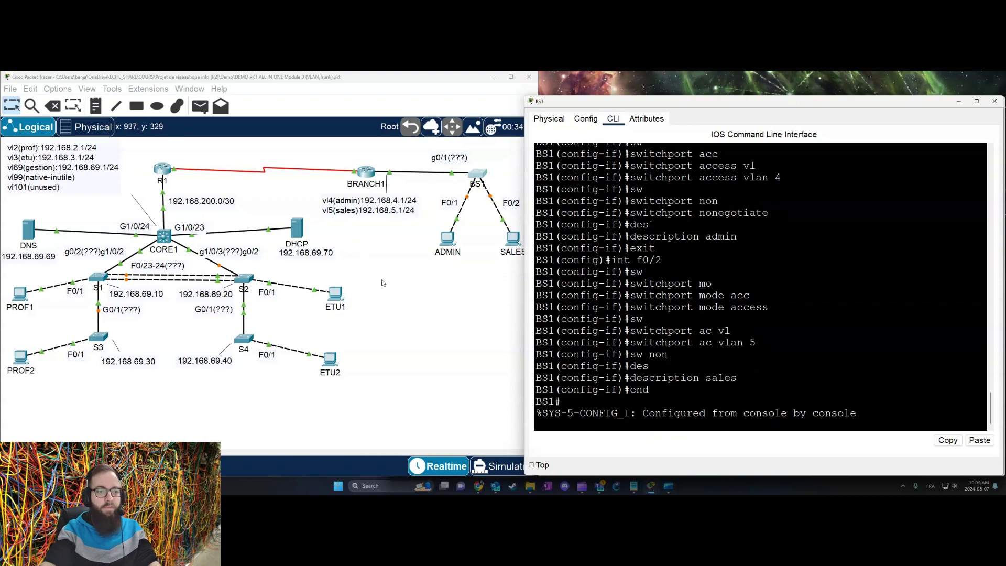
# Step: Return to the network topology and bring up switch S3's command line
pyautogui.click(416, 311)
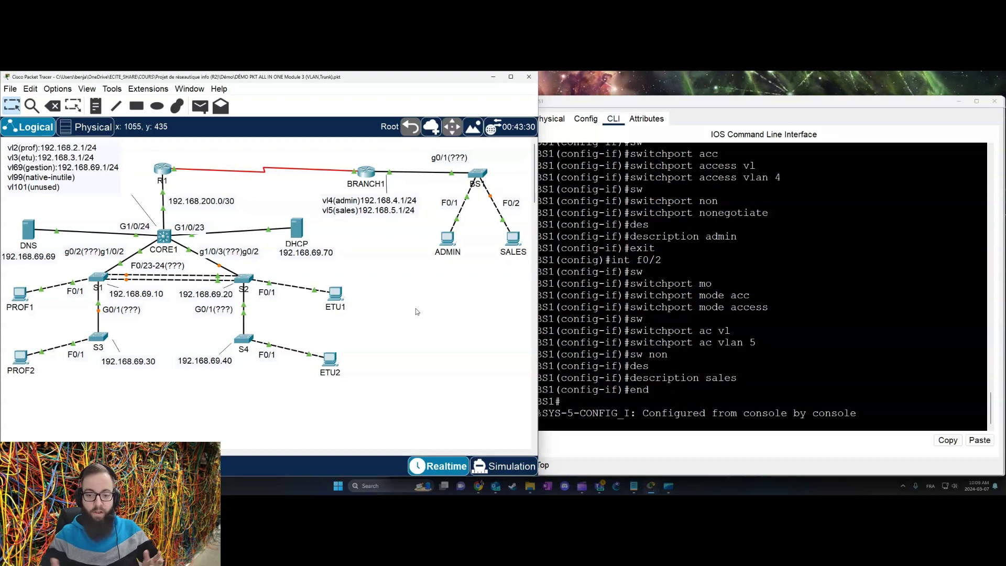
pyautogui.click(102, 338)
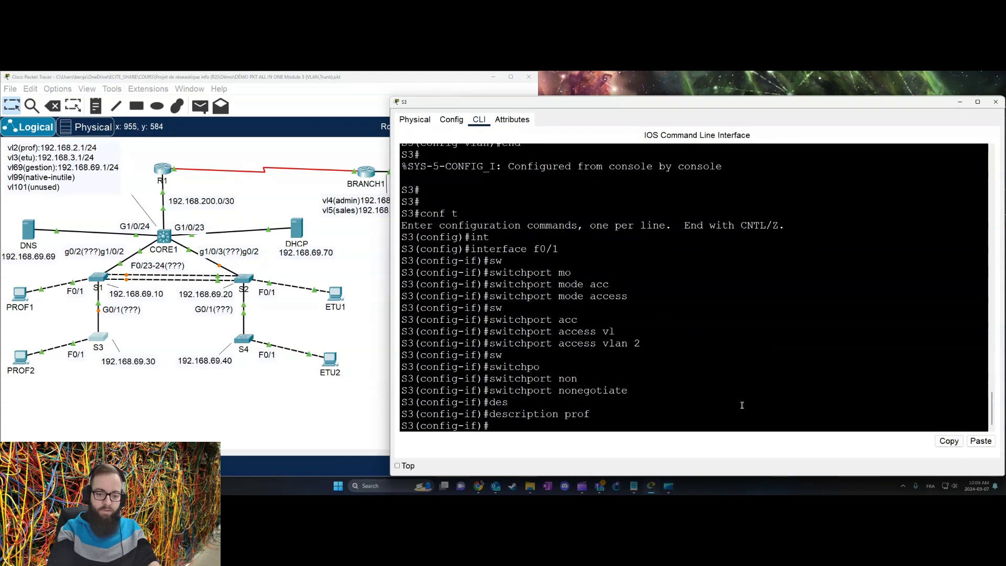
# Step: Leave S3's configuration mode and list the full interface status with show ip int br
pyautogui.press('Return')
pyautogui.press('Return')
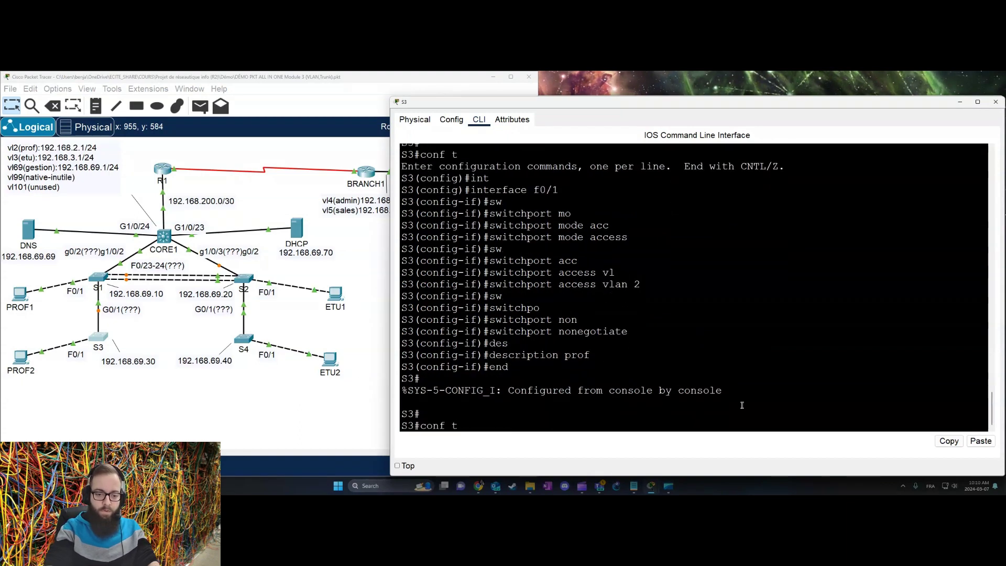
pyautogui.write('show ip int bre')
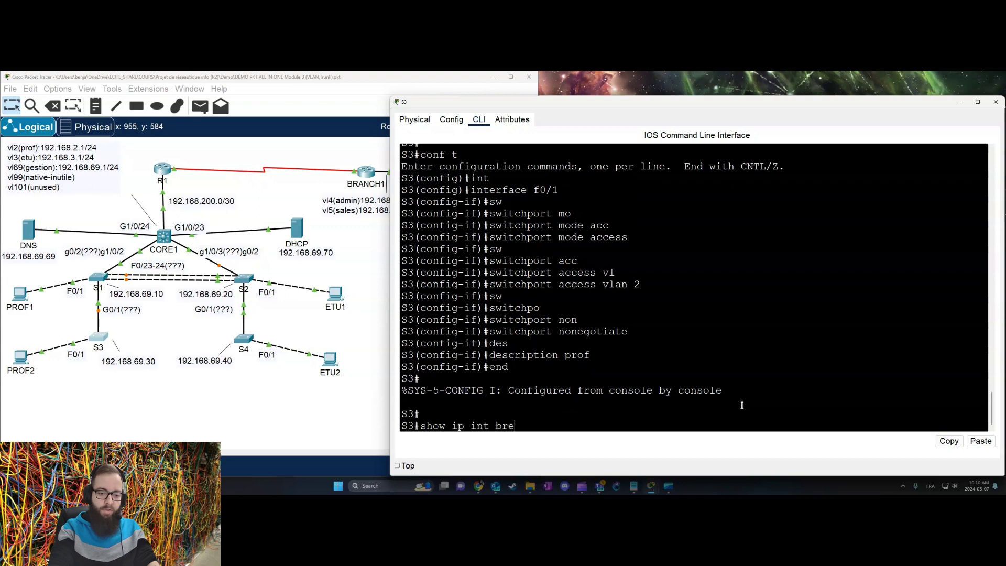
pyautogui.press('BackSpace')
pyautogui.press('Return')
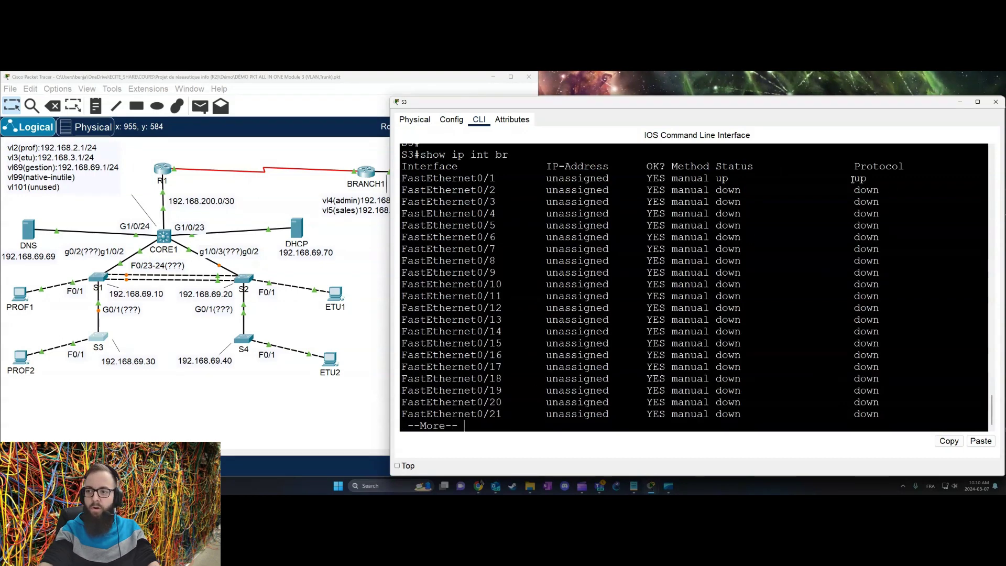
pyautogui.press('space')
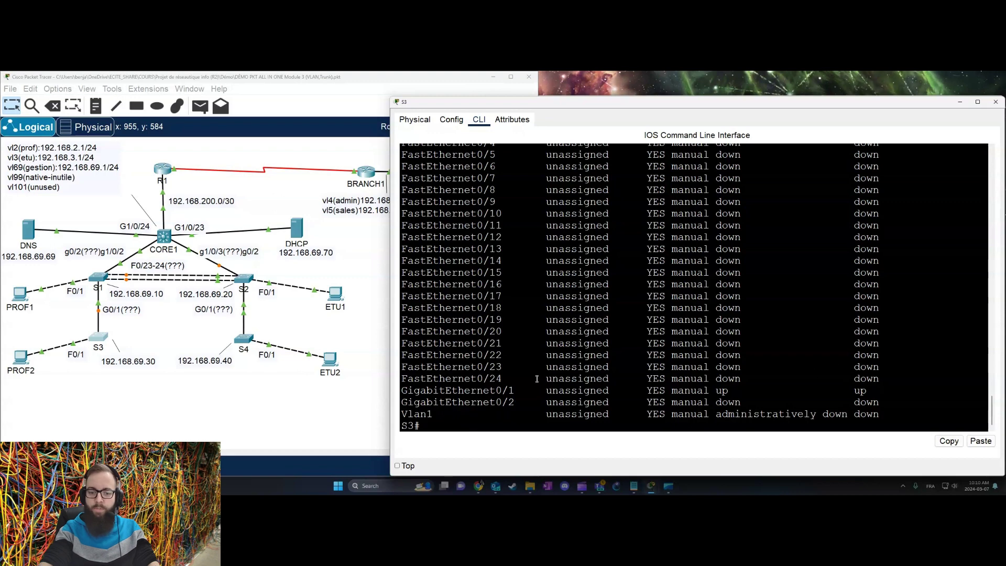
# Step: Highlight the up interfaces GigabitEthernet0/1 and FastEthernet0/1, plus the down F0/24 and G0/2 rows
pyautogui.moveTo(405, 388); pyautogui.dragTo(890, 393)
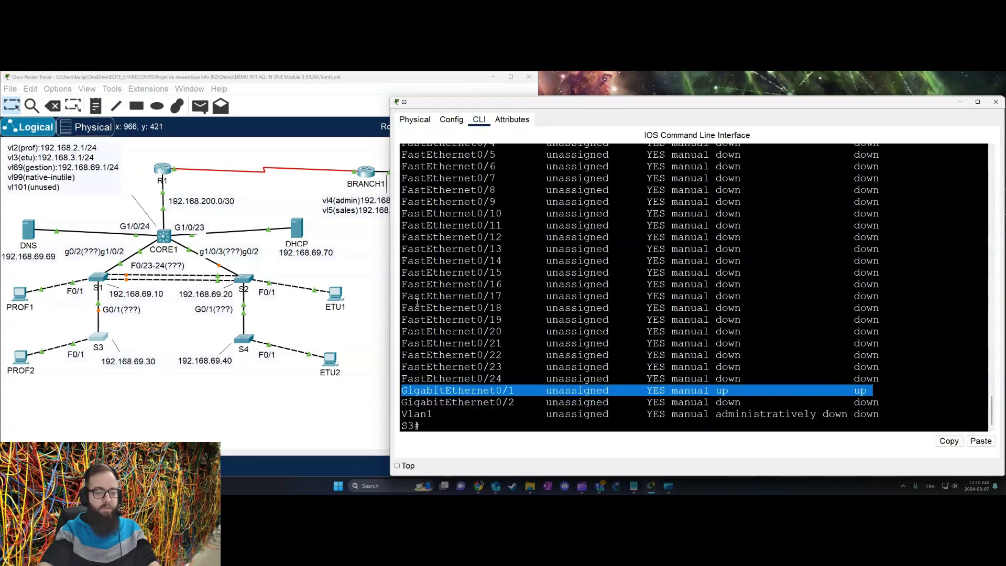
pyautogui.scroll(4, 528, 243)
pyautogui.moveTo(421, 248); pyautogui.dragTo(873, 250)
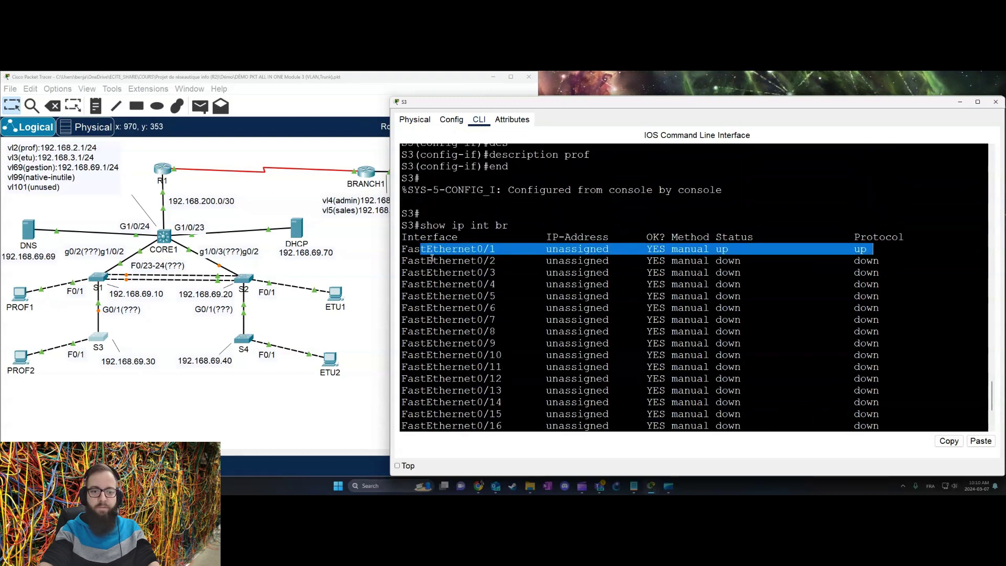
pyautogui.moveTo(432, 258); pyautogui.dragTo(829, 319)
pyautogui.scroll(-4, 804, 321)
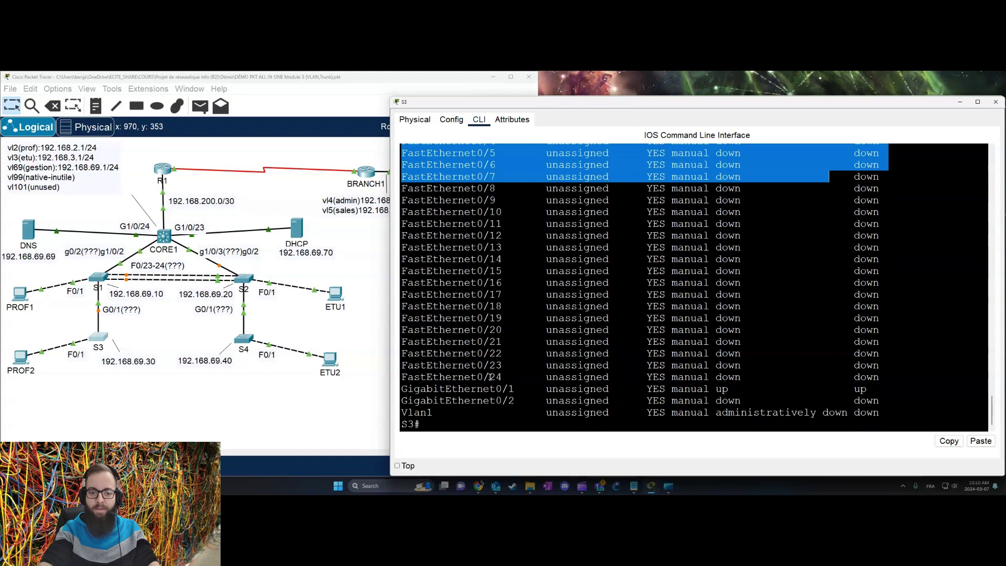
pyautogui.moveTo(478, 377); pyautogui.dragTo(910, 377)
pyautogui.moveTo(472, 398); pyautogui.dragTo(894, 400)
pyautogui.click(894, 399)
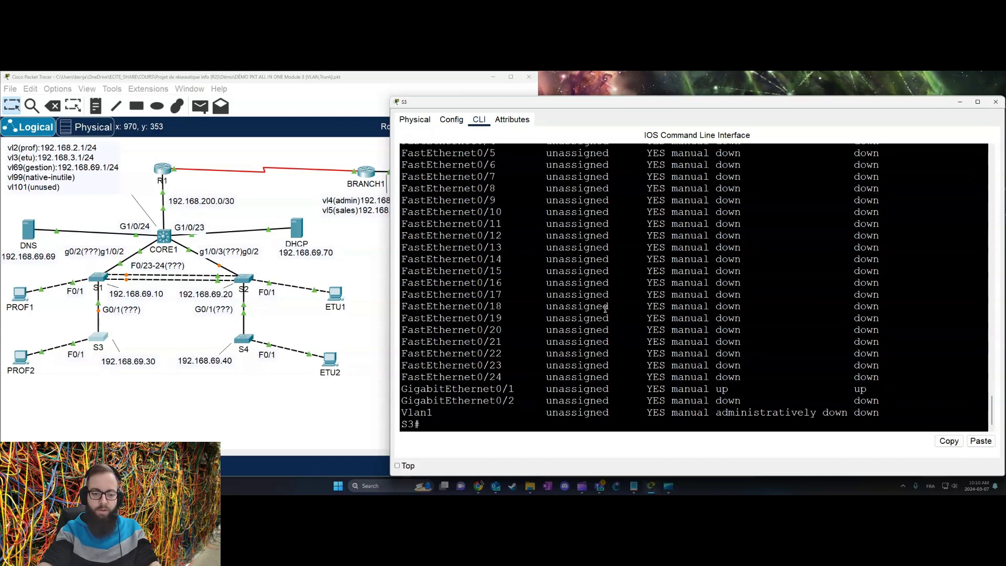
# Step: On S3, make the unused ports F0/2-24 and G0/2 access ports with trunk negotiation disabled
pyautogui.write('conf t')
pyautogui.press('Return')
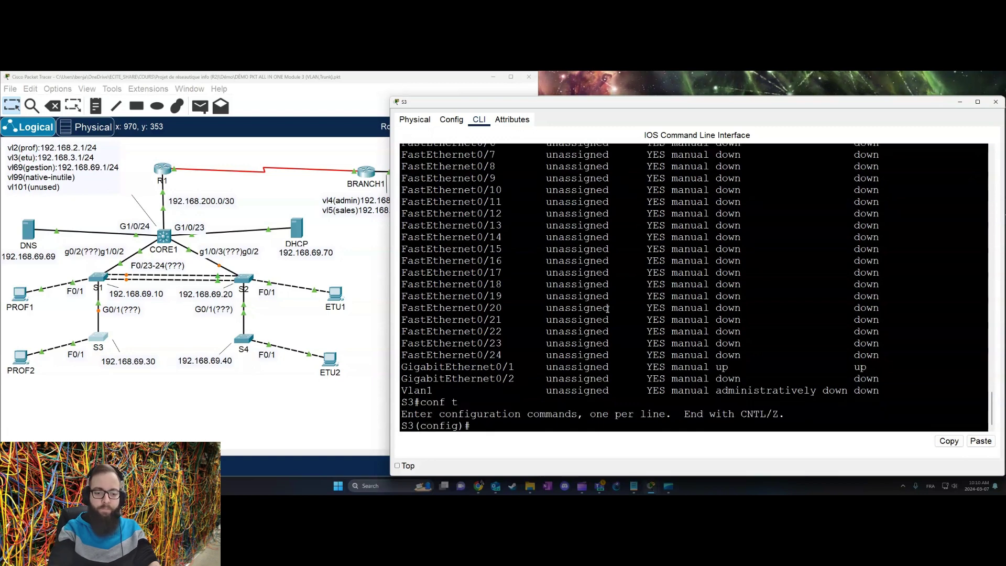
pyautogui.write('int ran')
pyautogui.press('Tab')
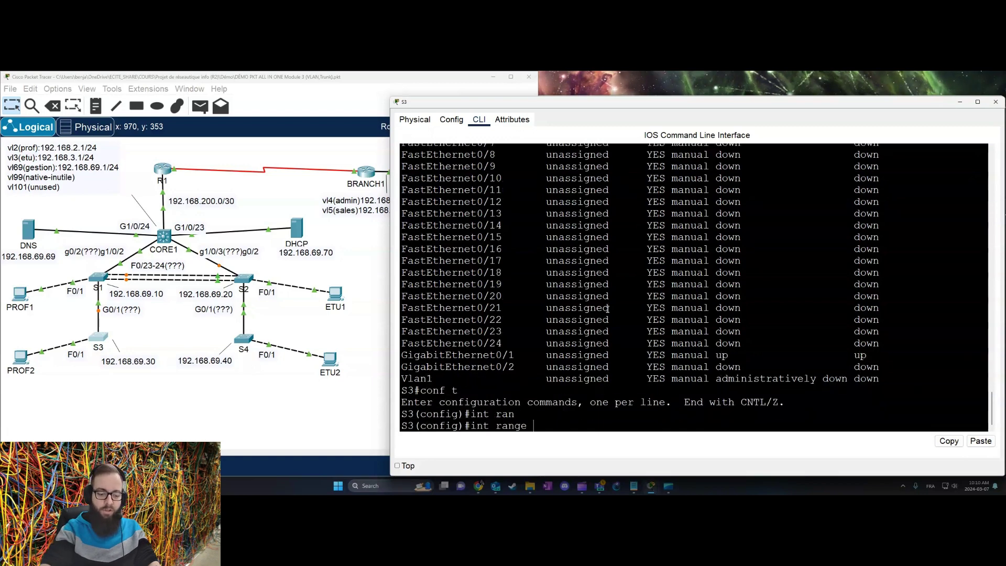
pyautogui.write('f0/2-')
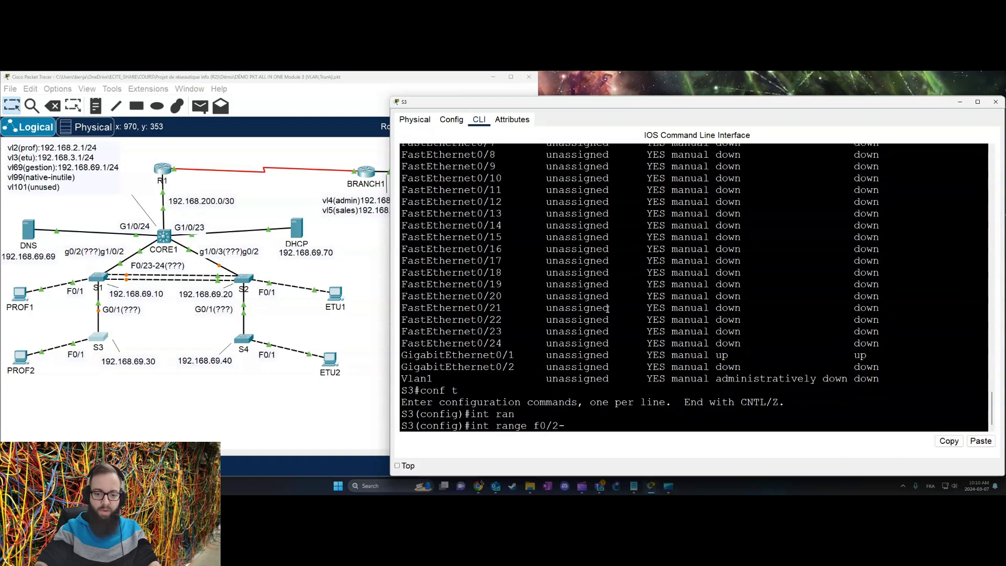
pyautogui.write('24, g')
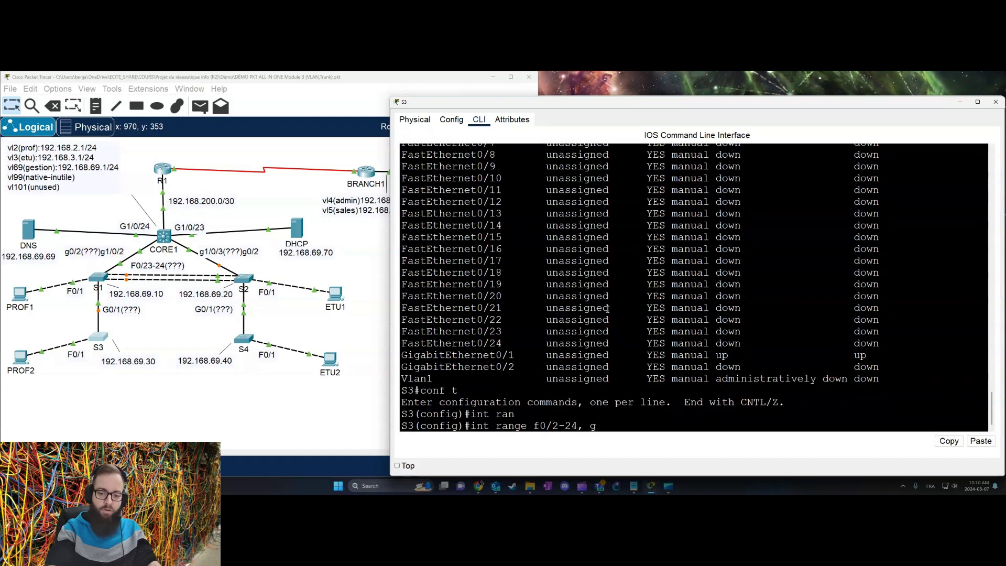
pyautogui.write('0/2')
pyautogui.press('Return')
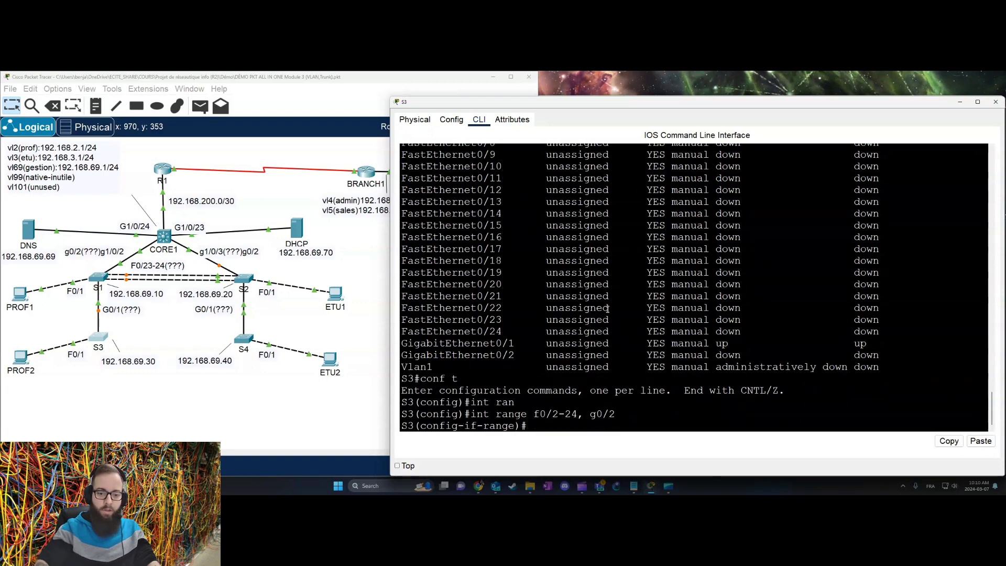
pyautogui.write('sw')
pyautogui.press('Tab')
pyautogui.write('m')
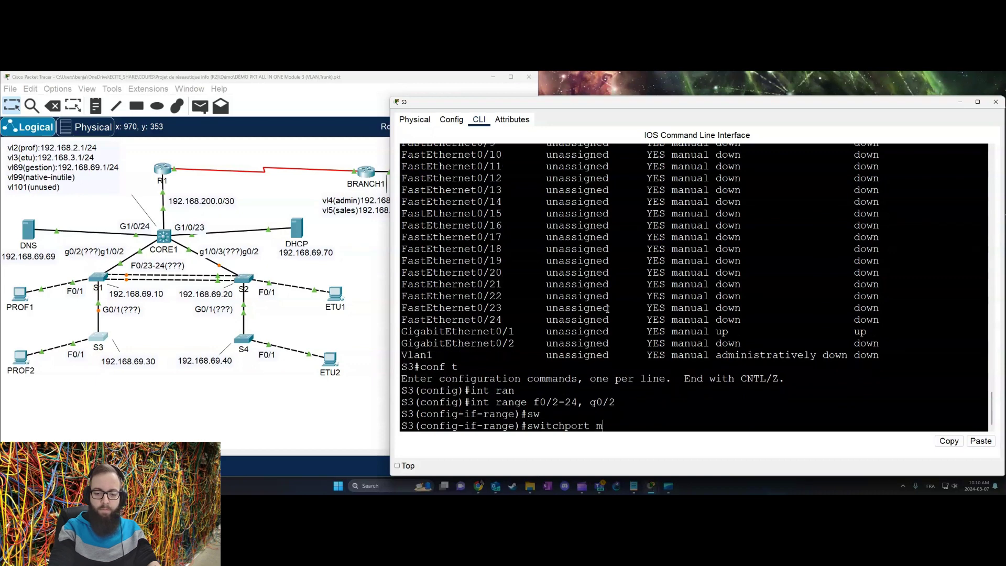
pyautogui.write('o')
pyautogui.press('Tab')
pyautogui.write('acc')
pyautogui.press('Tab')
pyautogui.press('Return')
pyautogui.write('sw')
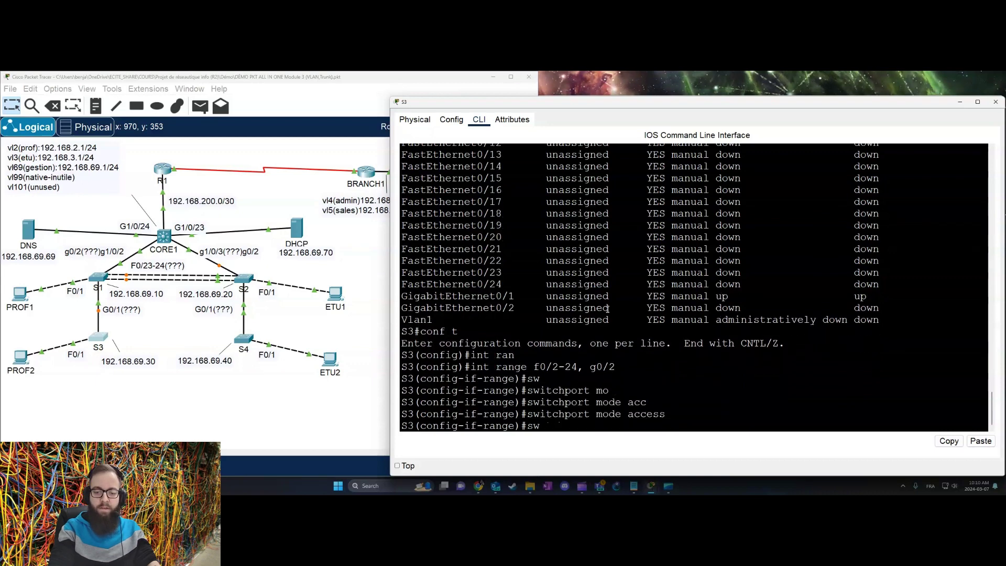
pyautogui.press('Tab')
pyautogui.write('non')
pyautogui.press('Tab')
pyautogui.press('Return')
# Step: Put those ports in VLAN 101, describe them as 'unused', shut them down, and end configuration
pyautogui.write('sw')
pyautogui.press('Tab')
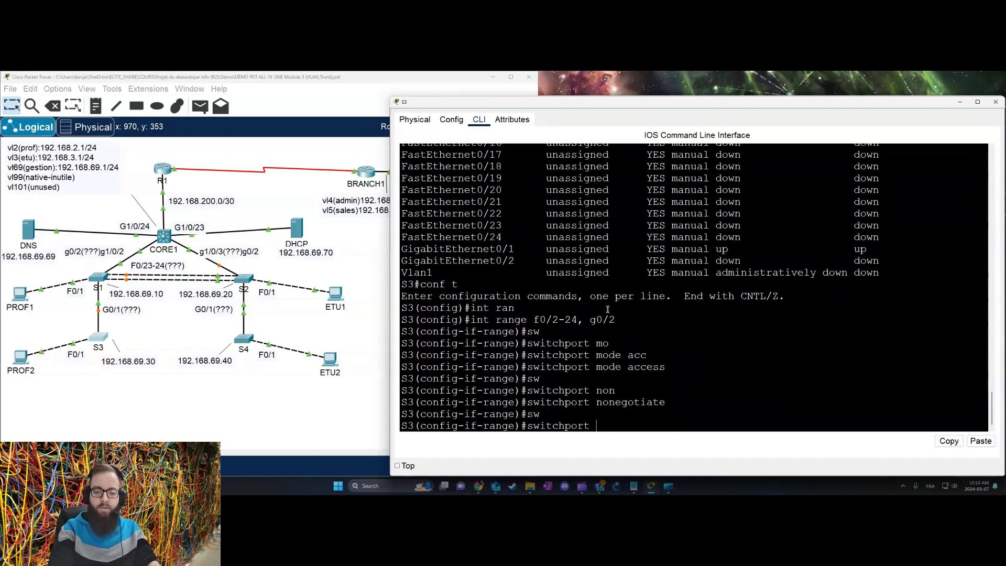
pyautogui.write('acc')
pyautogui.press('Tab')
pyautogui.write('vla')
pyautogui.press('Tab')
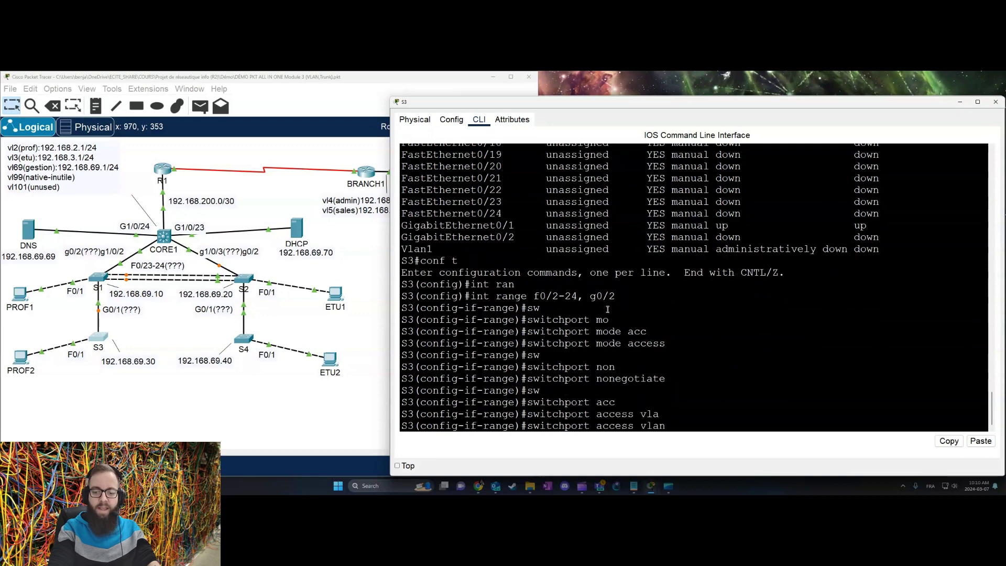
pyautogui.write('101')
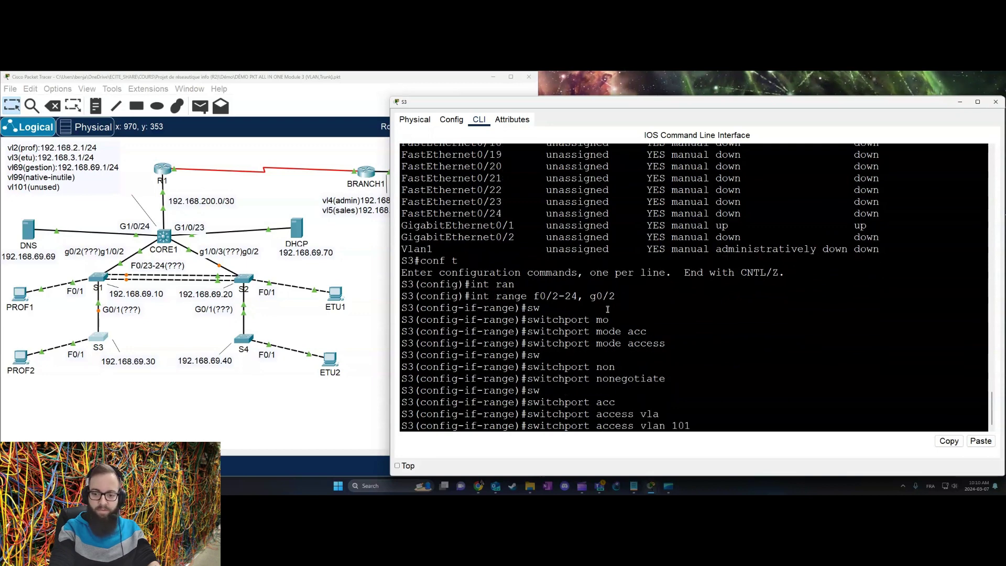
pyautogui.press('Return')
pyautogui.write('des')
pyautogui.press('Tab')
pyautogui.write('unused')
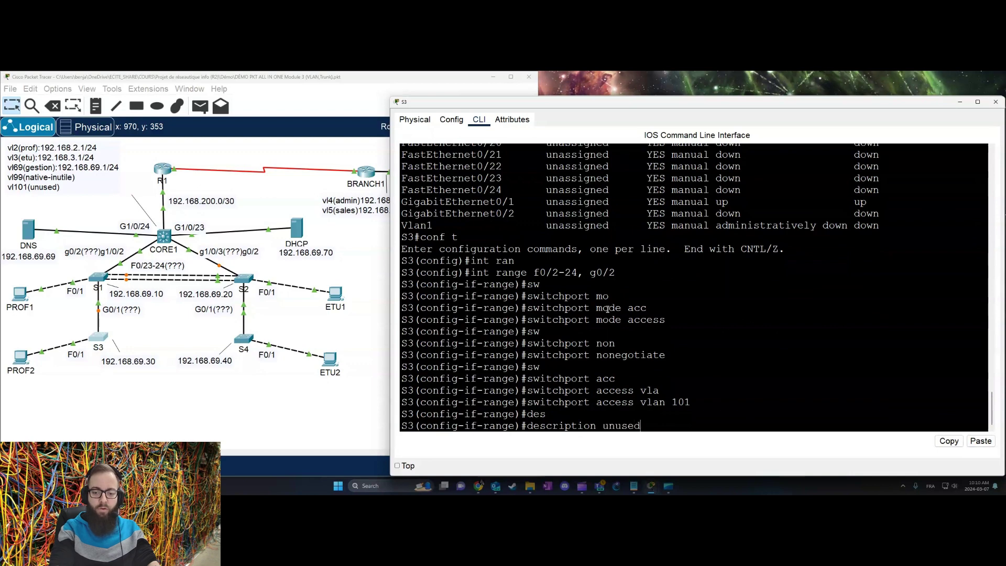
pyautogui.press('Return')
pyautogui.write('shut')
pyautogui.press('Return')
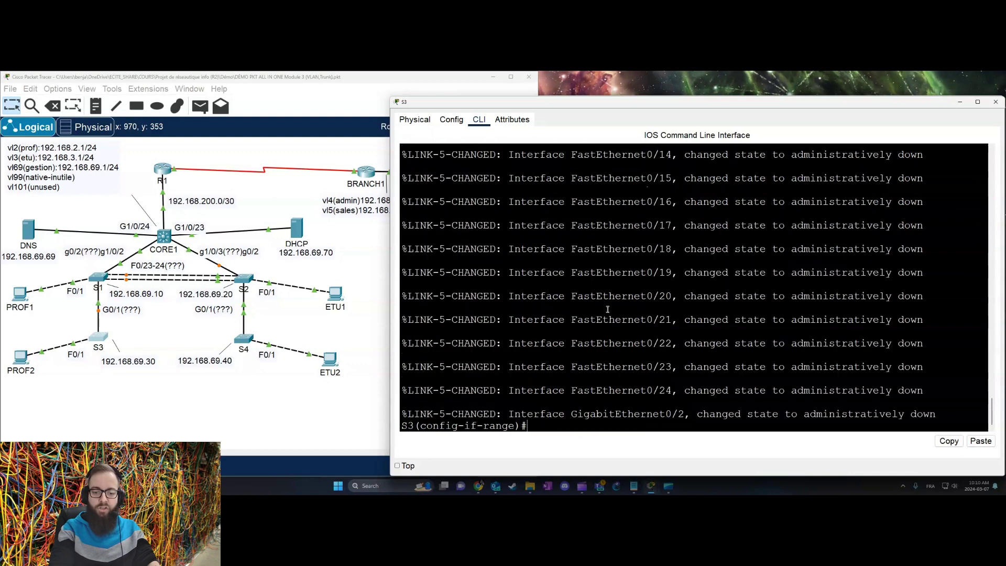
pyautogui.press('Return')
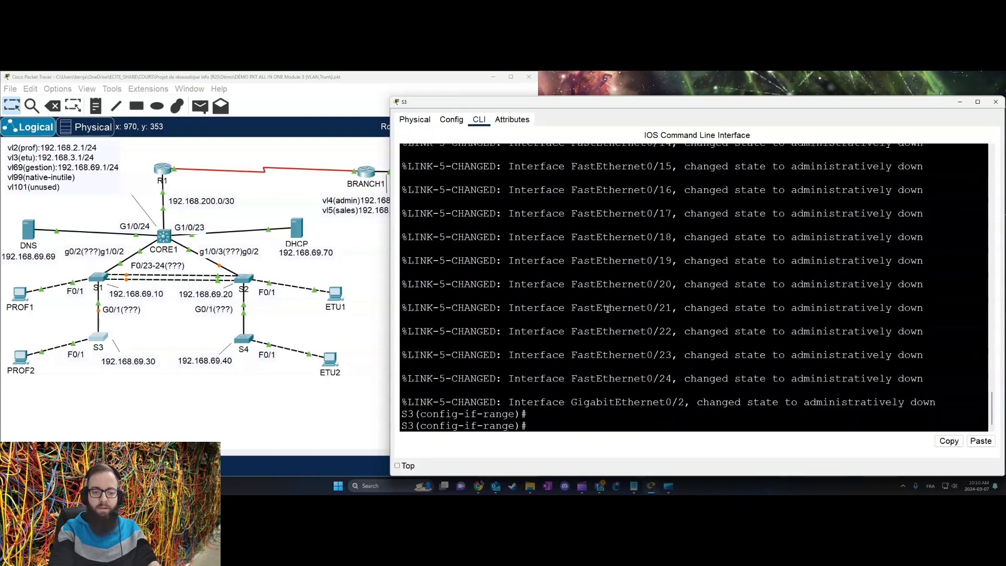
pyautogui.write('end')
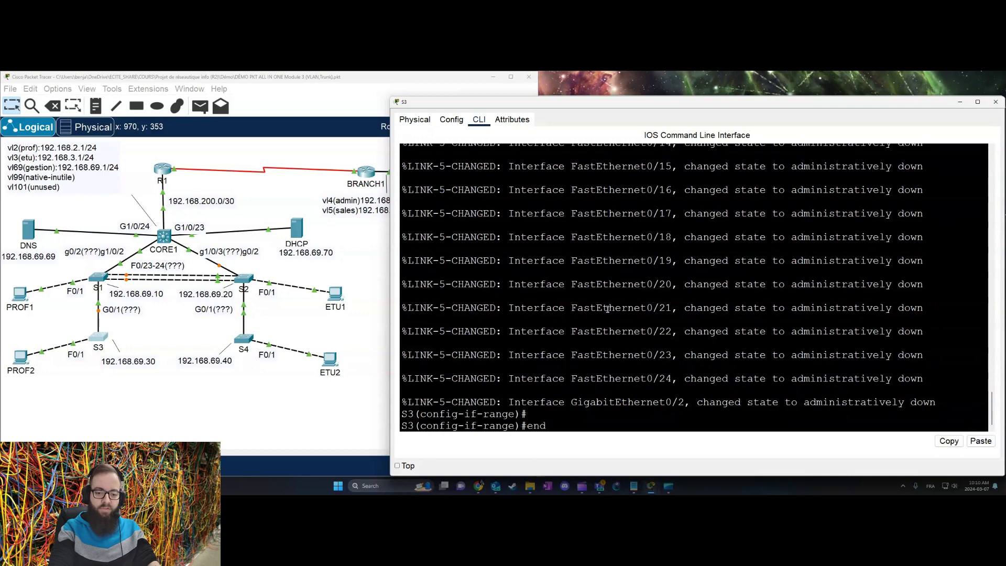
pyautogui.press('Return')
# Step: Run show vlan brief on S3 and highlight VLAN 1, the prof VLAN with Fa0/1, and VLAN 101
pyautogui.write('shoi')
pyautogui.press('BackSpace')
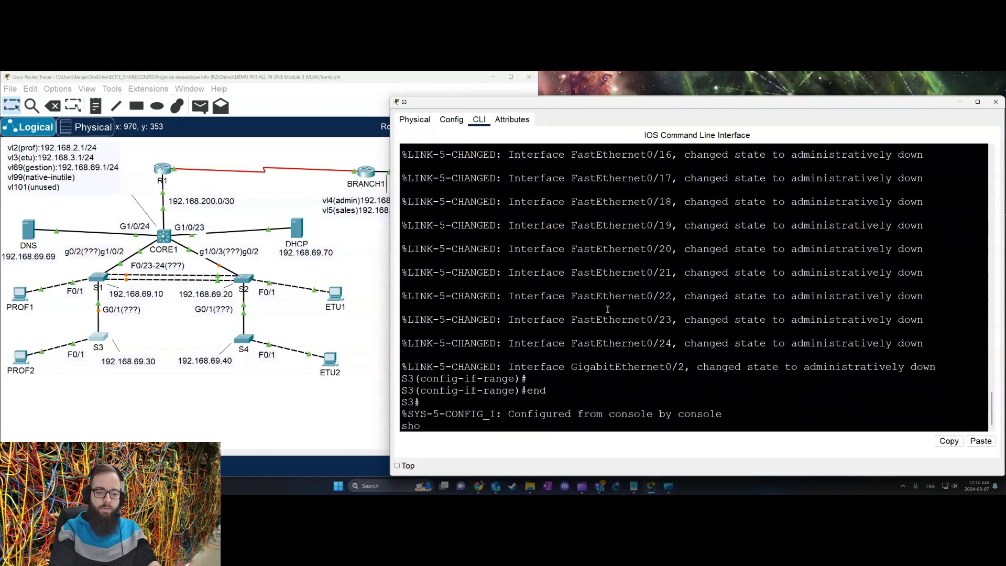
pyautogui.write('w vla br')
pyautogui.press('Tab')
pyautogui.press('Return')
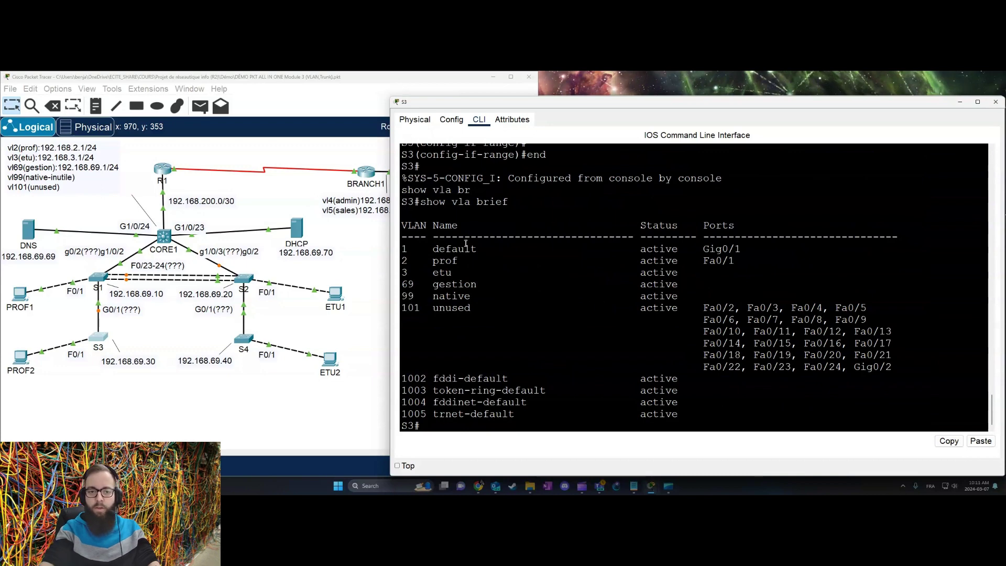
pyautogui.moveTo(403, 248); pyautogui.dragTo(750, 246)
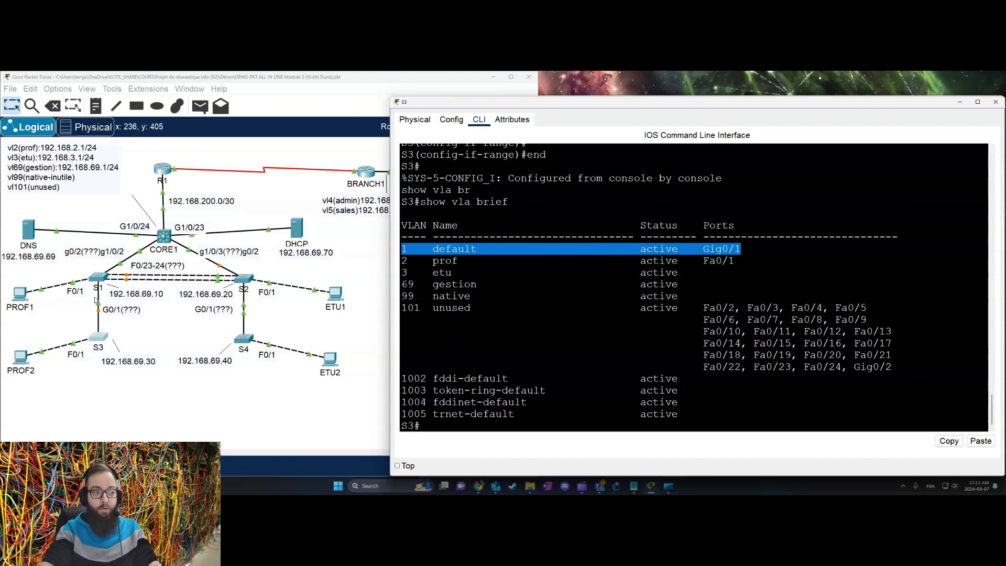
pyautogui.moveTo(427, 260); pyautogui.dragTo(796, 265)
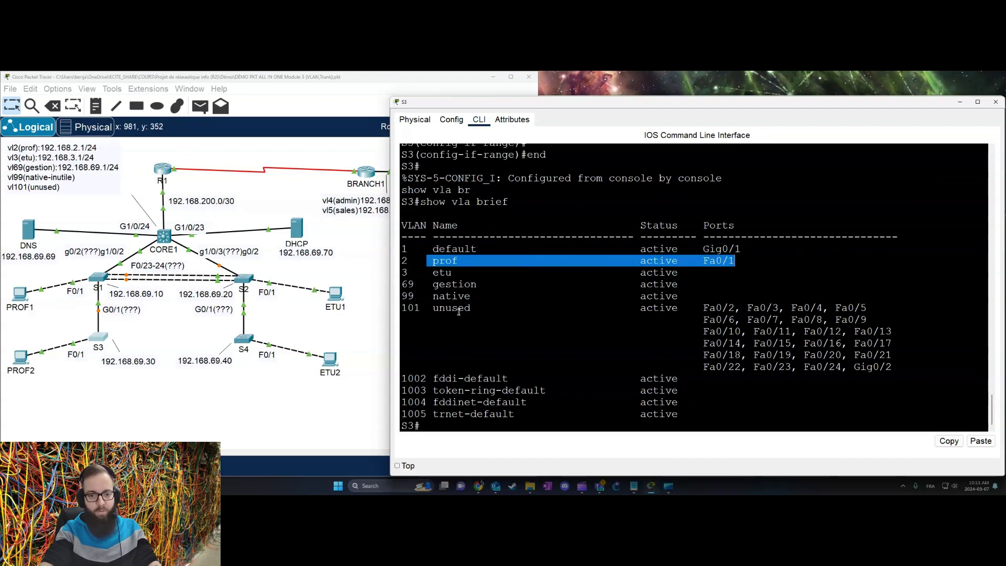
pyautogui.moveTo(409, 308); pyautogui.dragTo(958, 366)
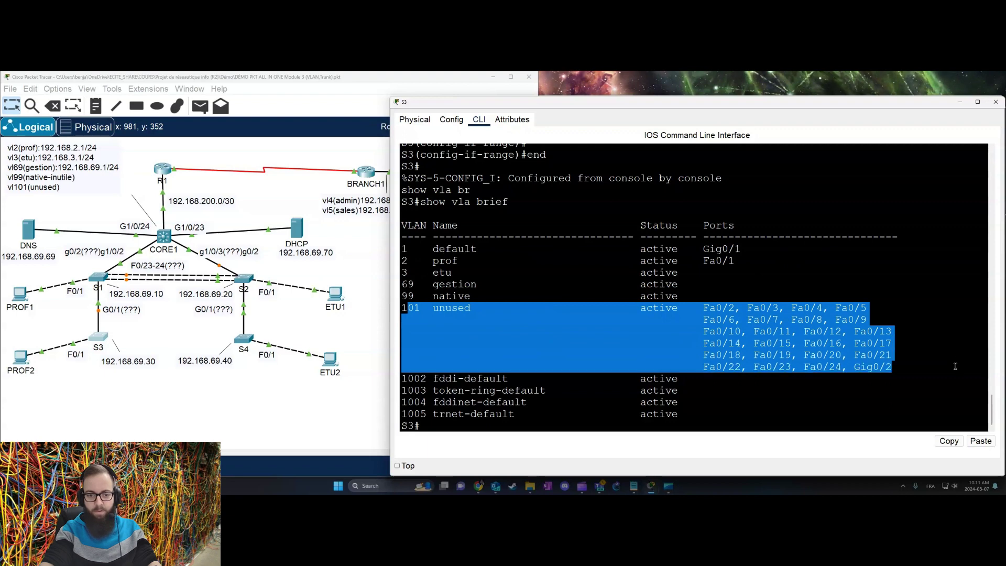
pyautogui.click(890, 345)
# Step: Run show ip int br on S3 and highlight the administratively down ports
pyautogui.write('show ip ')
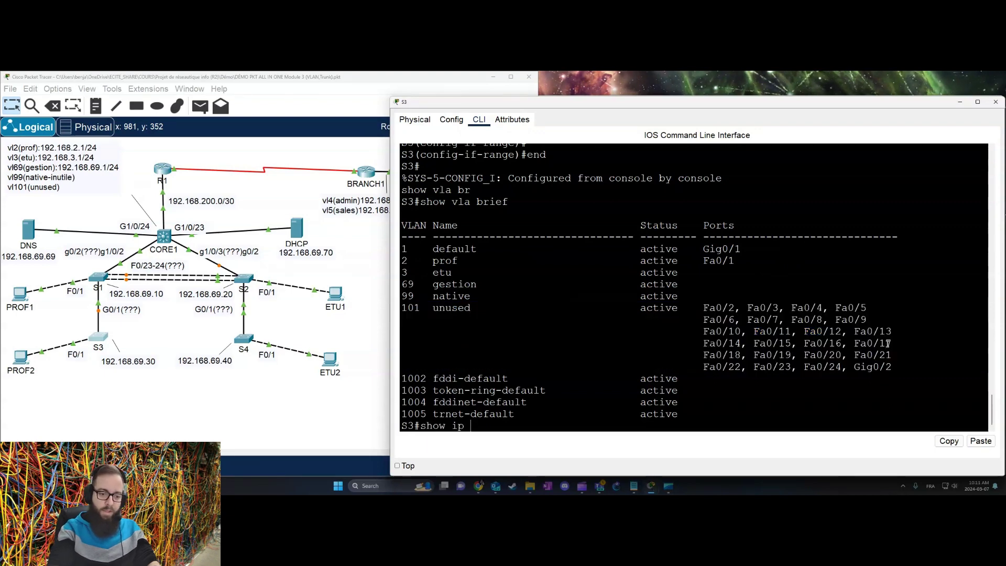
pyautogui.write('int br')
pyautogui.press('Return')
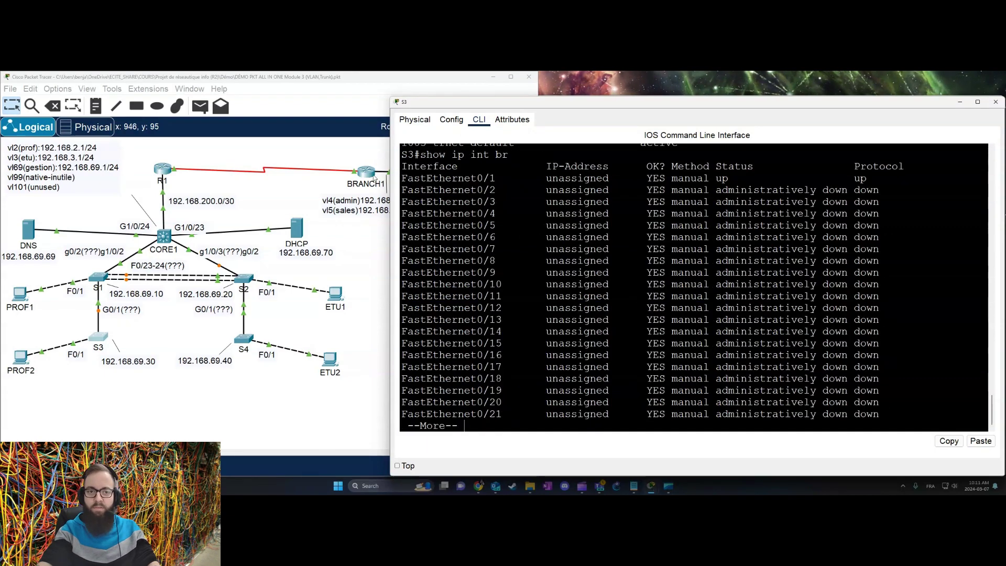
pyautogui.moveTo(403, 185); pyautogui.dragTo(922, 406)
pyautogui.press('space')
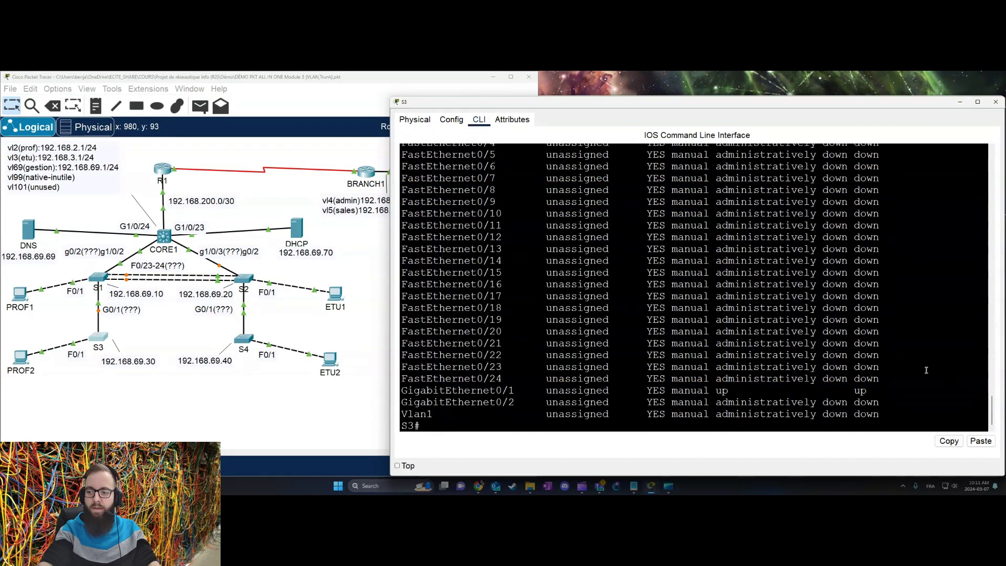
pyautogui.moveTo(530, 388); pyautogui.dragTo(982, 392)
pyautogui.scroll(5, 982, 391)
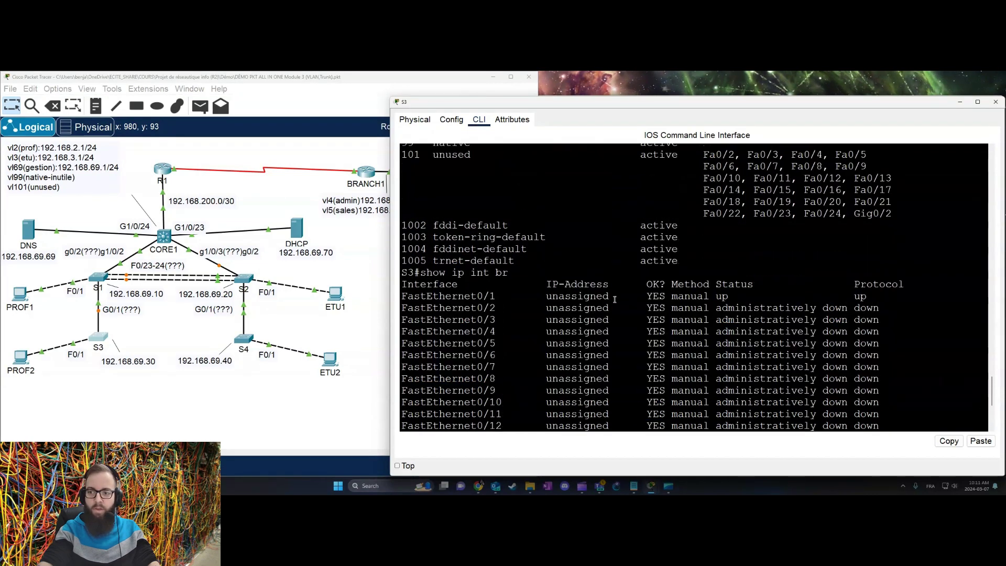
pyautogui.moveTo(476, 295); pyautogui.dragTo(912, 307)
pyautogui.click(913, 304)
pyautogui.scroll(-5, 909, 304)
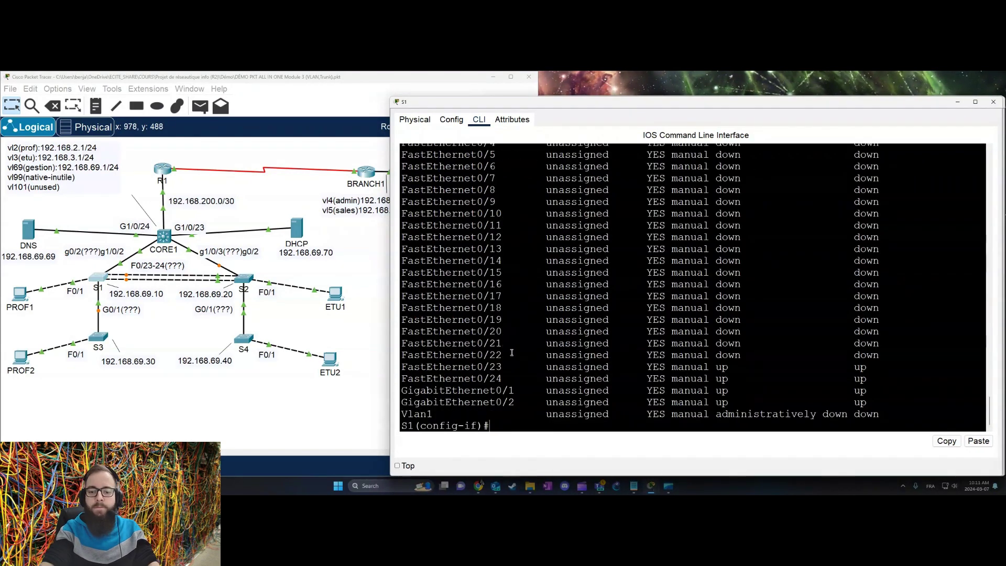
# Step: Shut down S1's F0/2-22 and CORE1's G1/0/4-22, G1/1/1-4, described 'unused' in VLAN 101
pyautogui.write('exit int range f0/2-22 switchport mode access switchport access vlan 101 shutdown description unused exit')
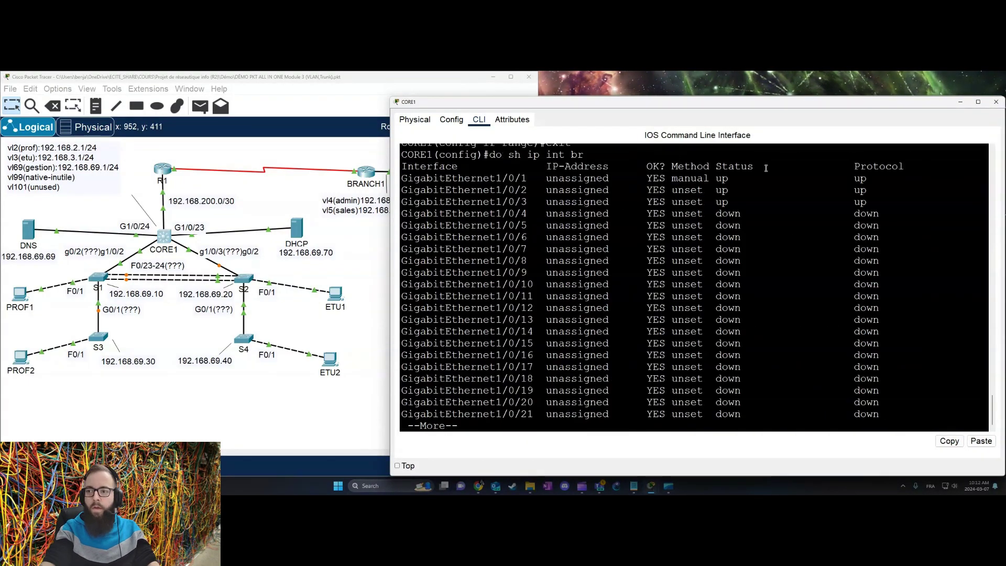
pyautogui.press('space')
pyautogui.write('int range g1/0/4-22, g1/1/1-4')
pyautogui.press('Return')
pyautogui.write('shutdown')
pyautogui.press('Return')
pyautogui.write('des')
pyautogui.press('Tab')
pyautogui.write('unu')
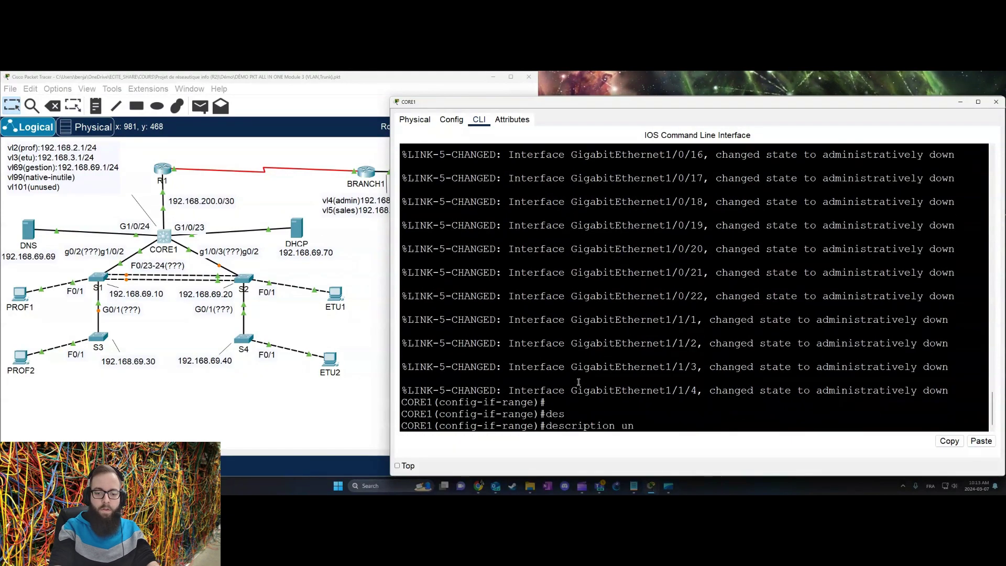
pyautogui.write('sed')
pyautogui.press('Return')
pyautogui.write('switchport access vlan 101')
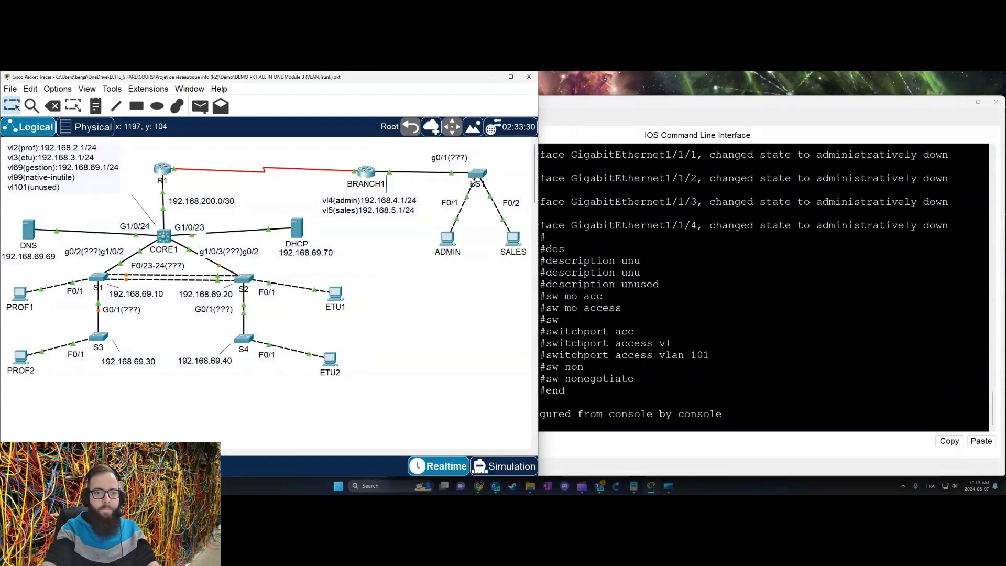
pyautogui.write('int range f0/3-24')
# Step: On BS1, make F0/3-24 and G0/2 non-negotiating access ports in VLAN 101 and shut them down
pyautogui.press('Return')
pyautogui.press('Up')
pyautogui.write(', g0/2')
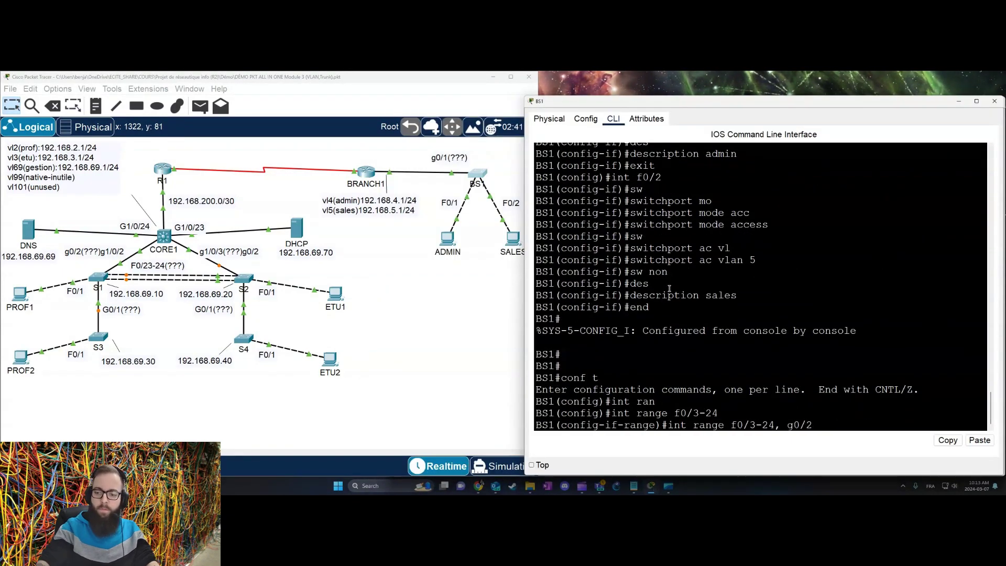
pyautogui.press('Return')
pyautogui.write('sw mo acc')
pyautogui.press('Return')
pyautogui.write('sw acc vl 101')
pyautogui.press('Return')
pyautogui.write('sw non')
pyautogui.press('Return')
pyautogui.write('shut')
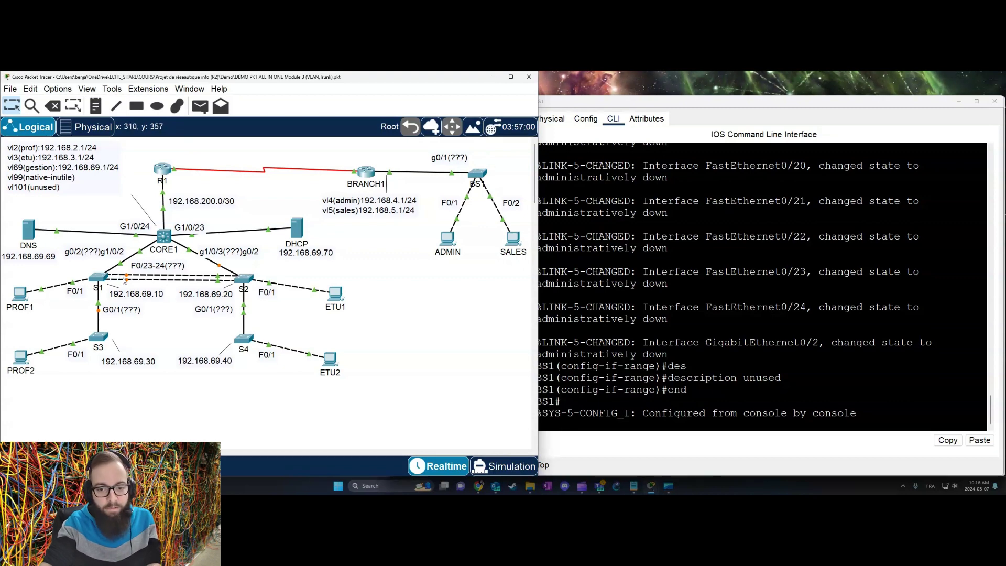
# Step: On S3, set the G0/1 uplink to trunk mode
pyautogui.click(108, 339)
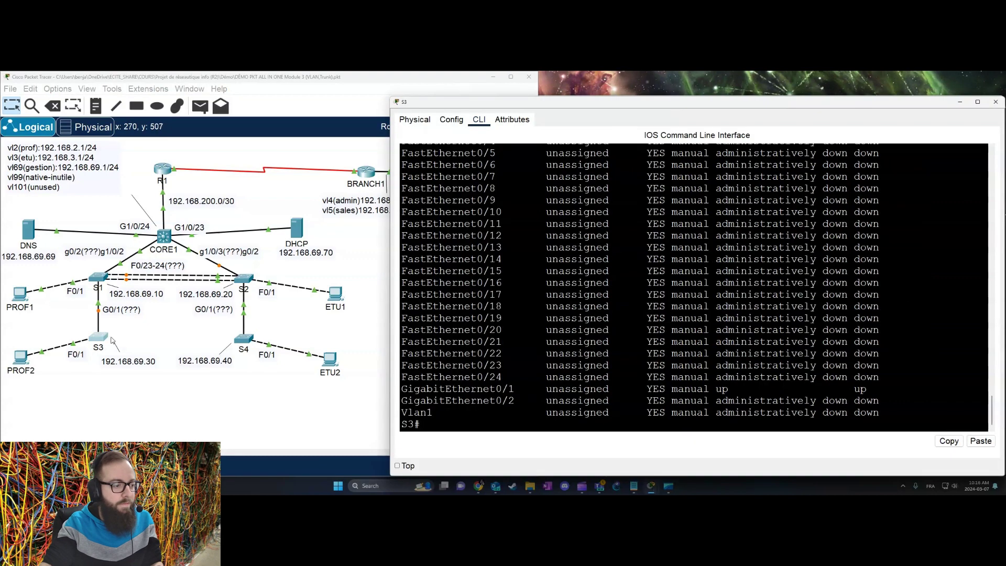
pyautogui.press('Return')
pyautogui.press('Return')
pyautogui.press('Return')
pyautogui.press('Return')
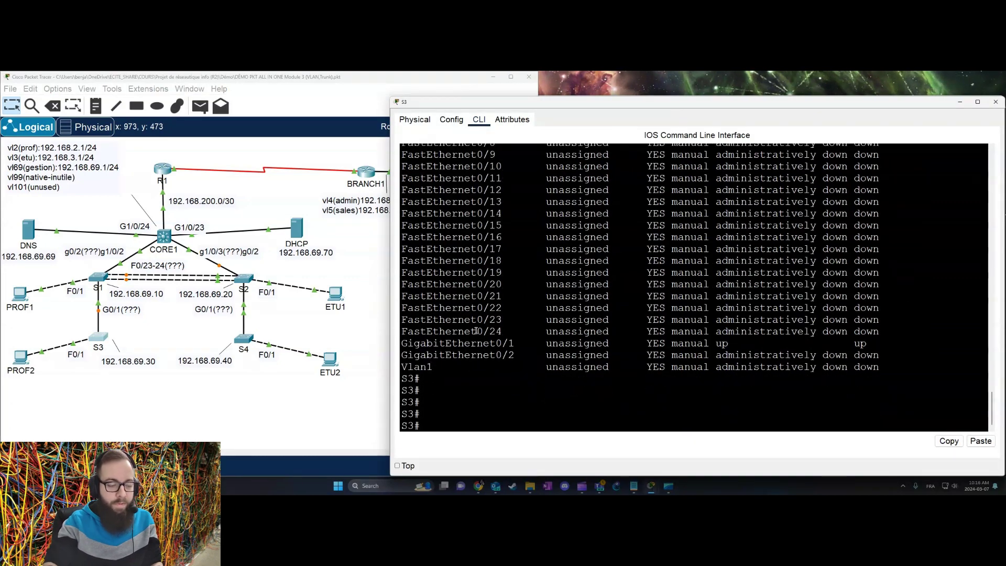
pyautogui.write('conf t')
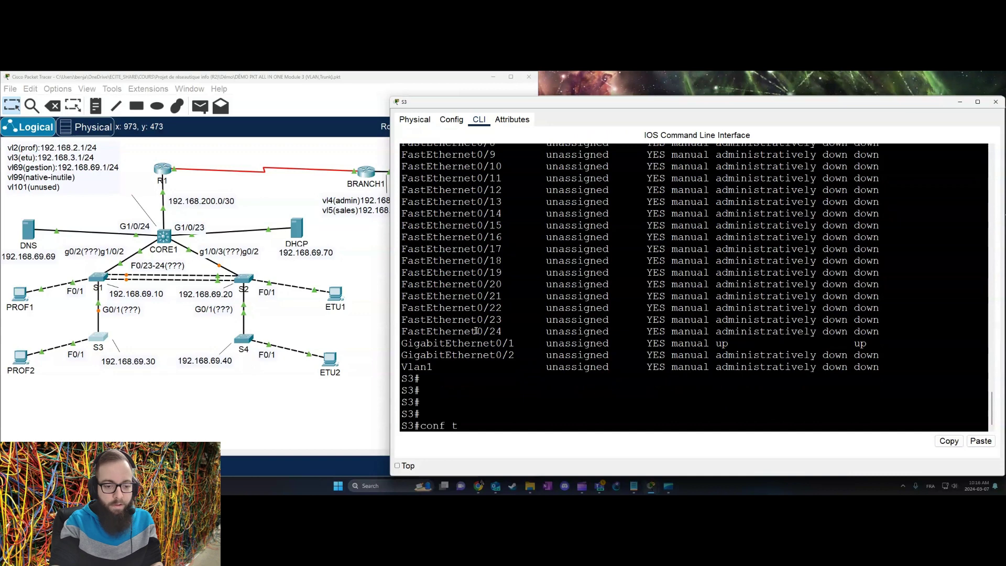
pyautogui.press('Return')
pyautogui.write('int g0')
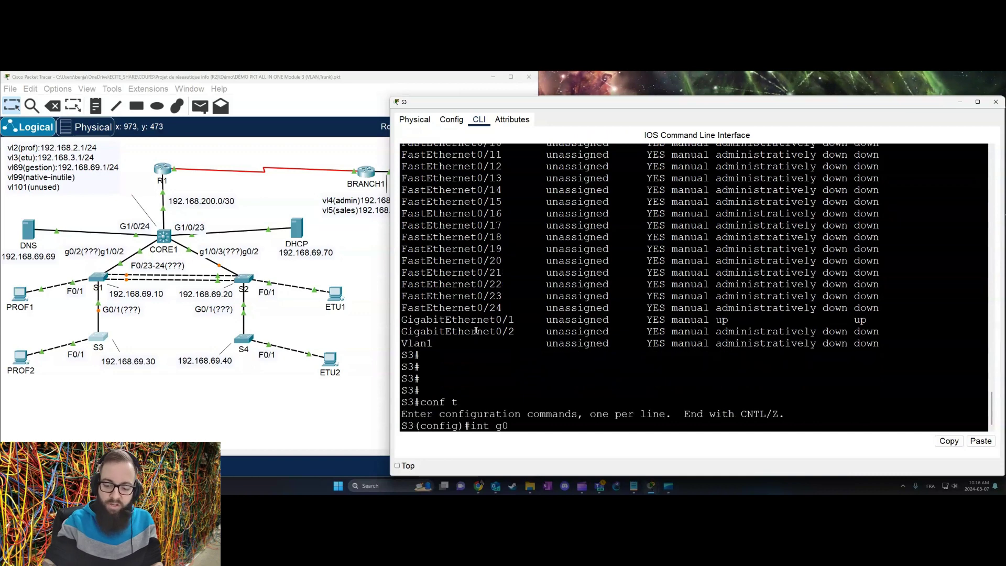
pyautogui.write('/1')
pyautogui.press('Return')
pyautogui.write('sw')
pyautogui.press('Tab')
pyautogui.write('mo')
pyautogui.press('Tab')
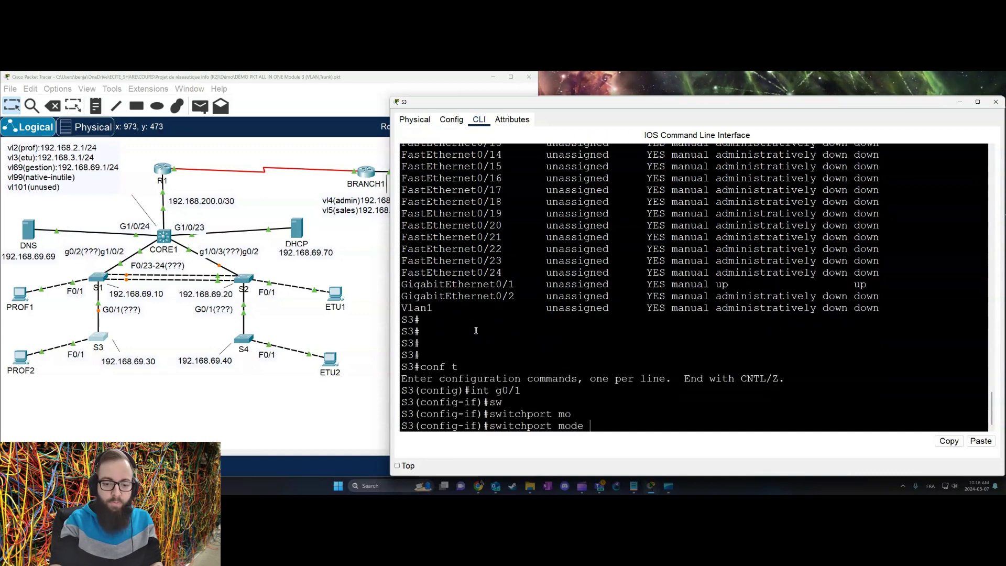
pyautogui.write('tr')
pyautogui.press('Tab')
pyautogui.press('Return')
# Step: Allow only VLANs 2, 69 and 99 on the G0/1 trunk
pyautogui.write('sw')
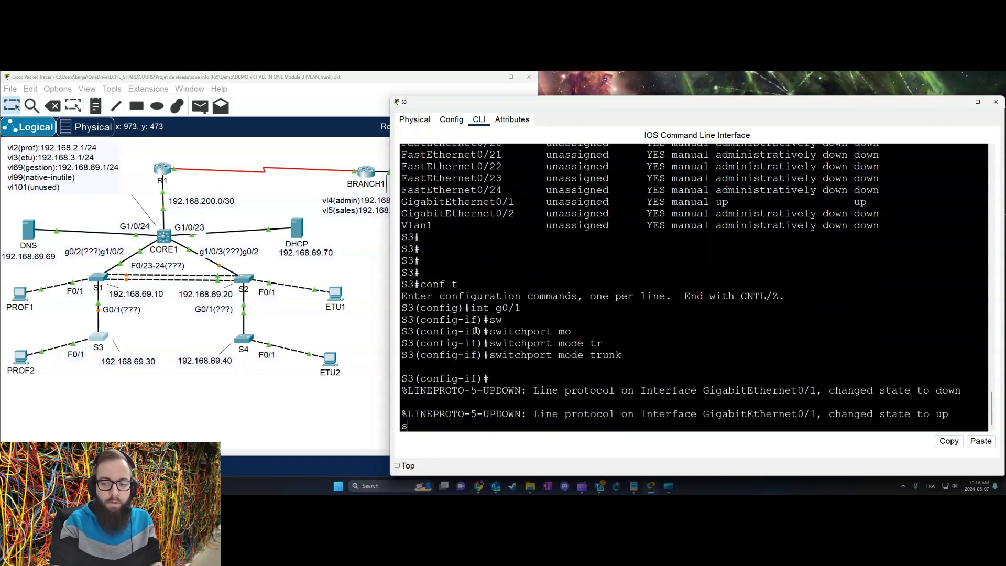
pyautogui.press('Return')
pyautogui.press('Return')
pyautogui.press('Return')
pyautogui.press('Return')
pyautogui.write('sw')
pyautogui.press('Tab')
pyautogui.write('tr')
pyautogui.press('Tab')
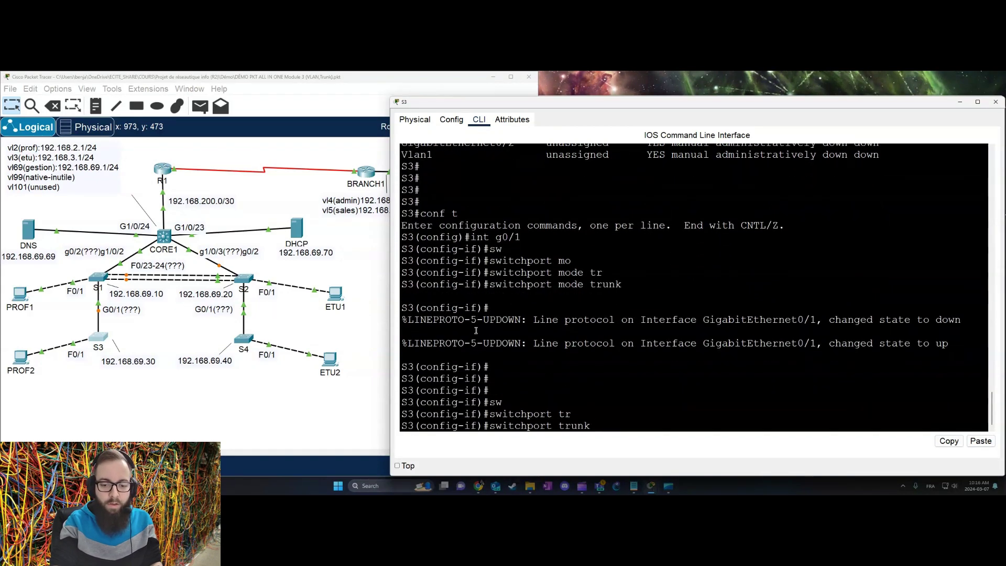
pyautogui.write('all')
pyautogui.press('Tab')
pyautogui.write('vl')
pyautogui.press('Tab')
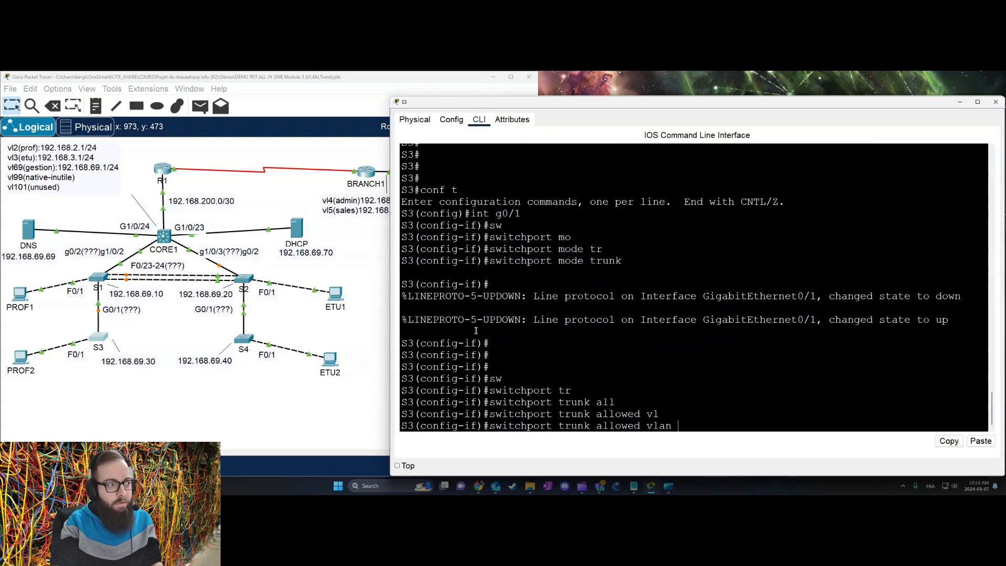
pyautogui.write('2.')
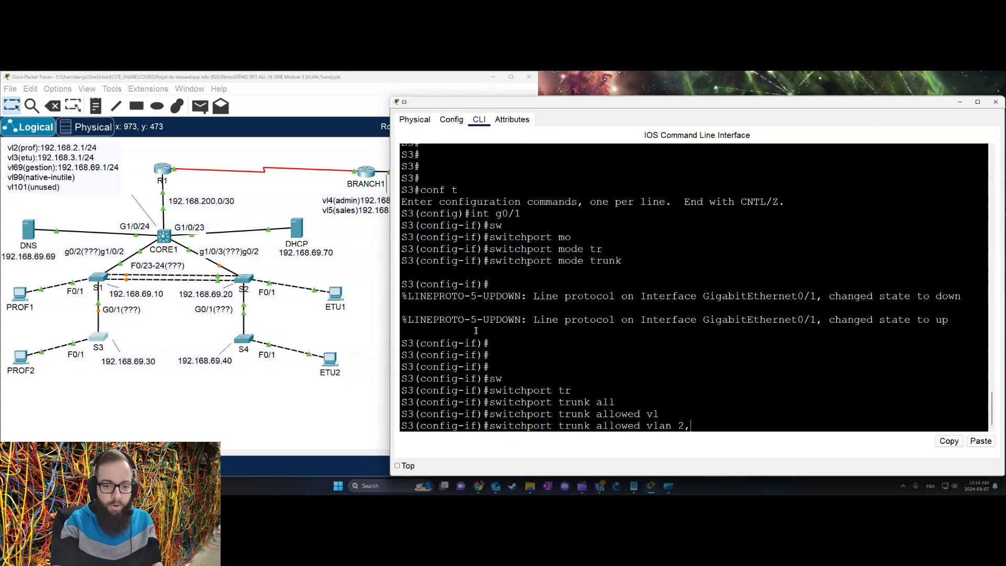
pyautogui.write('69,99')
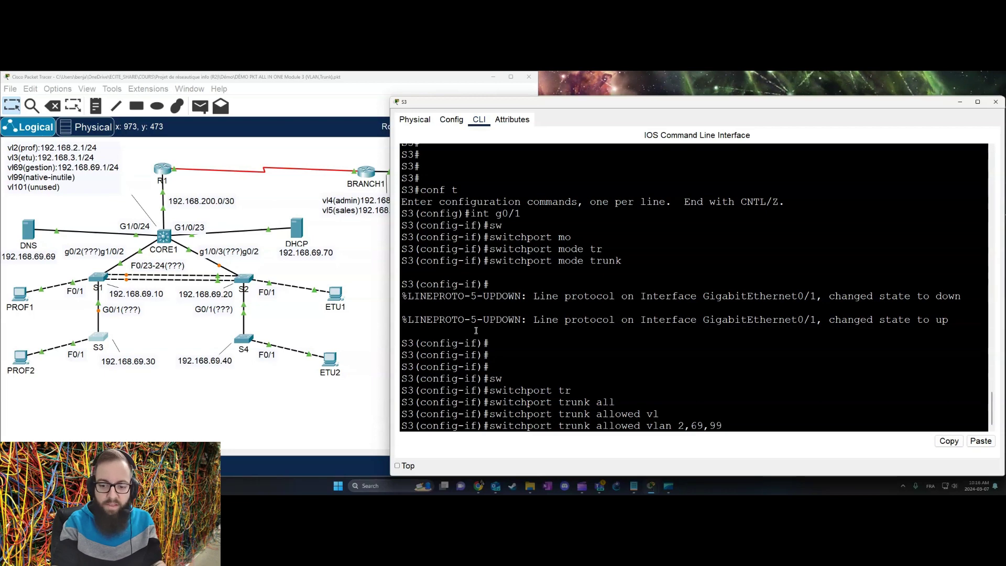
pyautogui.press('Return')
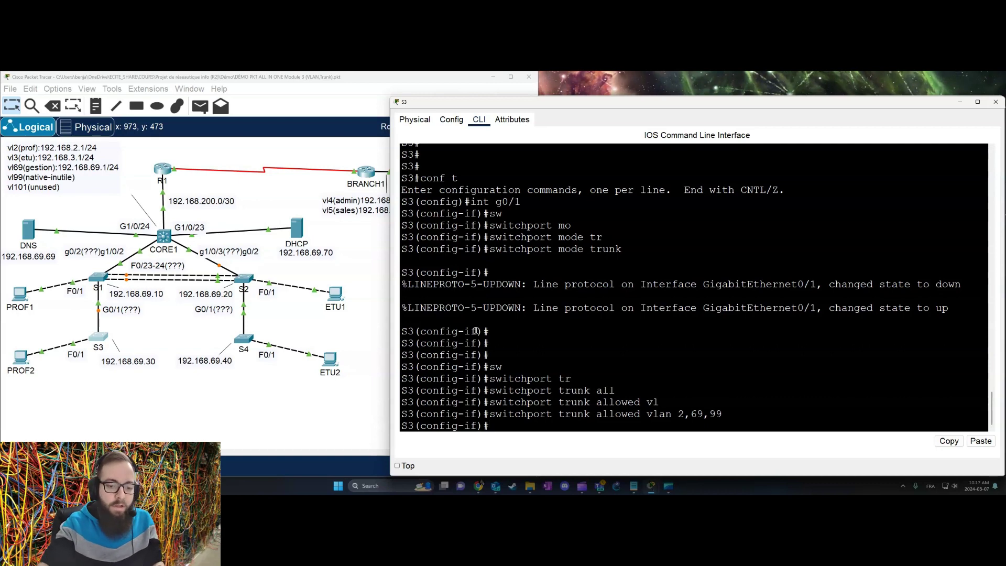
# Step: Set the trunk's native VLAN to 99, noting the native VLAN mismatch warning, then switch to S1
pyautogui.write('sw')
pyautogui.press('Tab')
pyautogui.write('tr')
pyautogui.press('Tab')
pyautogui.write('na')
pyautogui.press('Tab')
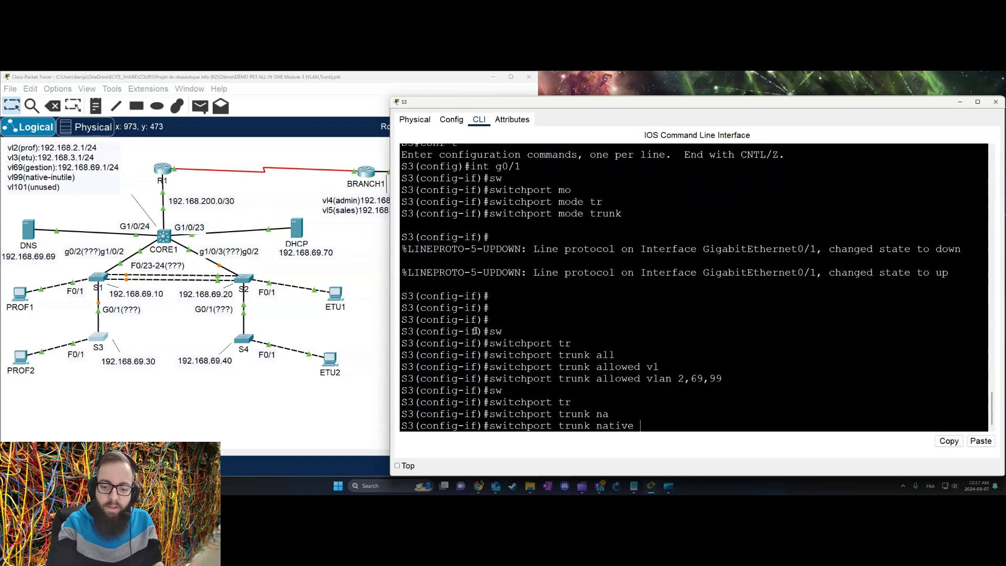
pyautogui.write('vl')
pyautogui.press('Tab')
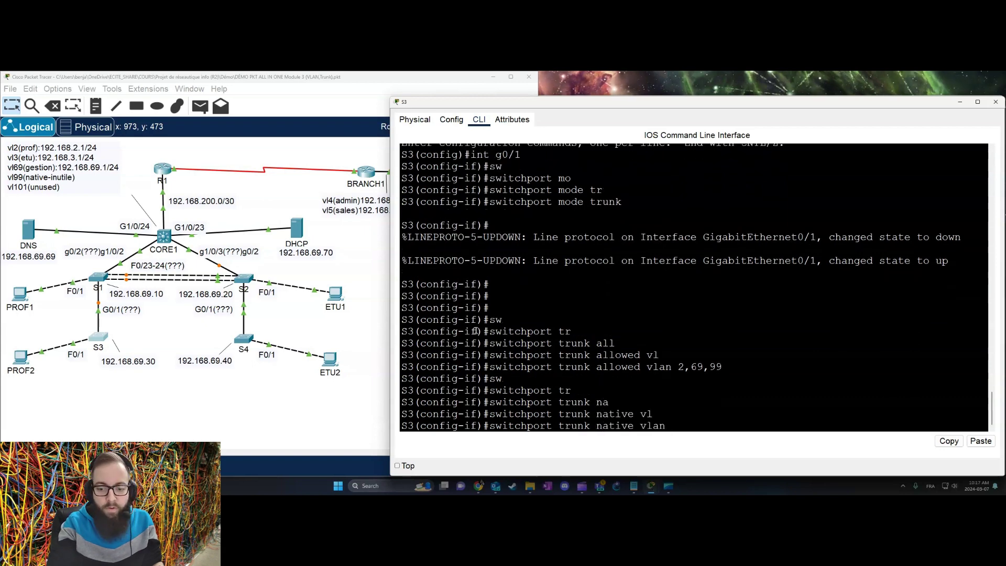
pyautogui.write('99')
pyautogui.press('Return')
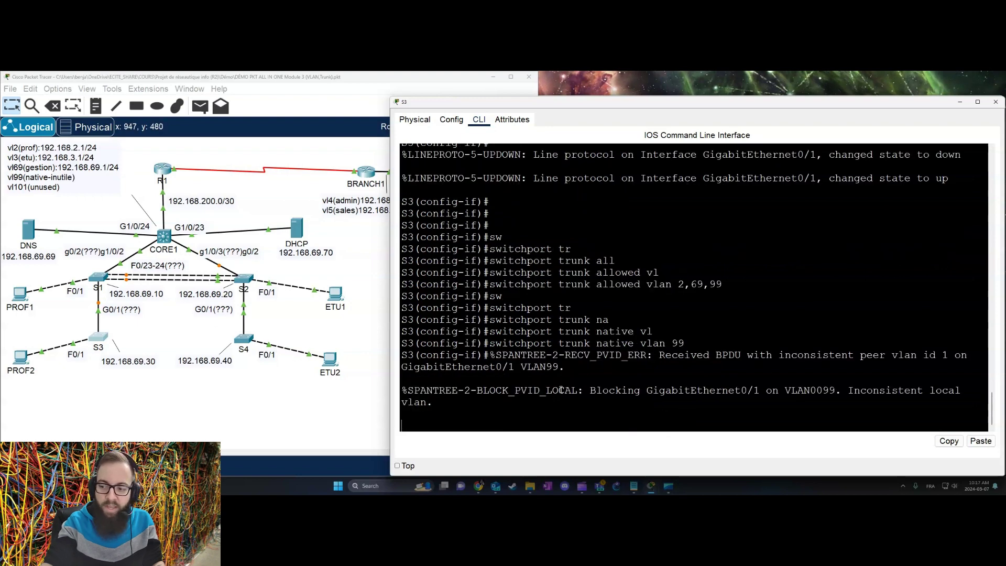
pyautogui.moveTo(429, 384); pyautogui.dragTo(898, 406)
pyautogui.click(815, 406)
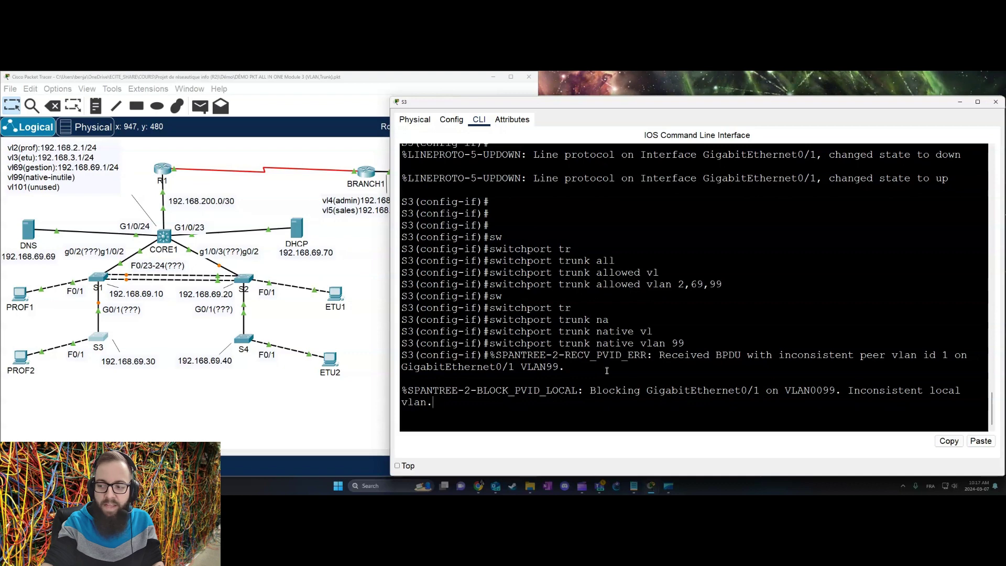
pyautogui.click(99, 277)
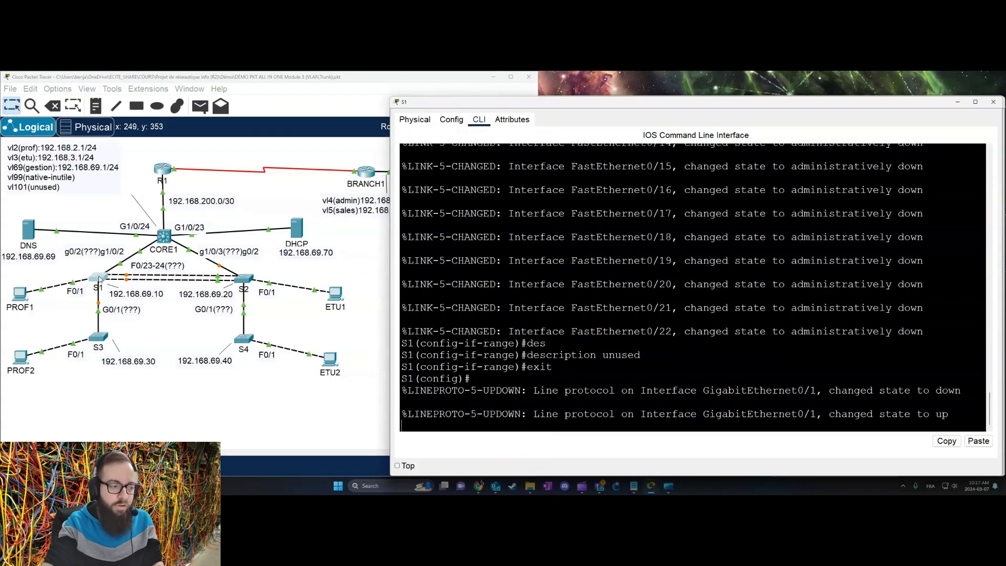
# Step: On S1, set interface G0/1 to switchport mode trunk
pyautogui.press('Return')
pyautogui.press('Return')
pyautogui.press('Return')
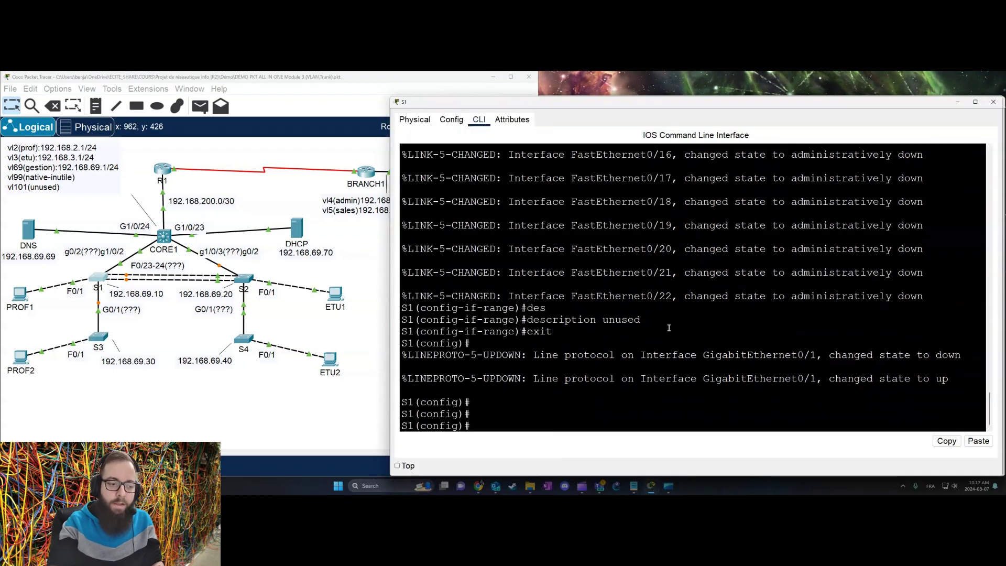
pyautogui.write('int g0/1')
pyautogui.press('Return')
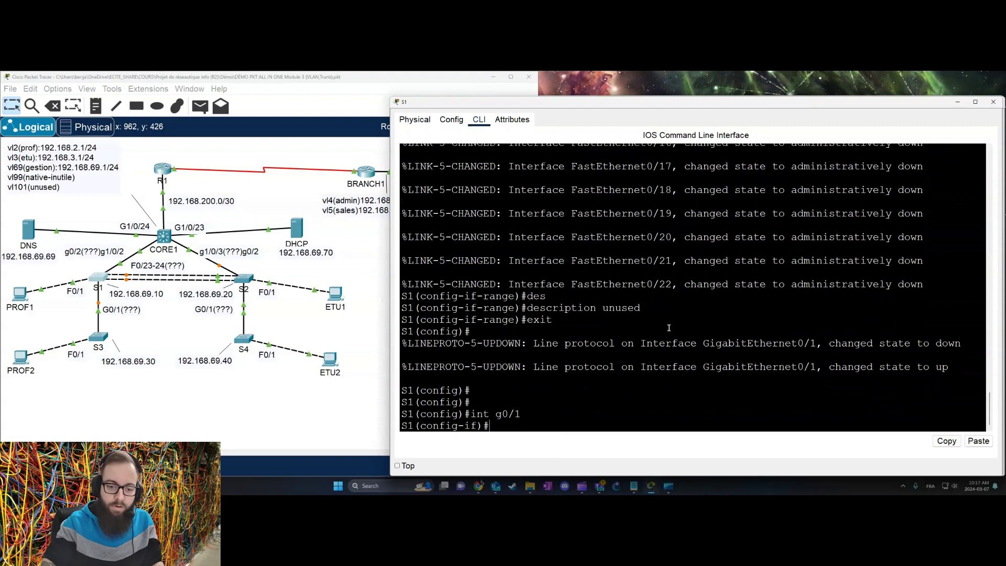
pyautogui.write('sw')
pyautogui.press('Tab')
pyautogui.write('mo')
pyautogui.press('Tab')
pyautogui.write('tre')
pyautogui.press('Tab')
pyautogui.press('BackSpace')
pyautogui.press('Tab')
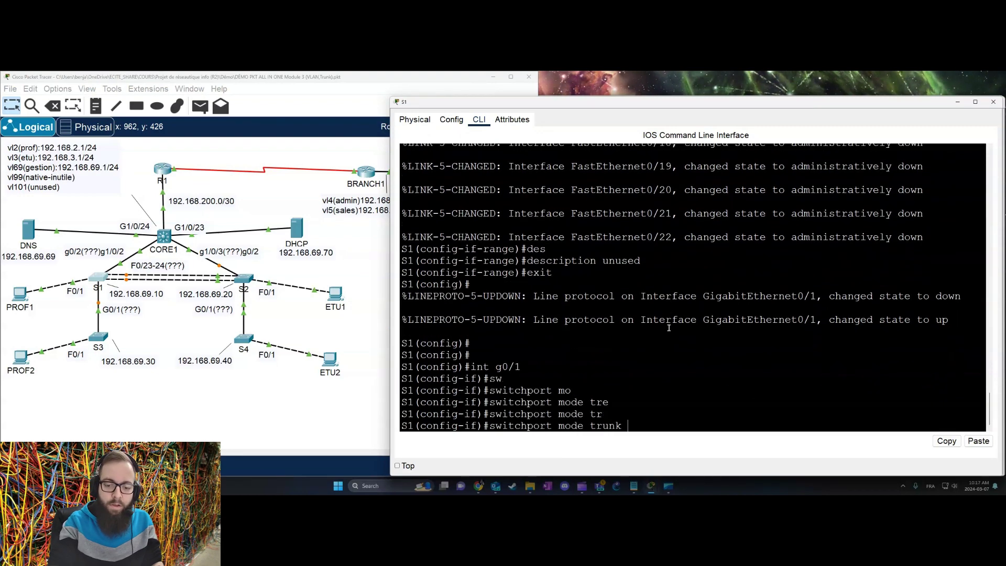
pyautogui.press('Return')
# Step: Allow only VLANs 2, 69 and 99 on S1's G0/1 trunk
pyautogui.write('sw')
pyautogui.press('Tab')
pyautogui.write('tr')
pyautogui.press('Tab')
pyautogui.write('all')
pyautogui.press('Tab')
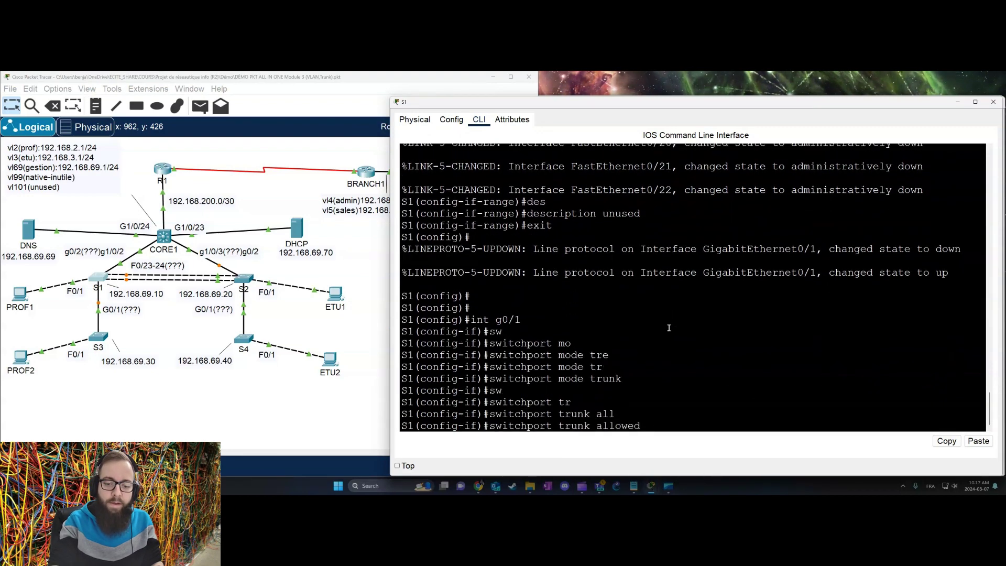
pyautogui.write('vlan')
pyautogui.press('Tab')
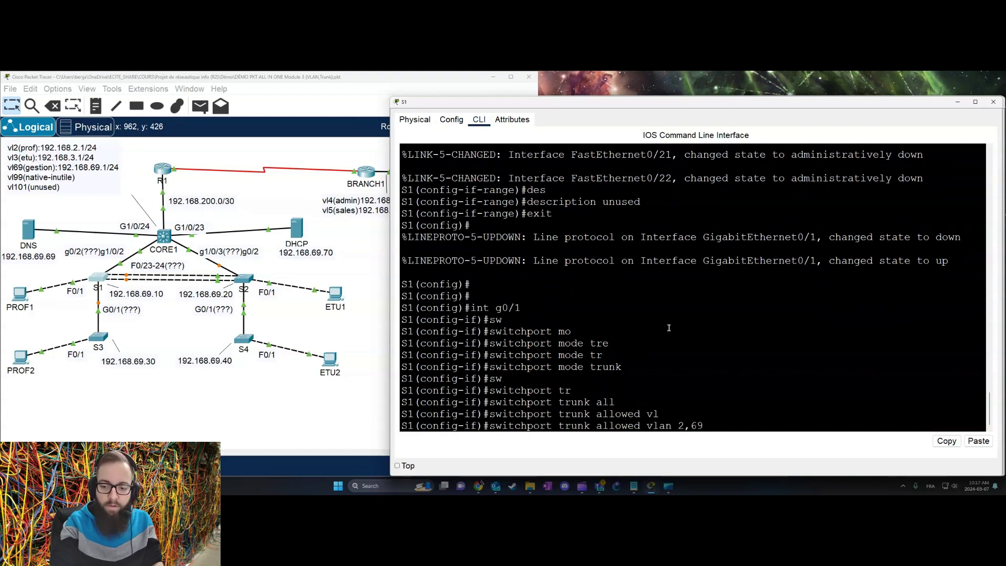
pyautogui.write('2,69,99')
pyautogui.press('Return')
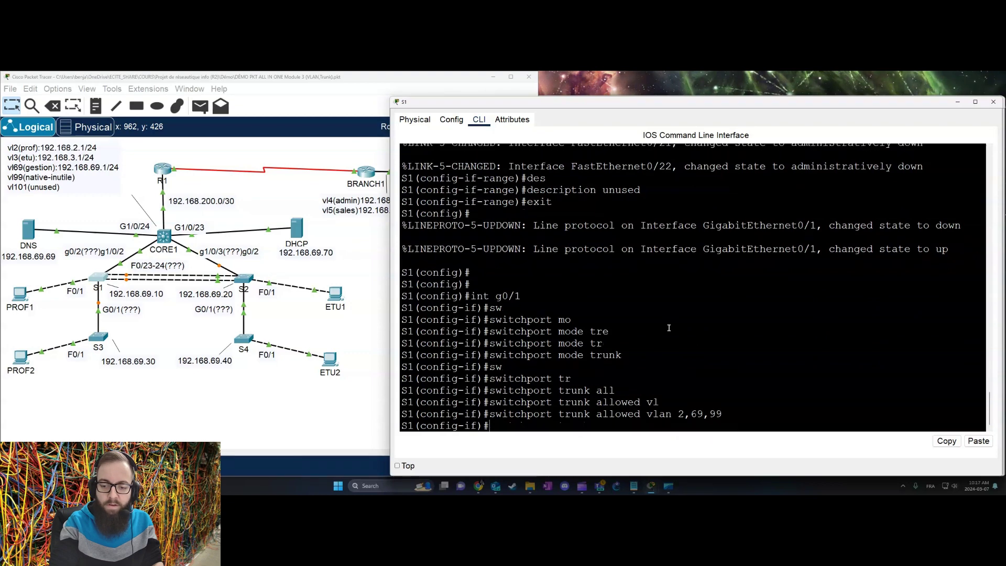
# Step: Set the G0/1 trunk's native VLAN to 99
pyautogui.write('sw')
pyautogui.press('Tab')
pyautogui.write('tr')
pyautogui.press('Tab')
pyautogui.write('na')
pyautogui.press('Tab')
pyautogui.write('vl')
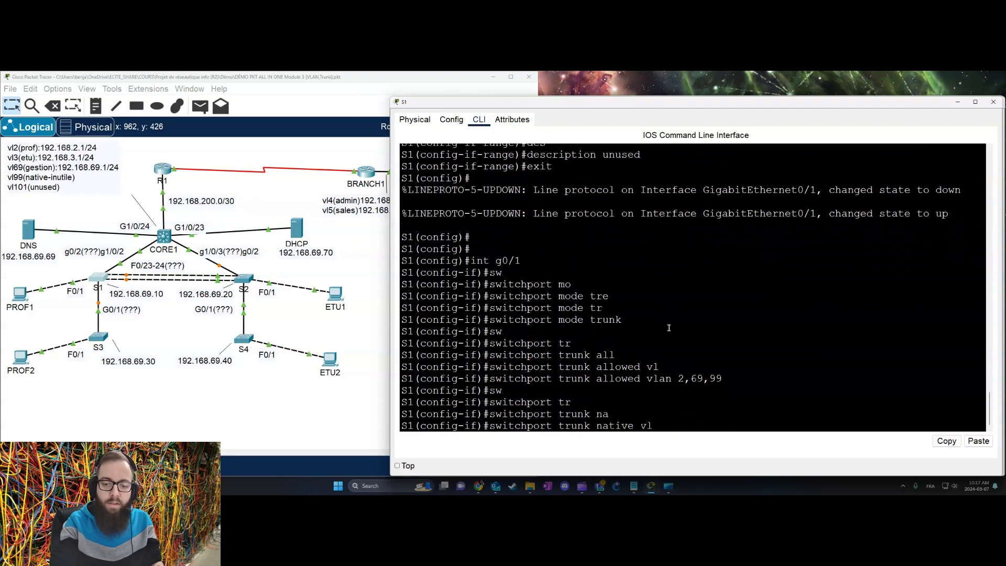
pyautogui.press('Tab')
pyautogui.write('99')
pyautogui.press('Return')
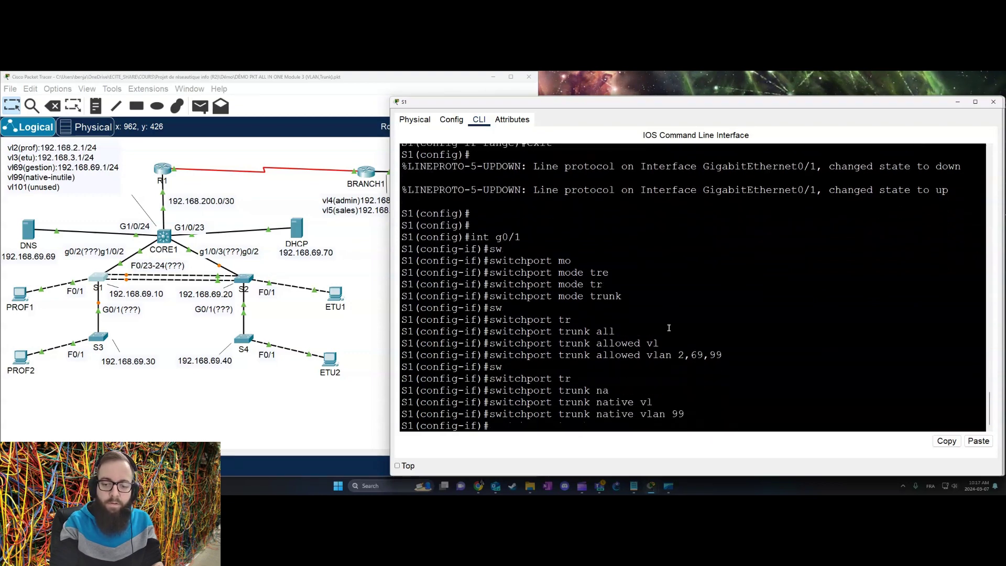
# Step: Disable trunk negotiation on G0/1 and give it the description trunks3
pyautogui.write('sw')
pyautogui.press('Tab')
pyautogui.write('non')
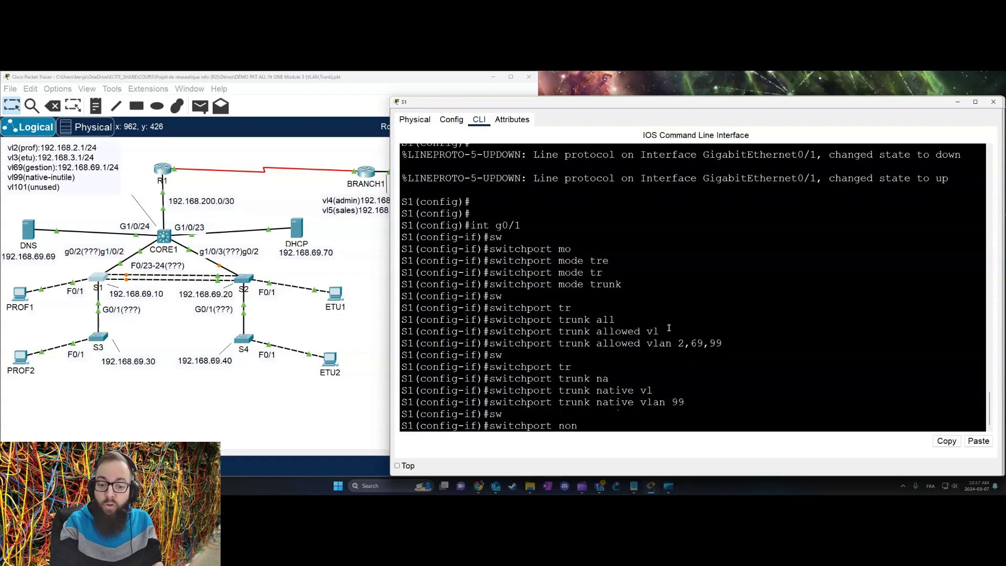
pyautogui.press('Tab')
pyautogui.press('Return')
pyautogui.write('des')
pyautogui.press('Tab')
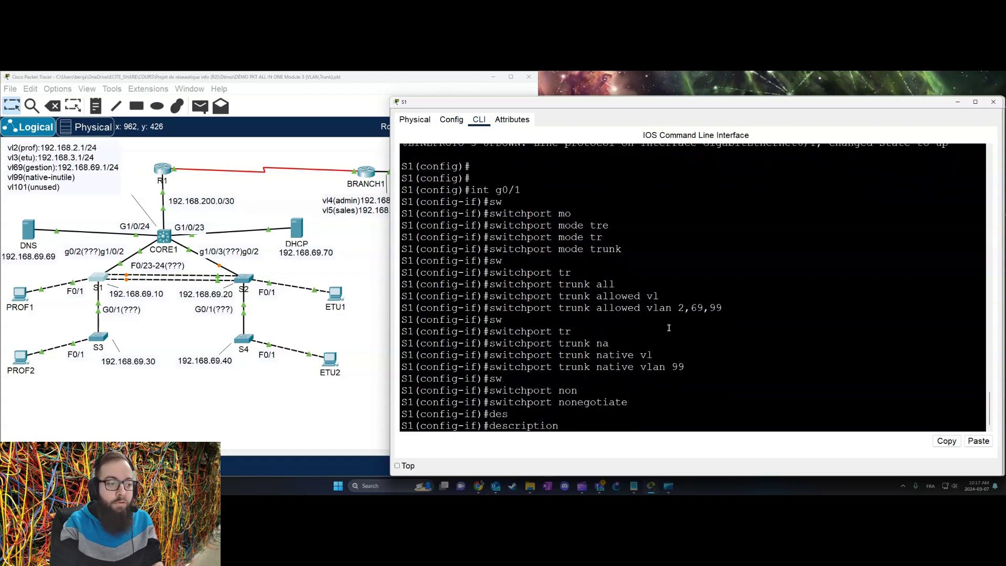
pyautogui.write('trunks')
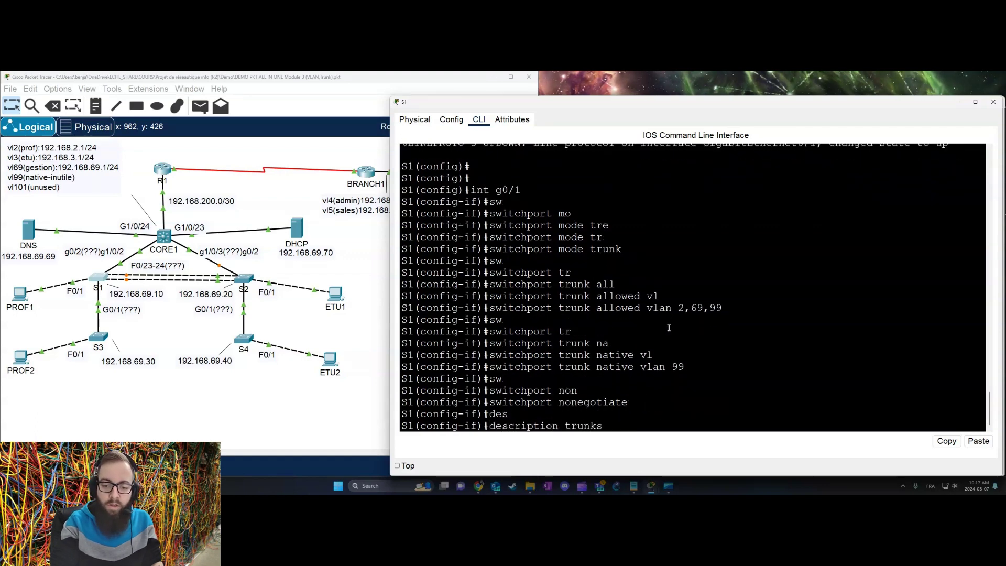
pyautogui.write('3')
pyautogui.press('Return')
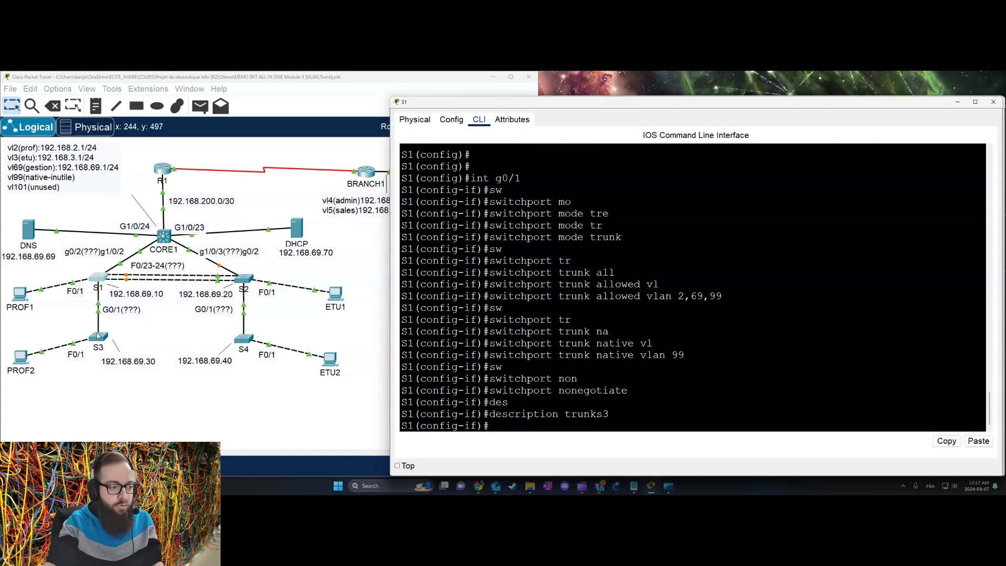
pyautogui.click(97, 335)
# Step: On S3's G0/1, apply switchport nonegotiate and the description trunks1
pyautogui.press('Return')
pyautogui.press('Return')
pyautogui.press('Return')
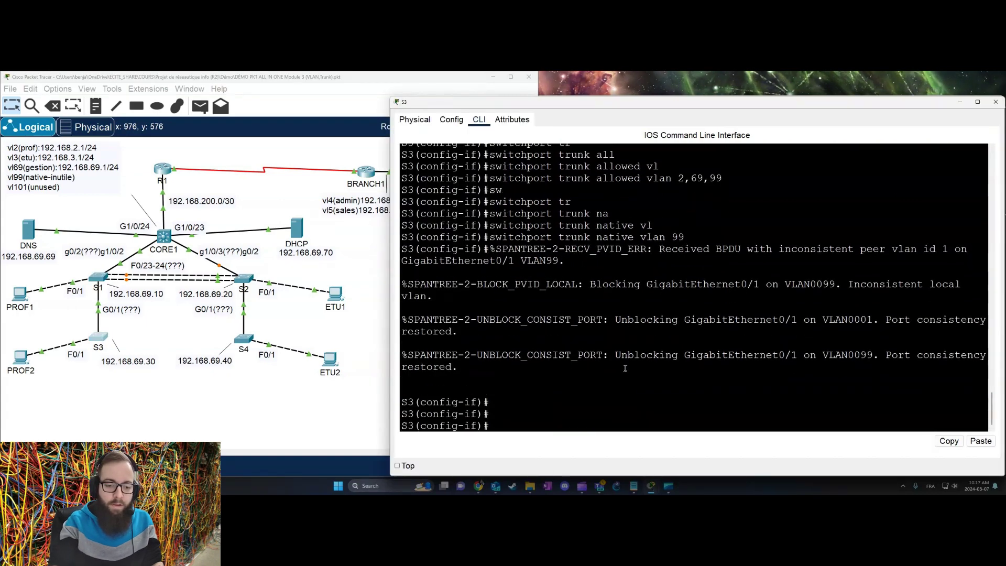
pyautogui.write('sw')
pyautogui.press('Tab')
pyautogui.write('non')
pyautogui.press('Tab')
pyautogui.press('Return')
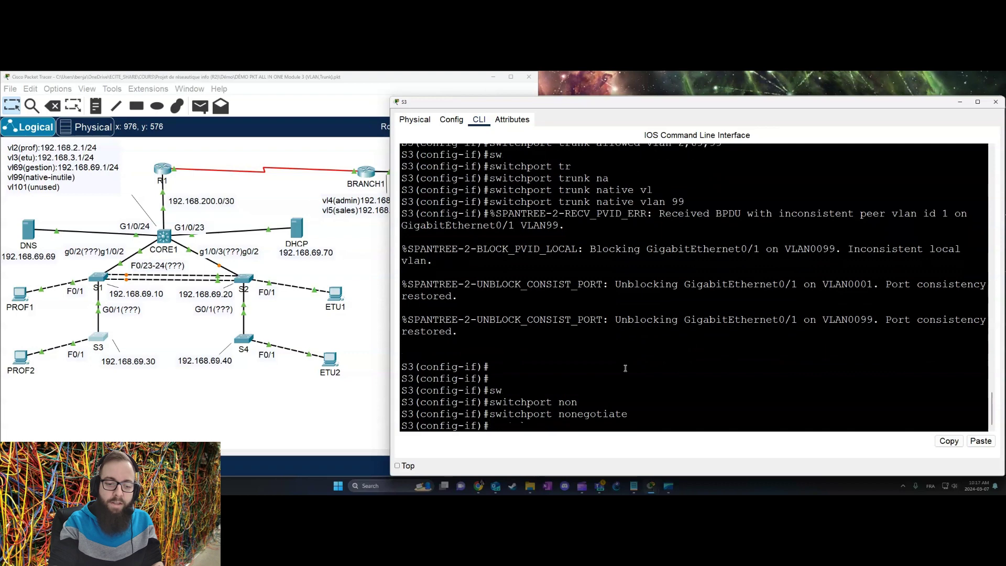
pyautogui.write('des')
pyautogui.press('Tab')
pyautogui.write('trun')
pyautogui.press('Tab')
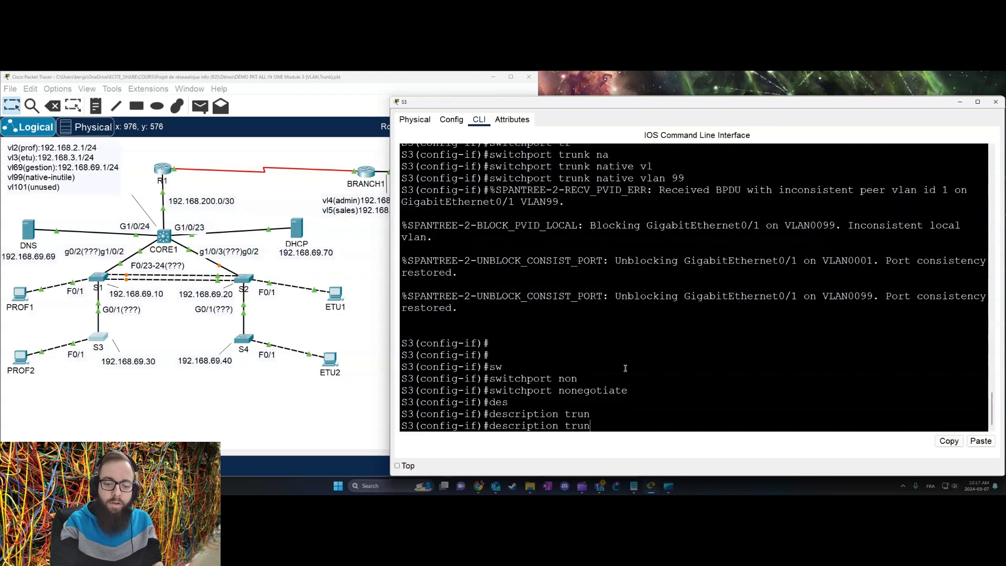
pyautogui.write('ks1')
pyautogui.press('Return')
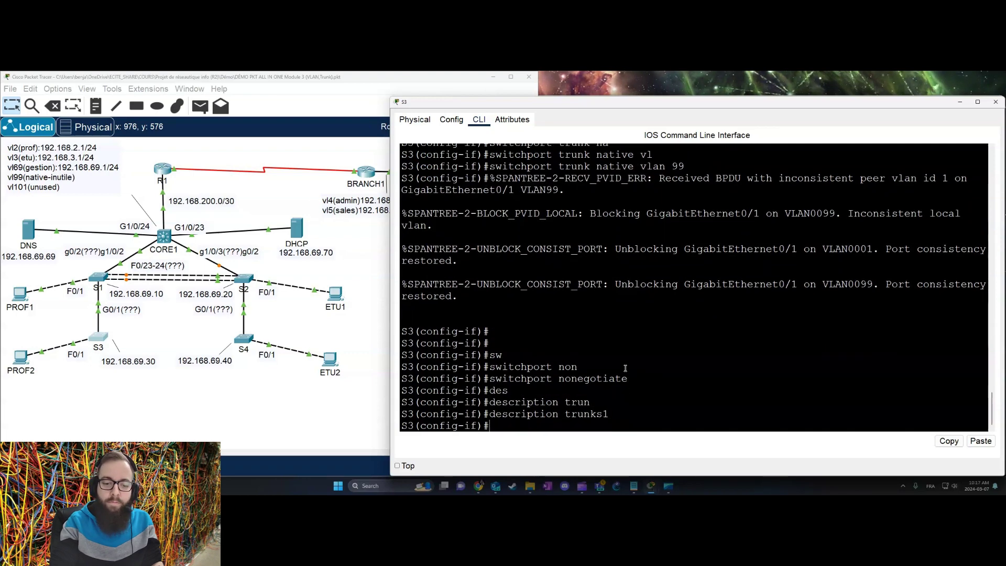
# Step: Review S3's running configuration to check G0/1's trunk settings
pyautogui.write('do sh ')
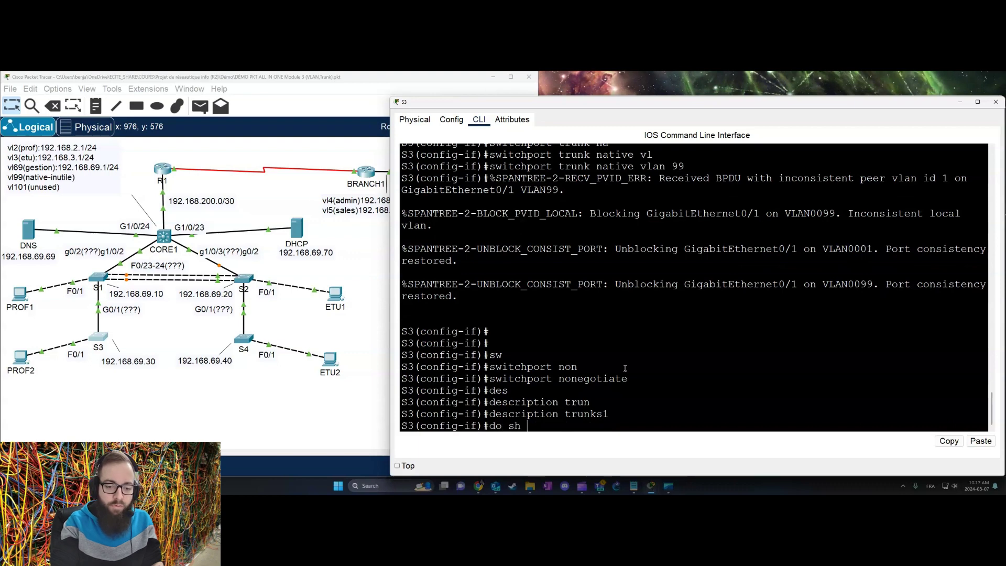
pyautogui.write('run')
pyautogui.press('Return')
pyautogui.press('space')
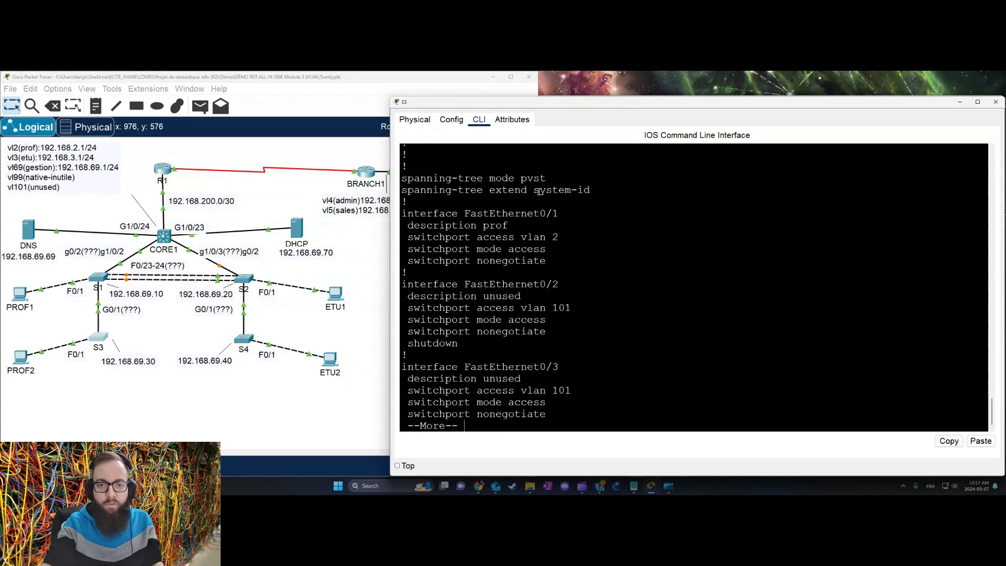
pyautogui.press('space')
pyautogui.press('space')
pyautogui.press('space')
pyautogui.press('space')
pyautogui.press('space')
pyautogui.press('space')
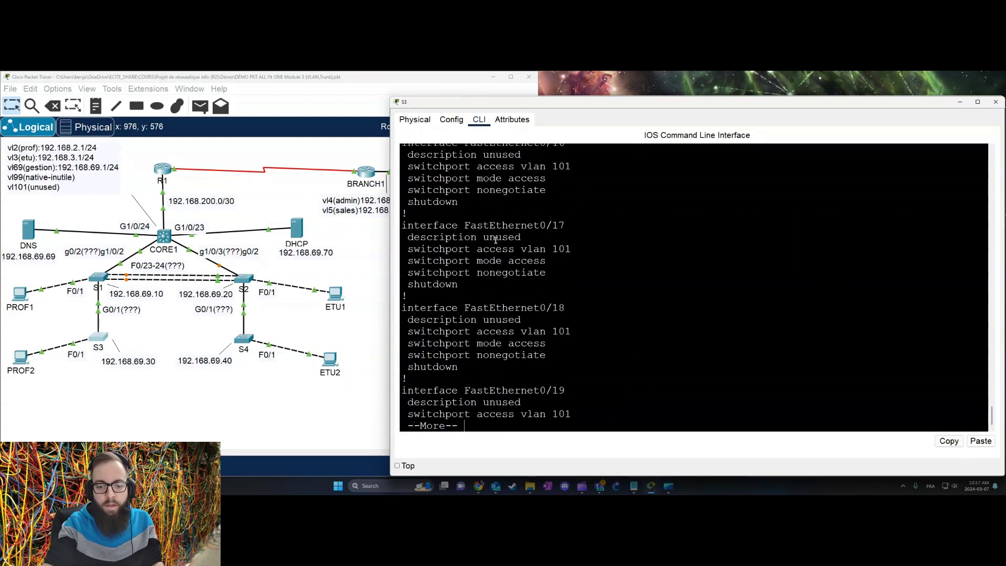
pyautogui.scroll(5, 496, 240)
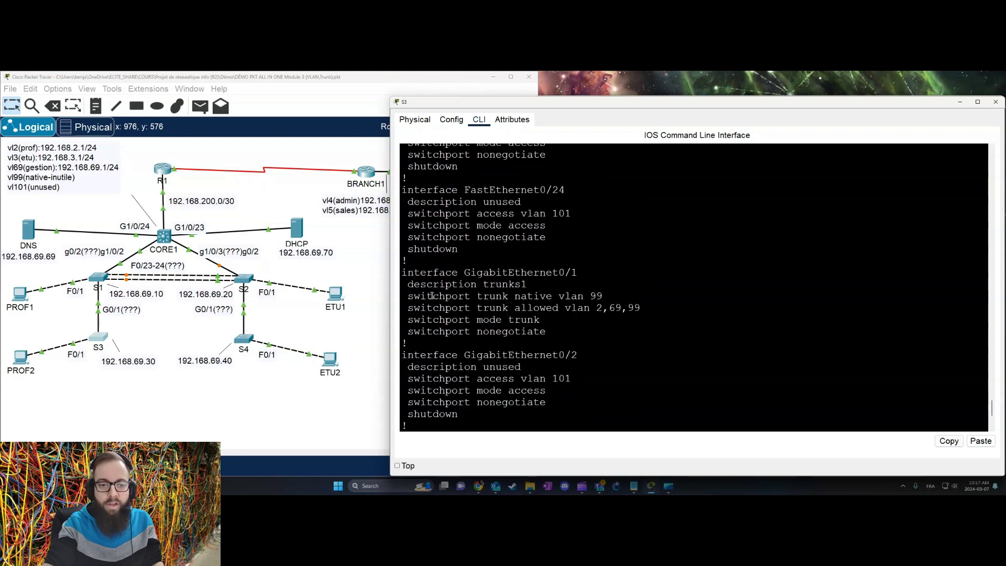
pyautogui.moveTo(413, 284); pyautogui.dragTo(624, 329)
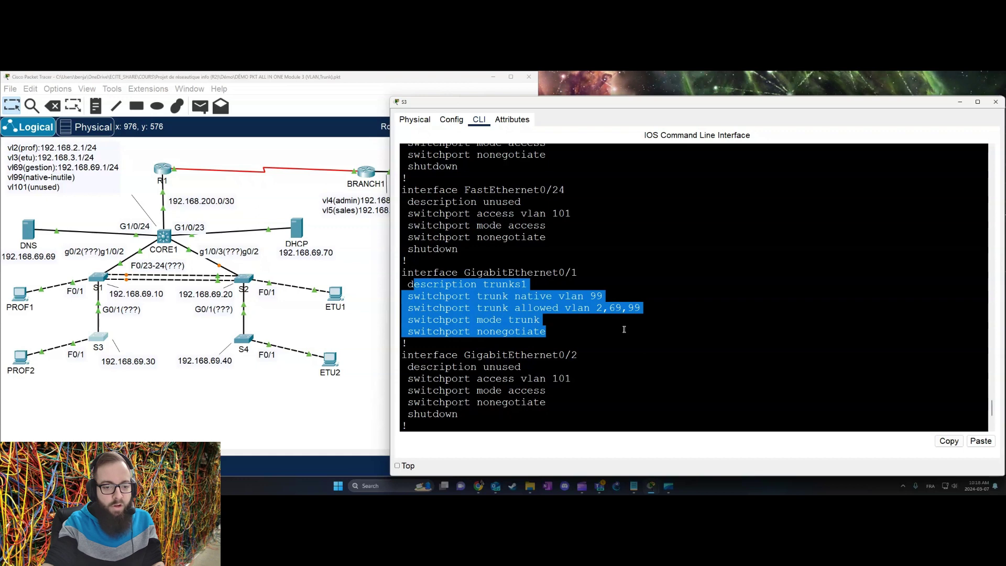
pyautogui.click(521, 300)
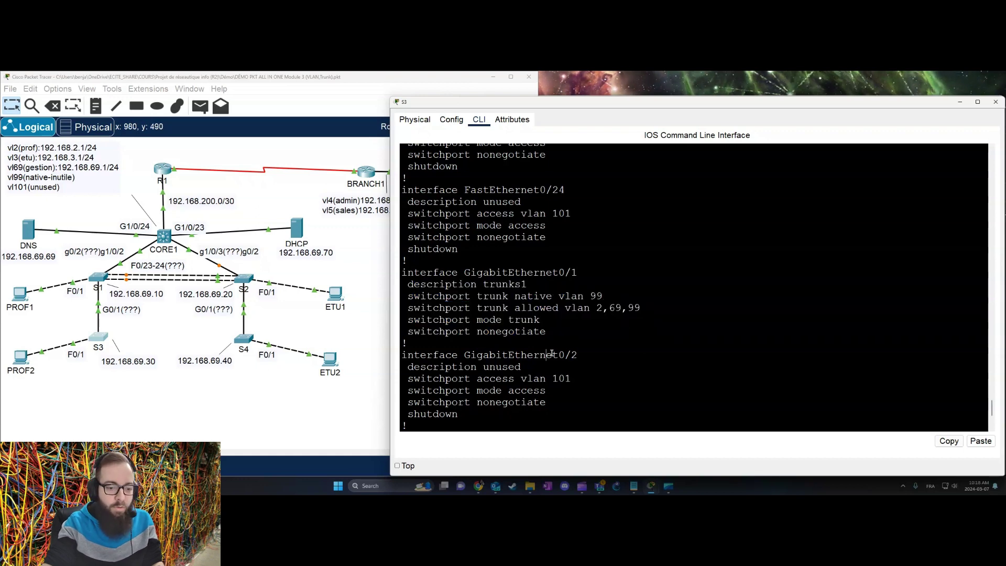
pyautogui.scroll(-5, 552, 352)
pyautogui.press('space')
# Step: Return S3 from configuration mode to privileged EXEC with end
pyautogui.write('en')
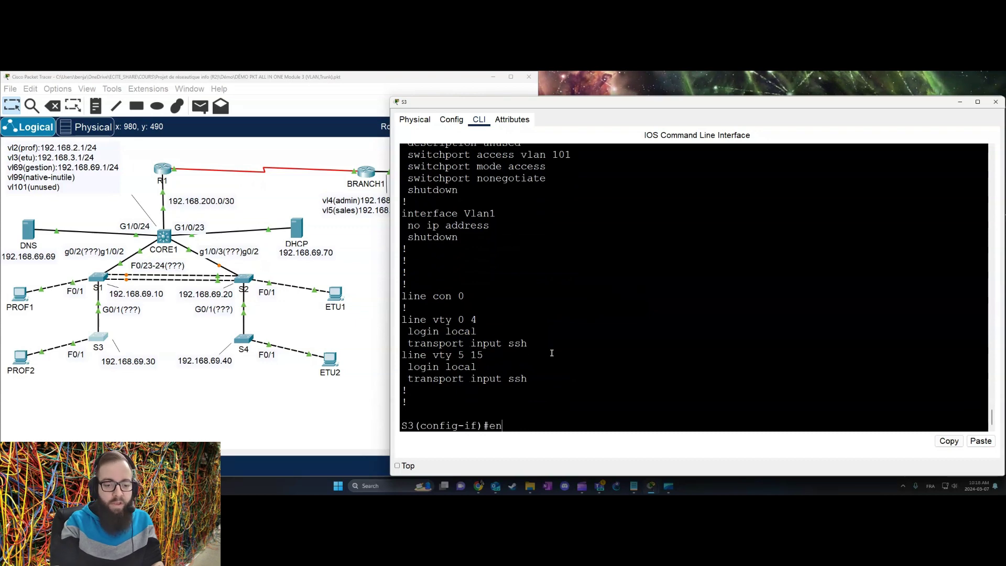
pyautogui.press('BackSpace')
pyautogui.press('BackSpace')
pyautogui.press('BackSpace')
pyautogui.write('end')
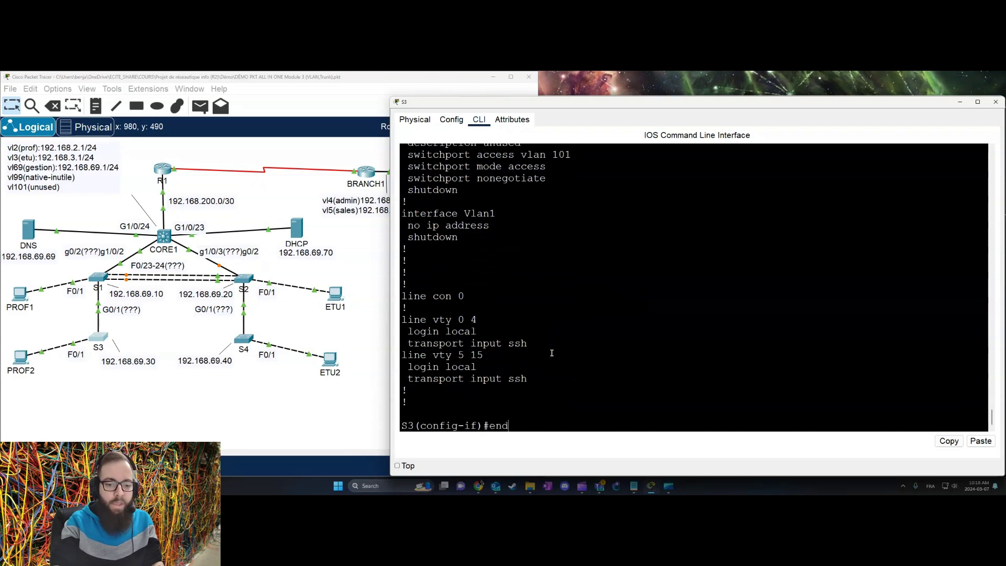
pyautogui.press('Return')
pyautogui.press('Return')
pyautogui.press('Return')
# Step: Run show interfaces trunk on S3, confirming Gig0/1 carries VLANs 2,69,99 with native 99
pyautogui.write('show int')
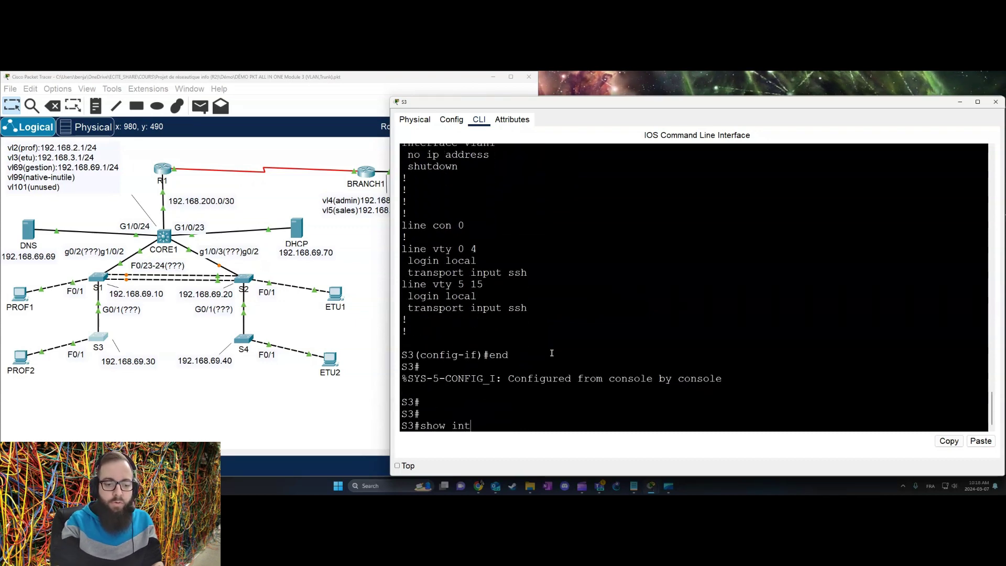
pyautogui.press('Tab')
pyautogui.write('tr')
pyautogui.press('Tab')
pyautogui.press('Return')
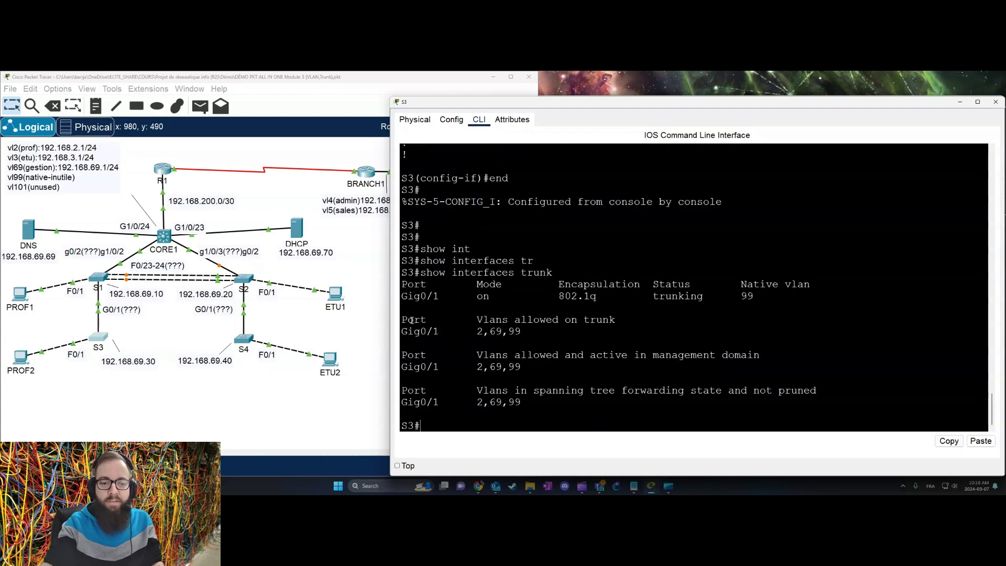
pyautogui.moveTo(414, 297); pyautogui.dragTo(838, 307)
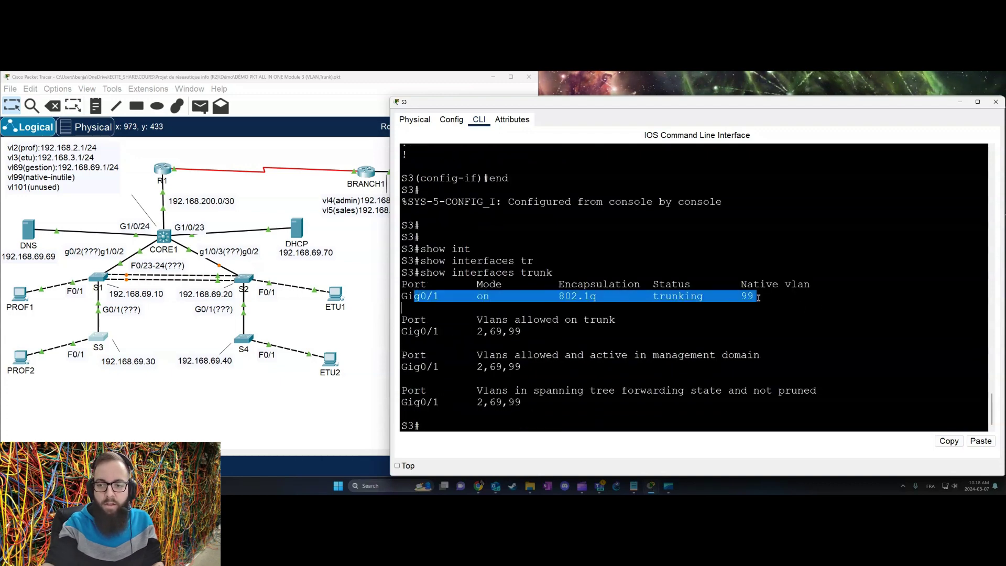
pyautogui.moveTo(439, 331); pyautogui.dragTo(662, 342)
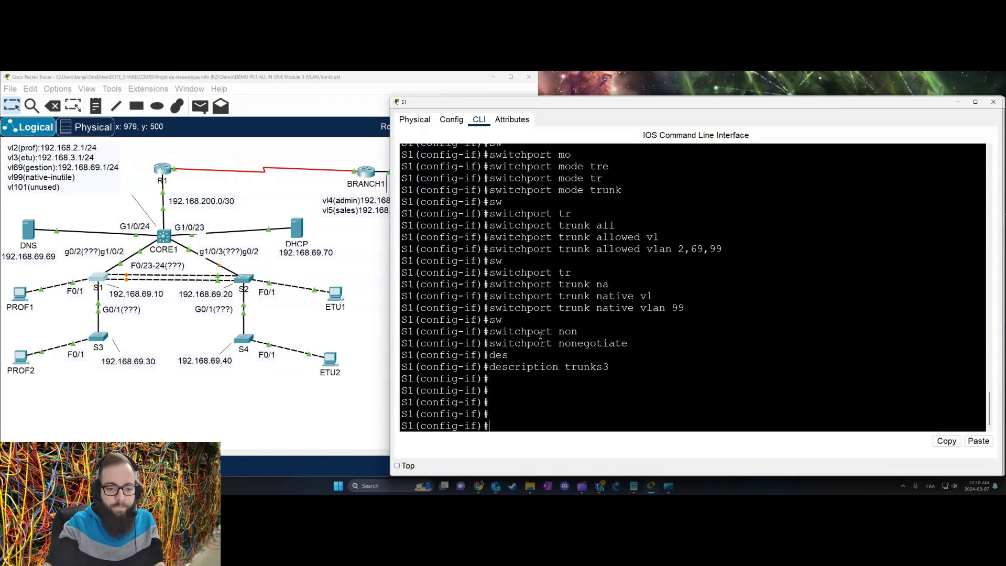
# Step: On S1, configure F0/23-24 as nonegotiating trunks allowing VLANs 2, 3, 69, 99
pyautogui.press('Return')
pyautogui.write('int rang')
pyautogui.press('Tab')
pyautogui.write('f0/23-24')
pyautogui.write('9,99 sw nonegotiate description trunks2 exit int g0/2 switchport mode tr ')
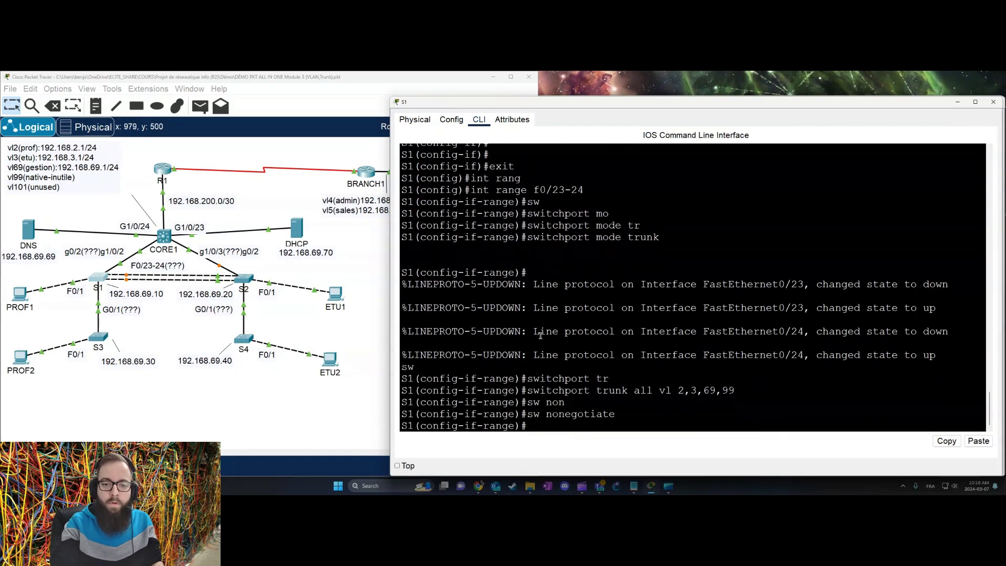
pyautogui.write('switchport tr')
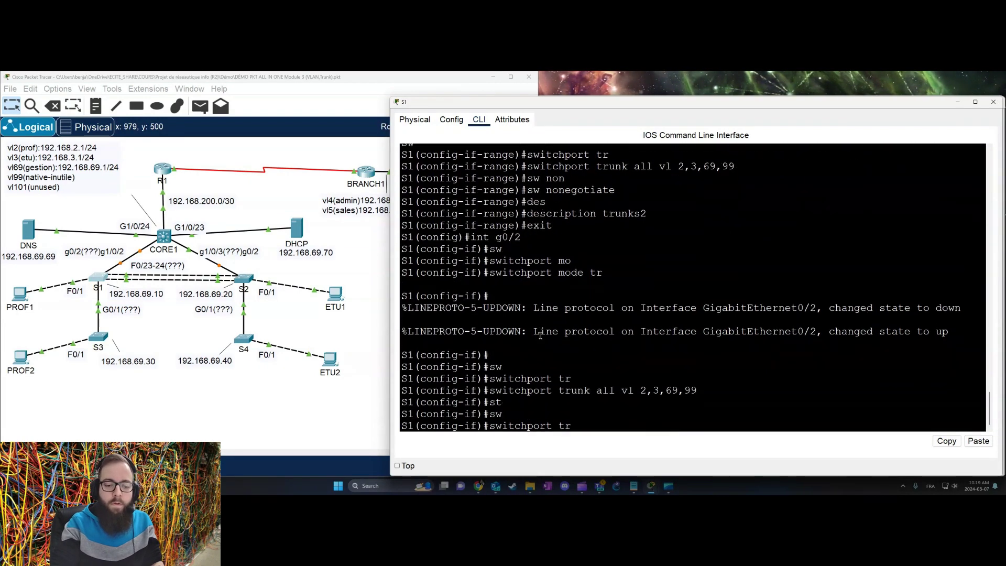
pyautogui.write('unk all vl 2,3,691,99 sw tr na vl 99 exit   int range f0/23-24 sw tr na vlan 99 exit int g0/2 switchport nonegotiate description trunkcore1 exit')
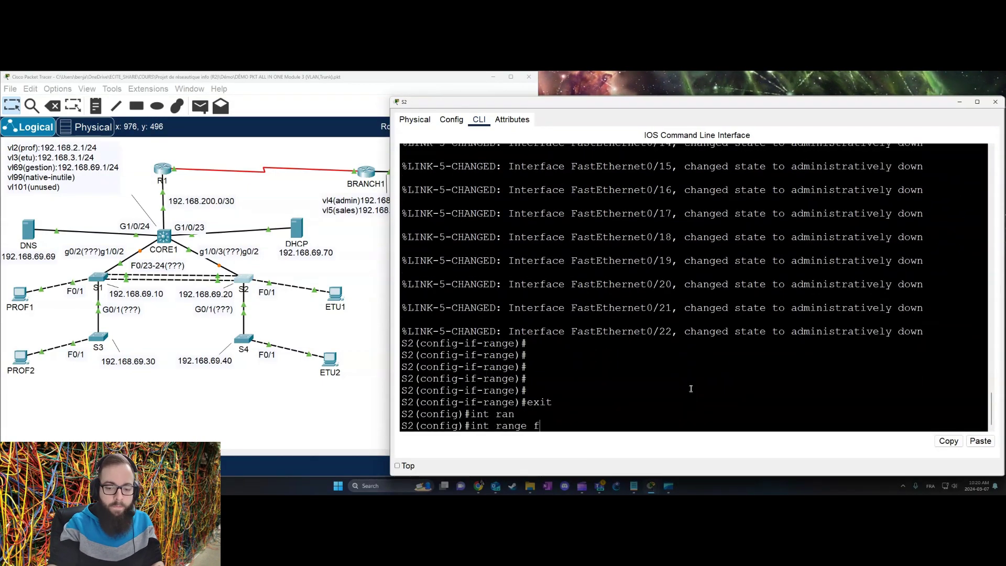
# Step: Paste trunk commands for the F0/23-24 range and for G0/1 allowing VLANs 3, 69, 99
pyautogui.write('0* int range fastEthernet 0/23-24 switchport mode trunk  switchport trunk all vlan 2,3,69,99 sw tr na vlan 99 sw nonegotiate description trunks1 exit int g0/2 switchport ')
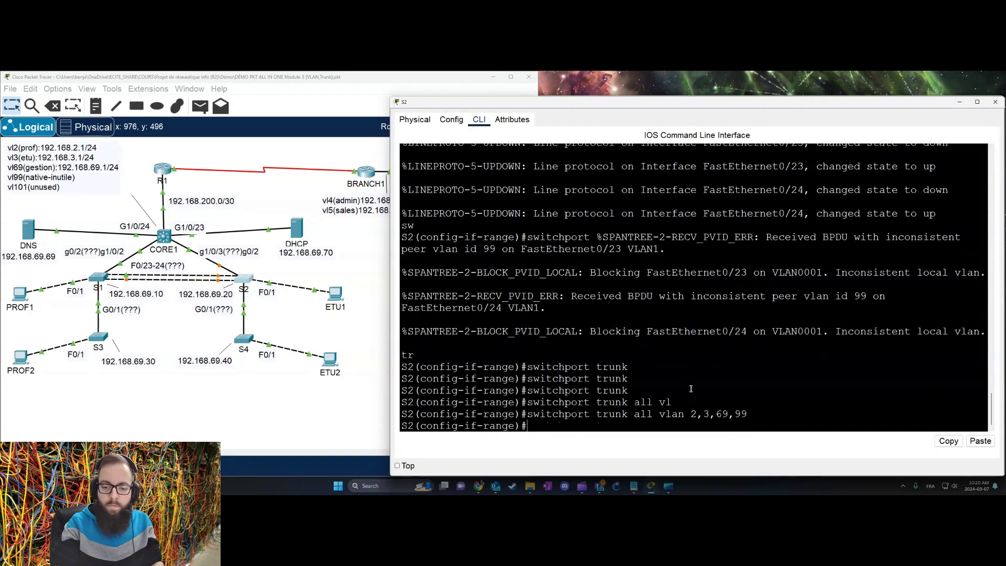
pyautogui.write('mode trunk sw tr na vl 99 sw nonegotiate description trunkcore1 exit int g0/1 sw mode trunk sw tr na vl 99 sw tr all vl 3,69,9')
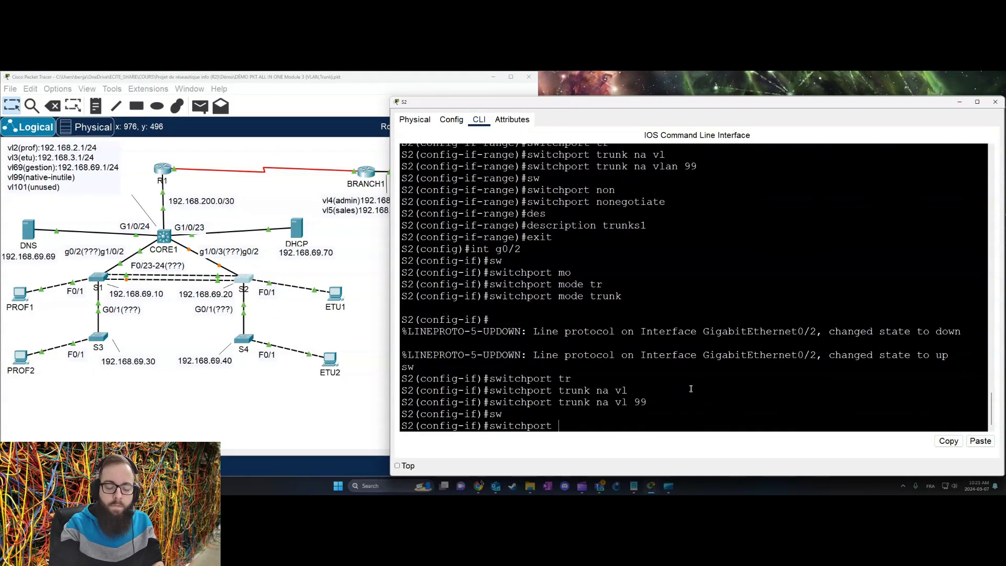
pyautogui.write('9 sw nonegotiate description trunk4 exit do sh int trunk')
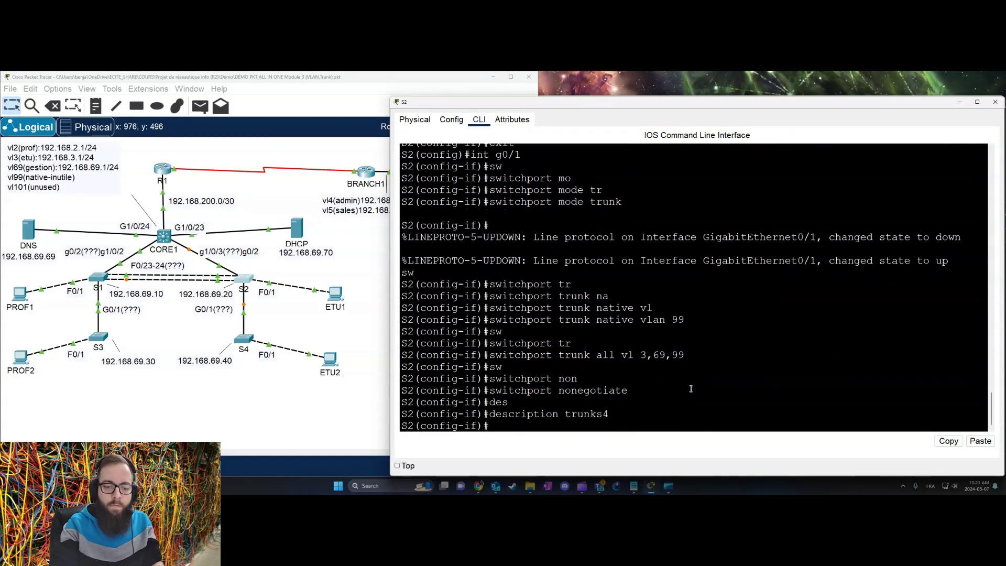
pyautogui.moveTo(471, 354); pyautogui.dragTo(537, 354)
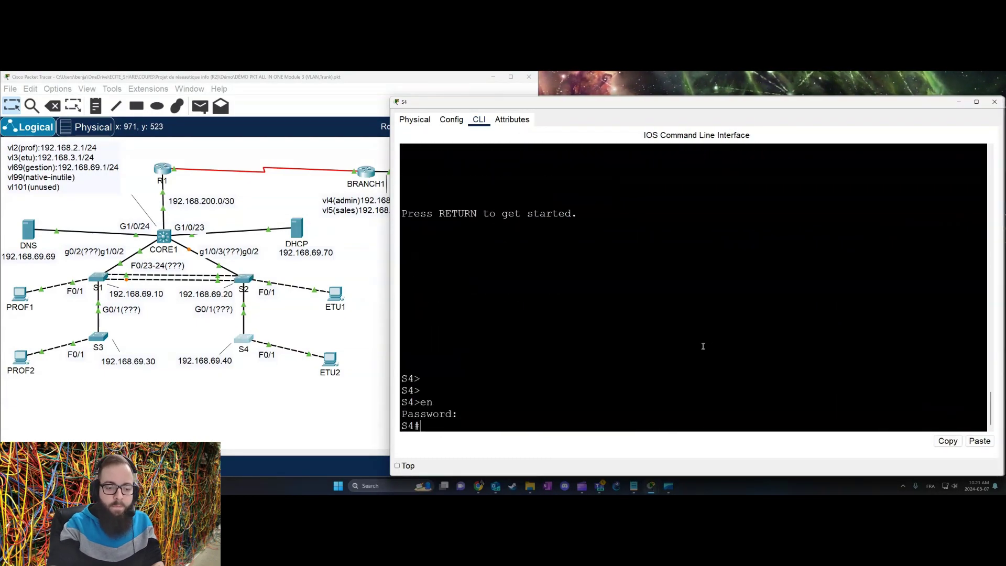
pyautogui.write('conf t int g0/1 switchport mode trunk switchport trunk allowed vlan 3,69,99 switchport trunk native vlan 99 switchport nonegotiate description trunks')
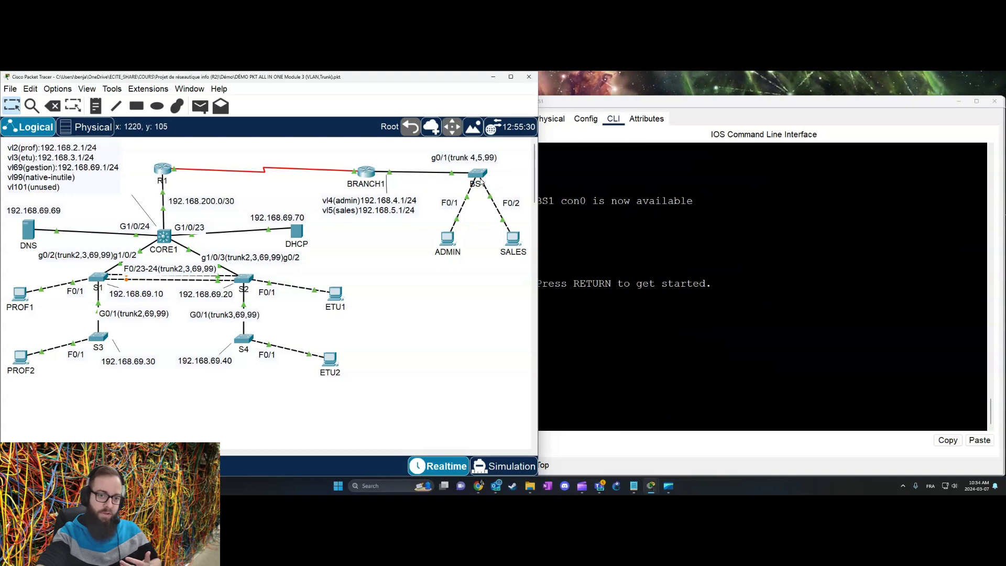
# Step: Edit the topology notes to show each uplink's trunk VLANs, such as 4, 5, 99 on BS1's g0/1
pyautogui.moveTo(365, 184)
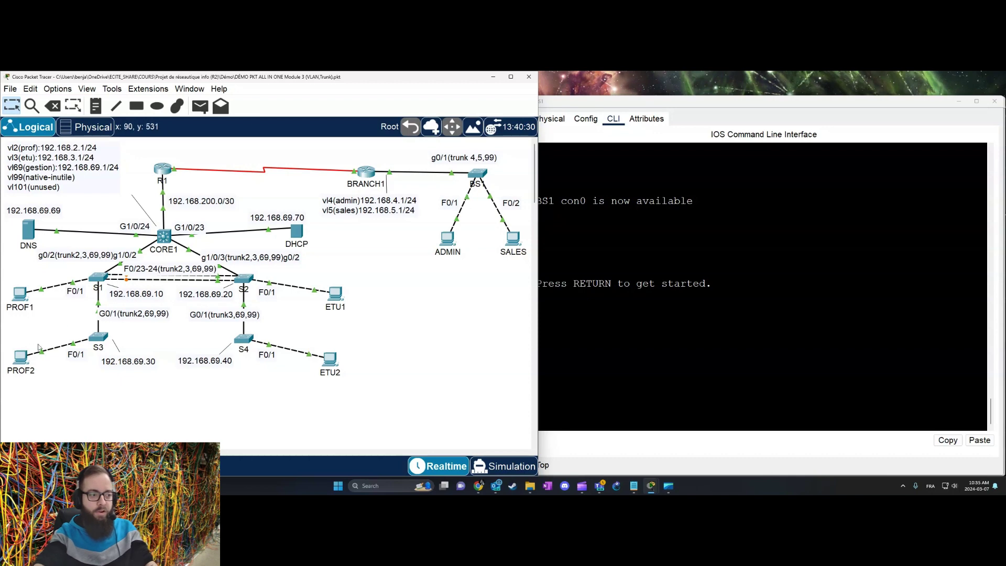
# Step: On CORE1, enter enable and conf t, then create interface Vlan69
pyautogui.click(164, 237)
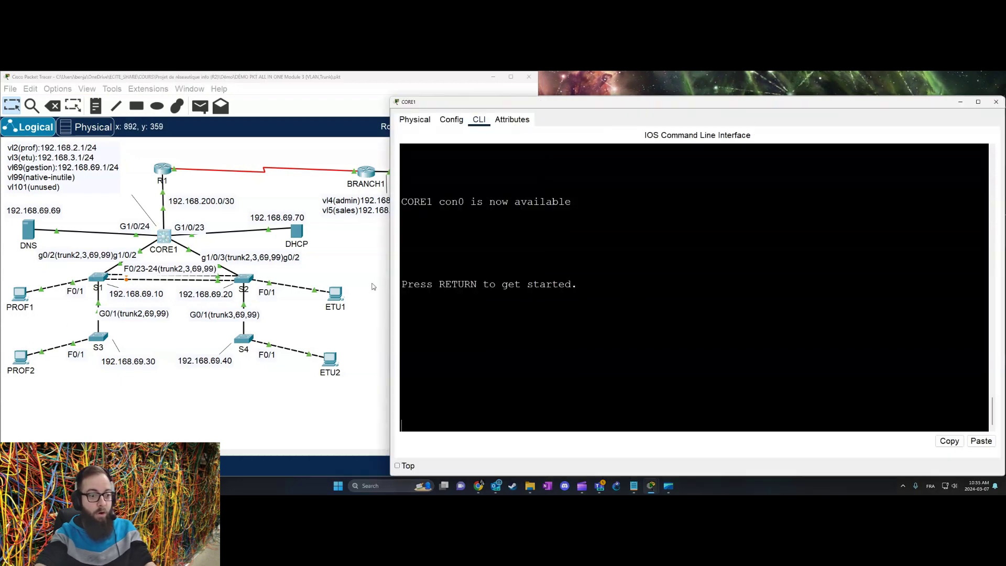
pyautogui.press('Return')
pyautogui.press('Return')
pyautogui.write('en')
pyautogui.press('Return')
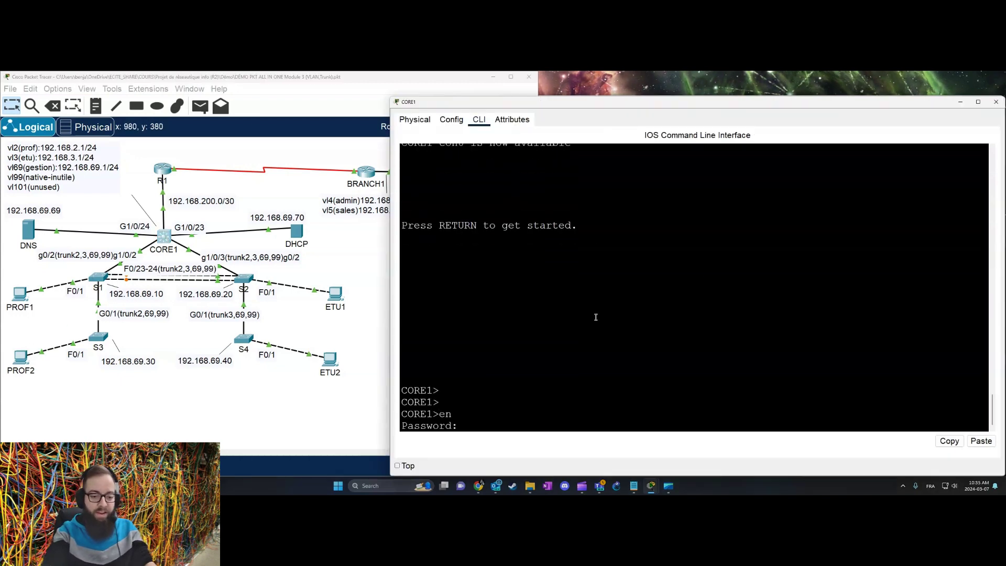
pyautogui.press('Return')
pyautogui.write('conf t')
pyautogui.press('Return')
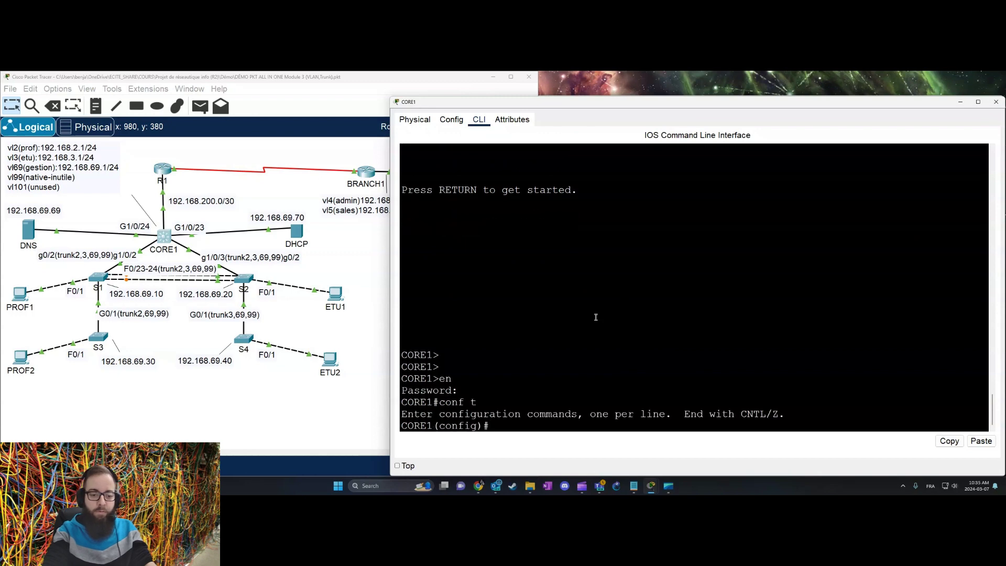
pyautogui.write('int')
pyautogui.press('Tab')
pyautogui.write('vl')
pyautogui.press('Tab')
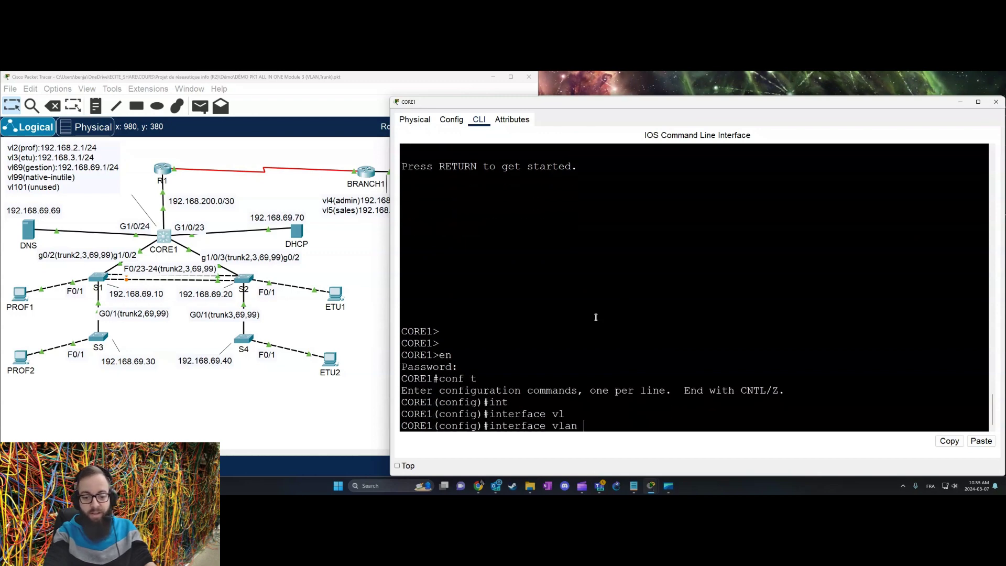
pyautogui.write('69')
pyautogui.press('Return')
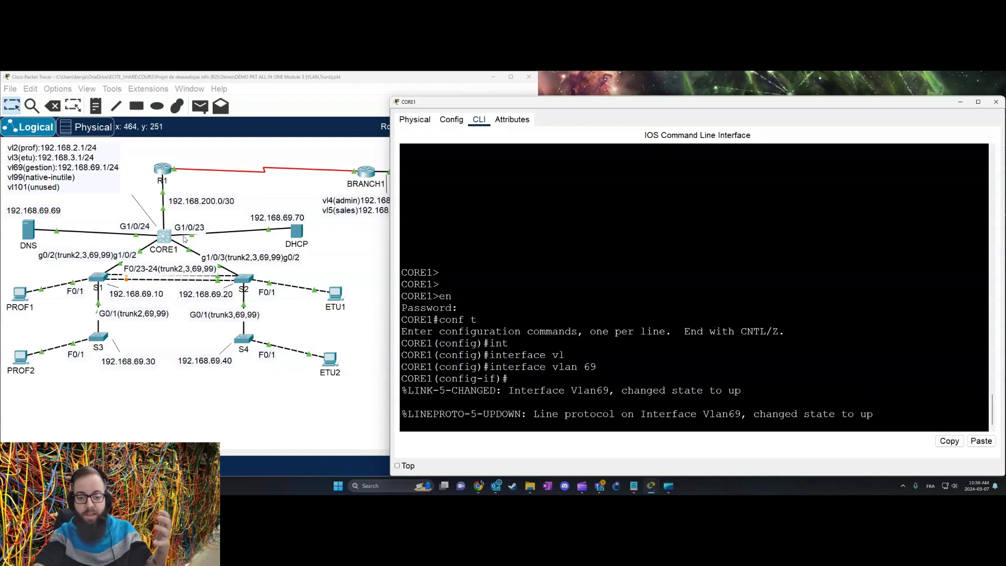
pyautogui.press('Return')
pyautogui.press('Return')
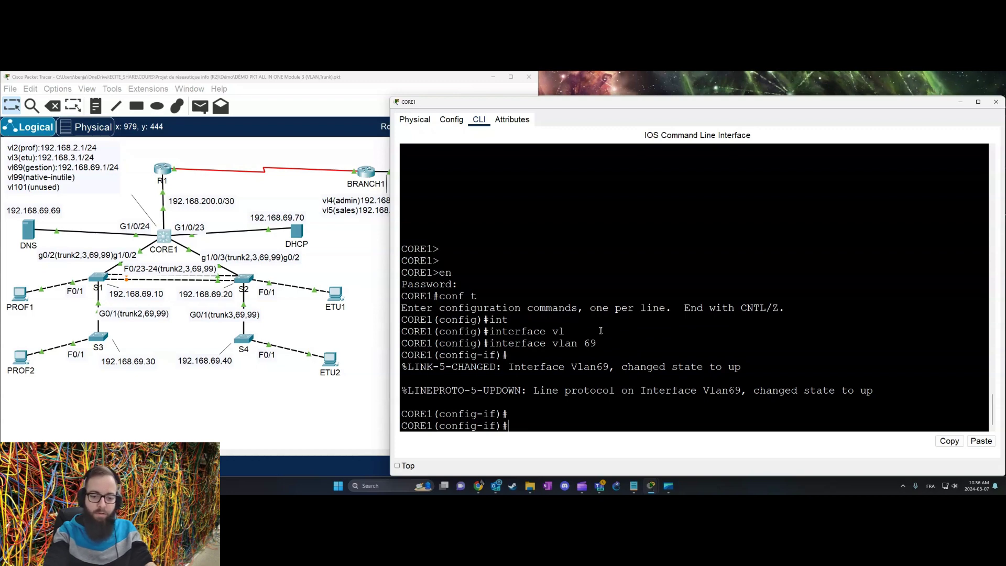
# Step: Give Vlan69 the description gestion, enable it, and address it 192.168.69.1 255.255.255.0
pyautogui.write('des')
pyautogui.press('Tab')
pyautogui.write('gestion')
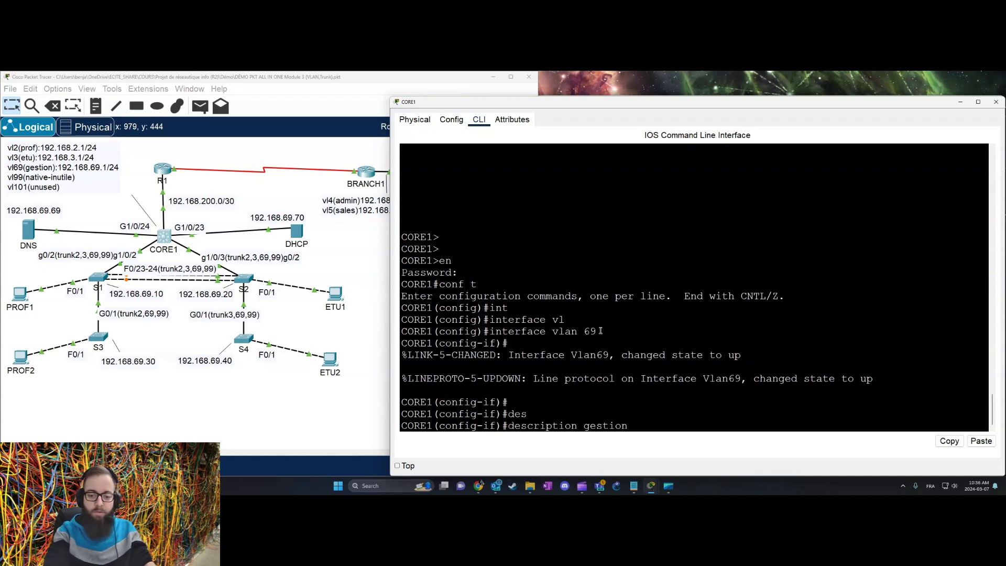
pyautogui.press('Return')
pyautogui.write('no sh')
pyautogui.press('Return')
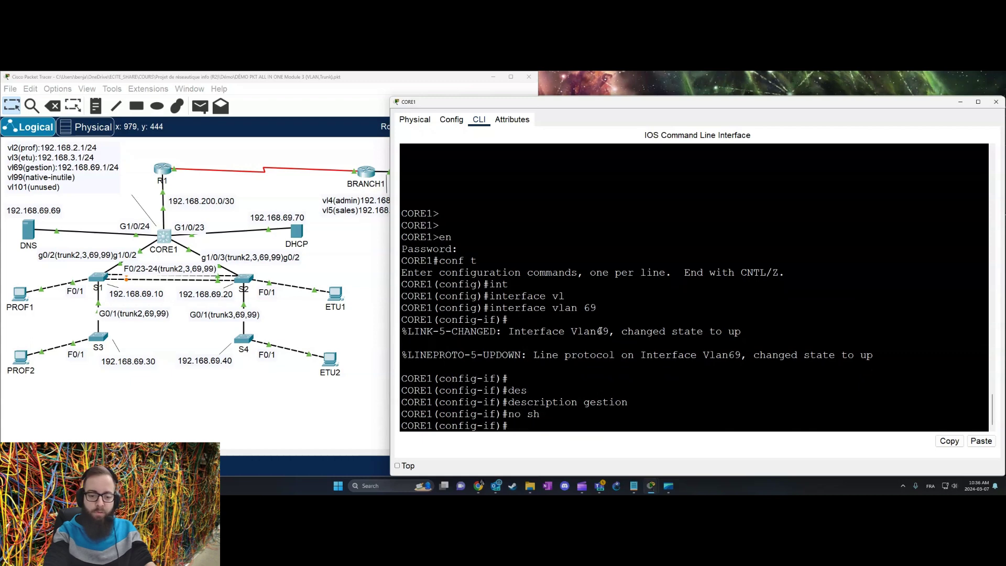
pyautogui.write('ip add')
pyautogui.press('Tab')
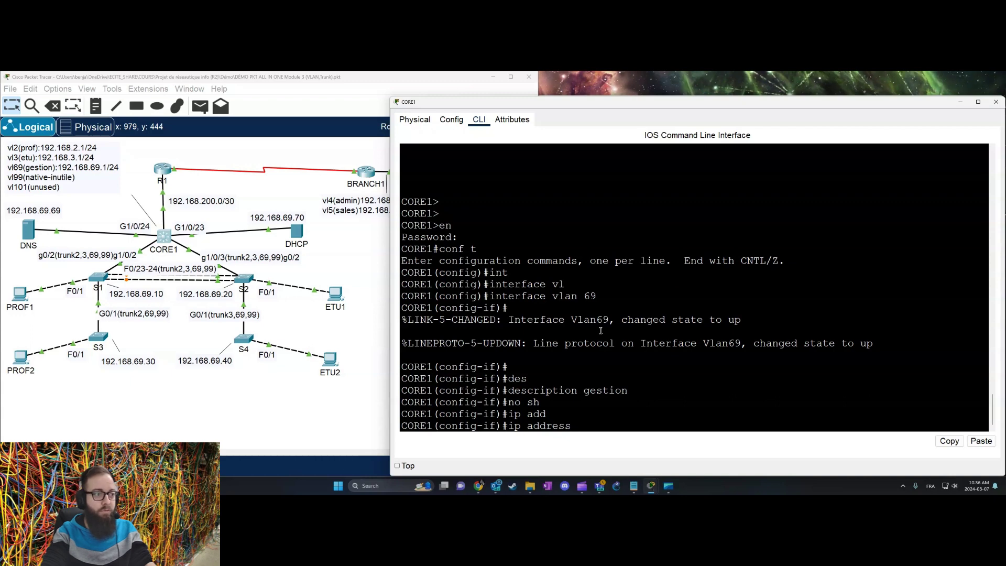
pyautogui.write('192.168')
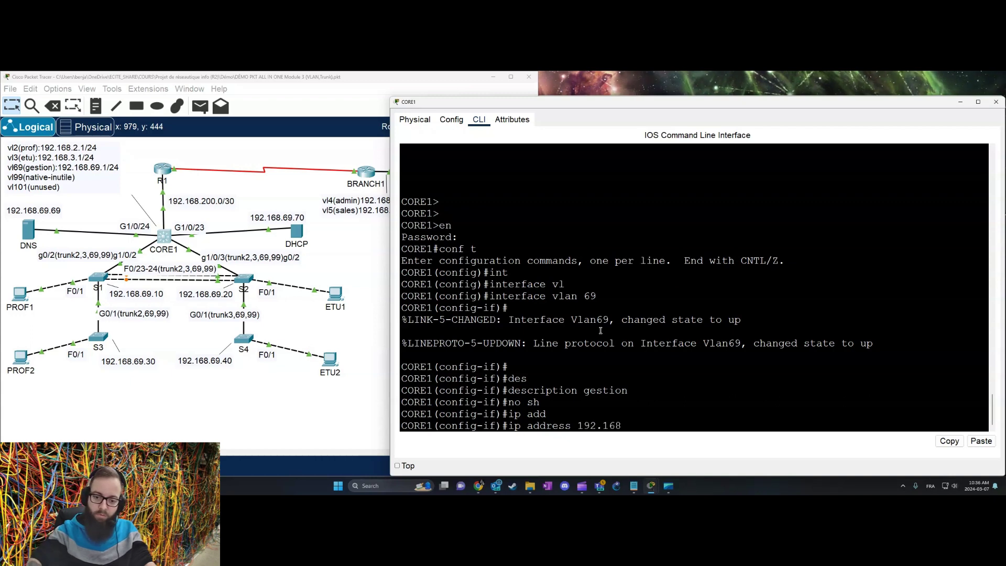
pyautogui.write('.69.1 255')
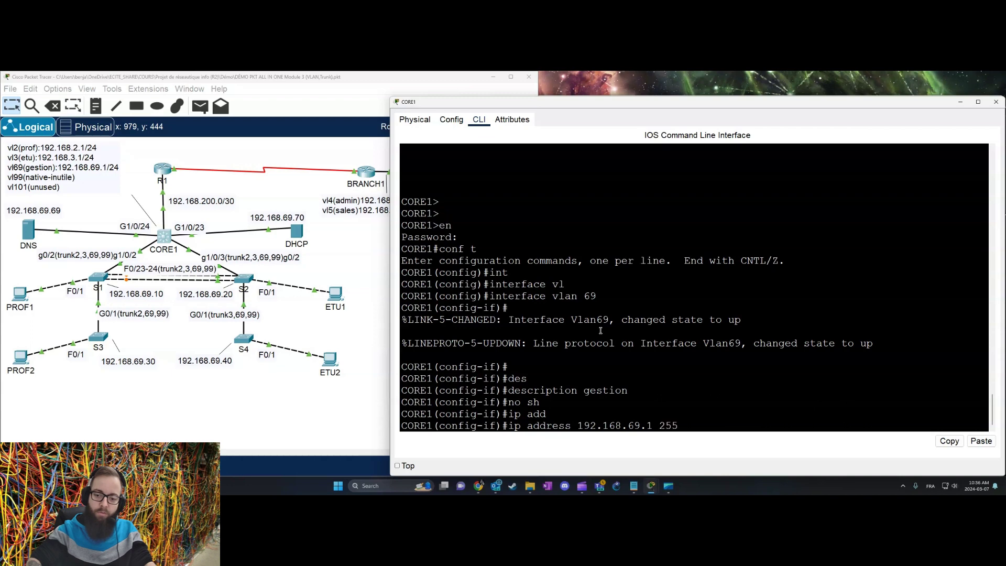
pyautogui.write('.255.255.0')
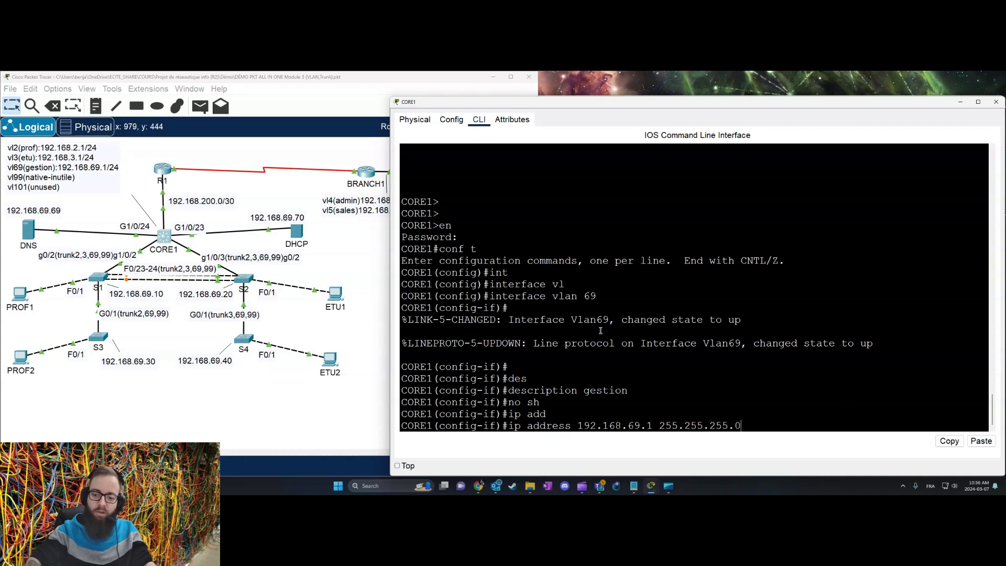
pyautogui.press('Return')
pyautogui.write('exit')
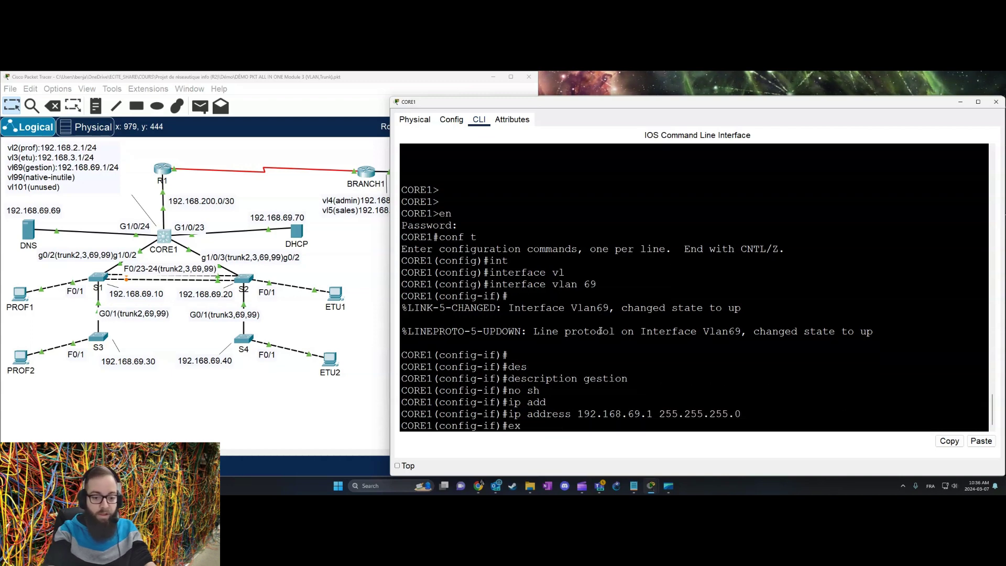
pyautogui.press('Return')
# Step: Run show ip interface brief to confirm Vlan69 is up with 192.168.69.1
pyautogui.write('do sh ip int br')
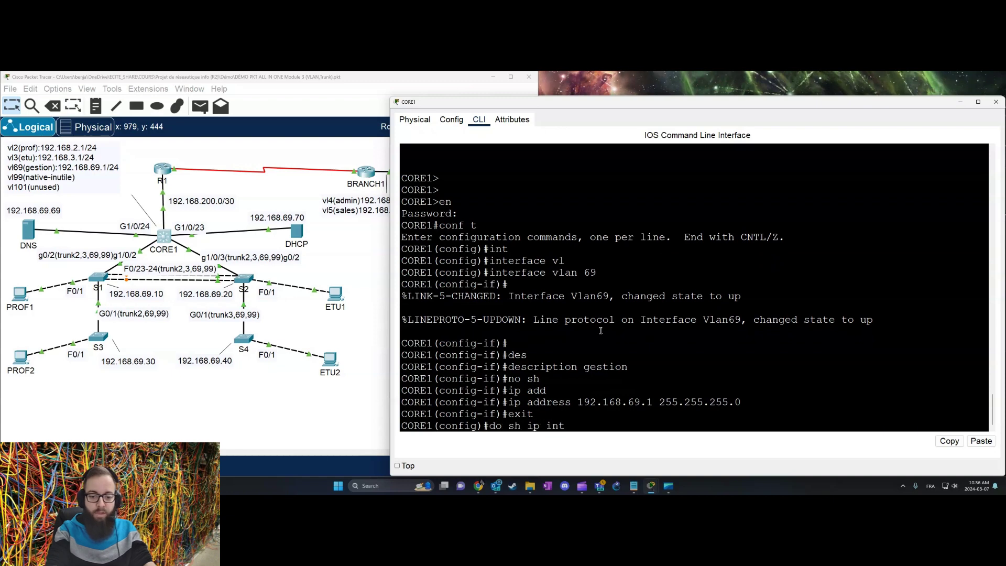
pyautogui.press('Return')
pyautogui.press('space')
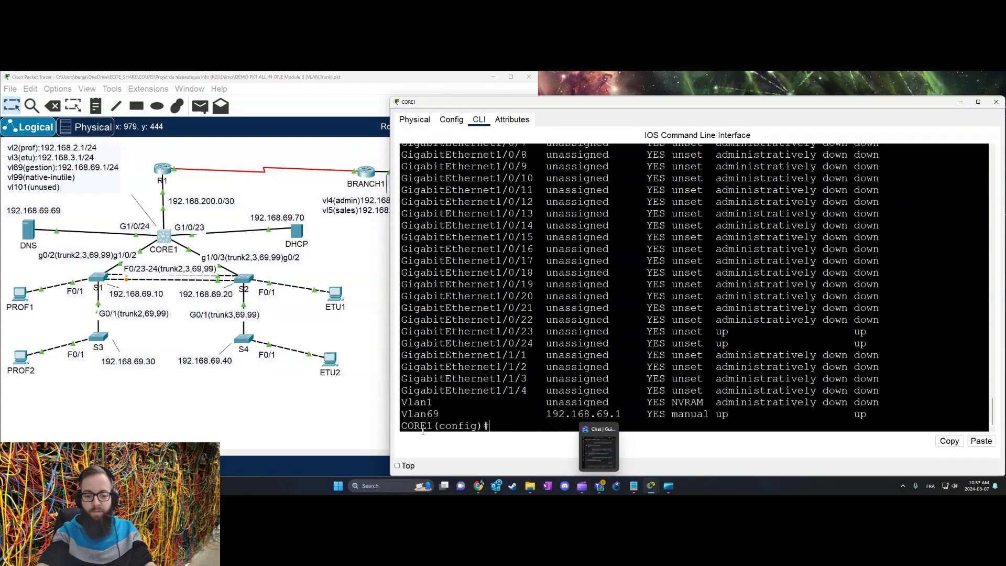
pyautogui.moveTo(420, 414); pyautogui.dragTo(885, 414)
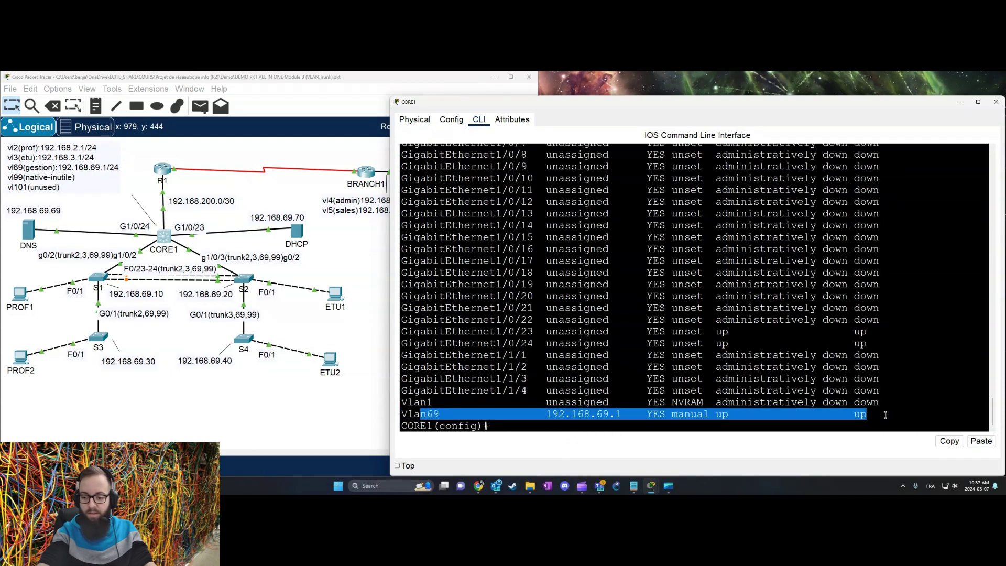
pyautogui.click(773, 411)
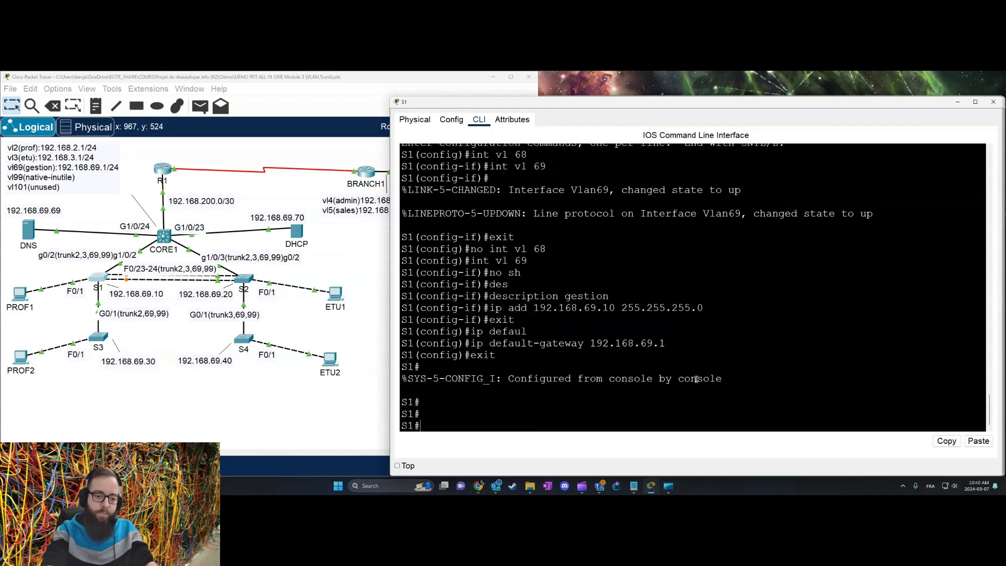
# Step: Ping S2 at 192.168.69.20 twice from S1
pyautogui.write('pign')
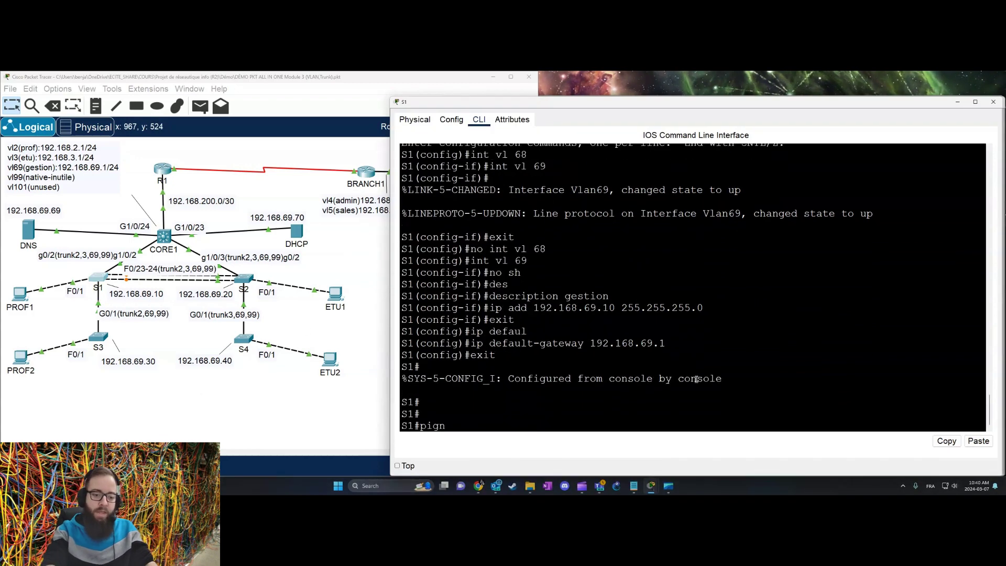
pyautogui.press('BackSpace')
pyautogui.press('BackSpace')
pyautogui.write('ng')
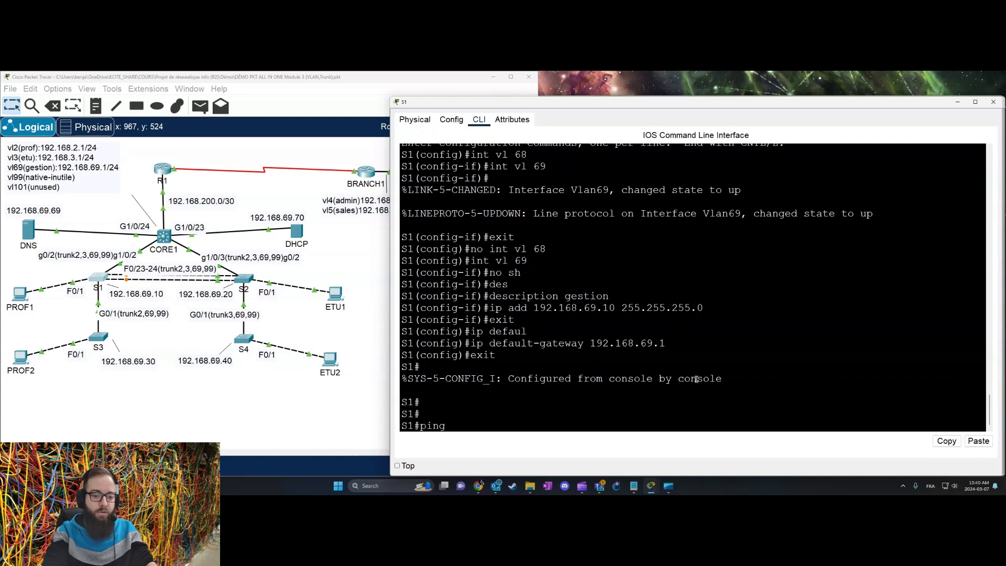
pyautogui.write(' 192.168.68')
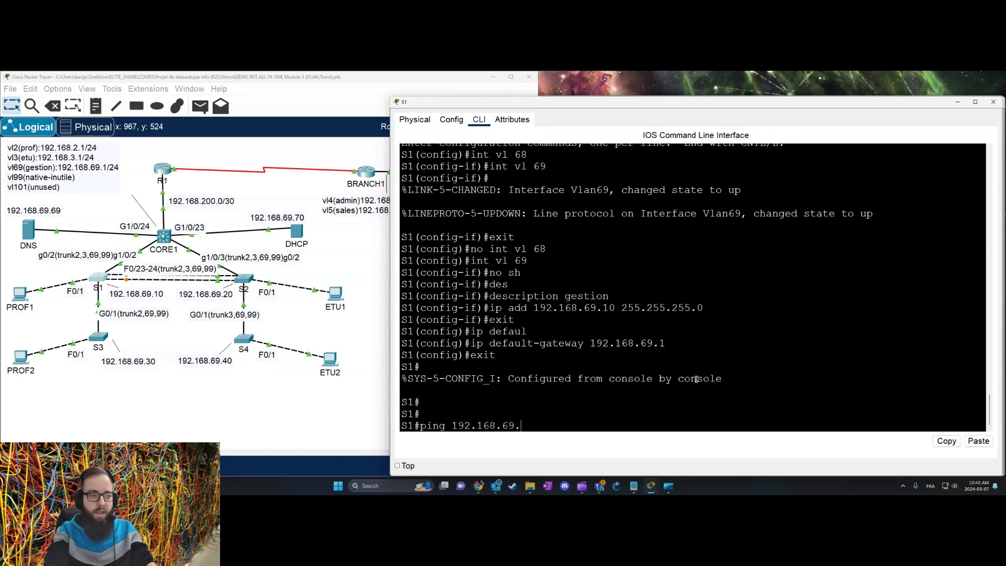
pyautogui.write('20')
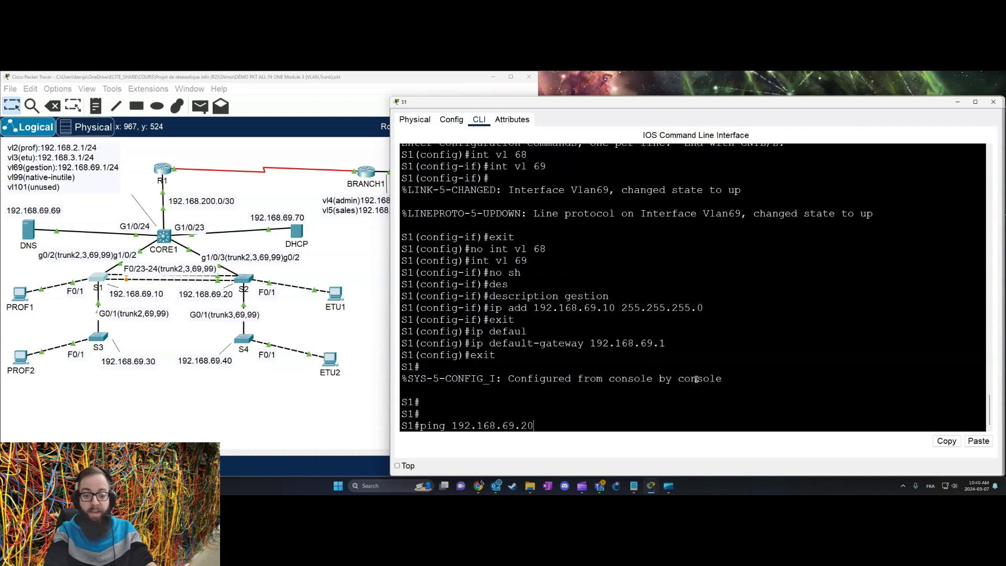
pyautogui.press('Return')
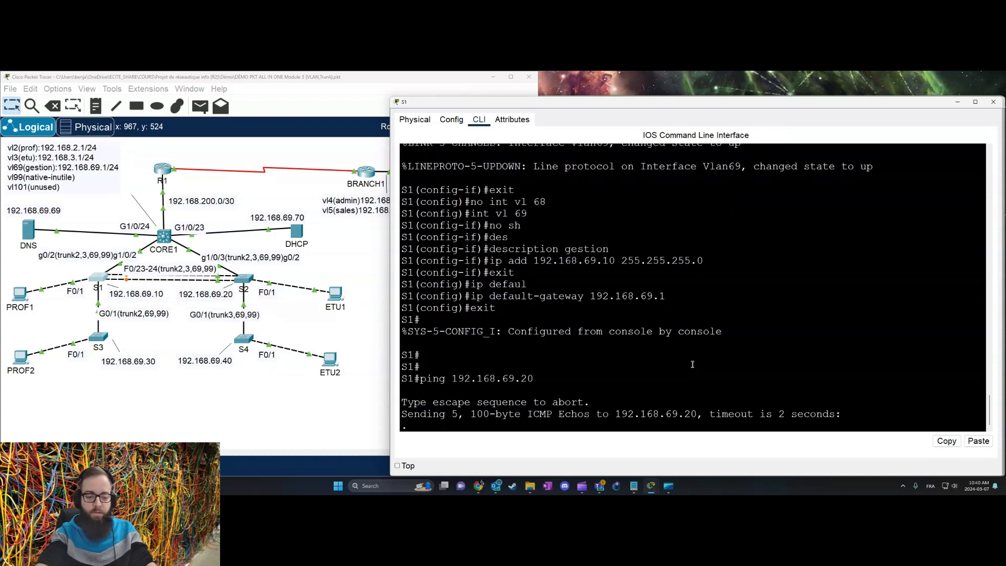
pyautogui.press('Up')
pyautogui.press('Return')
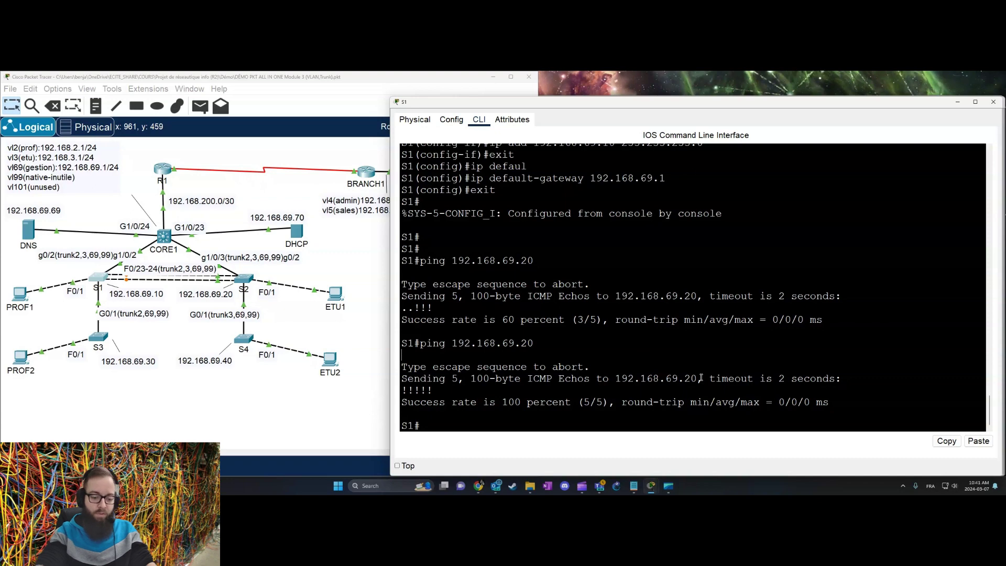
# Step: Ping the DNS server at 192.168.69.69 twice from S1
pyautogui.write('ping 192.')
pyautogui.write('168.6')
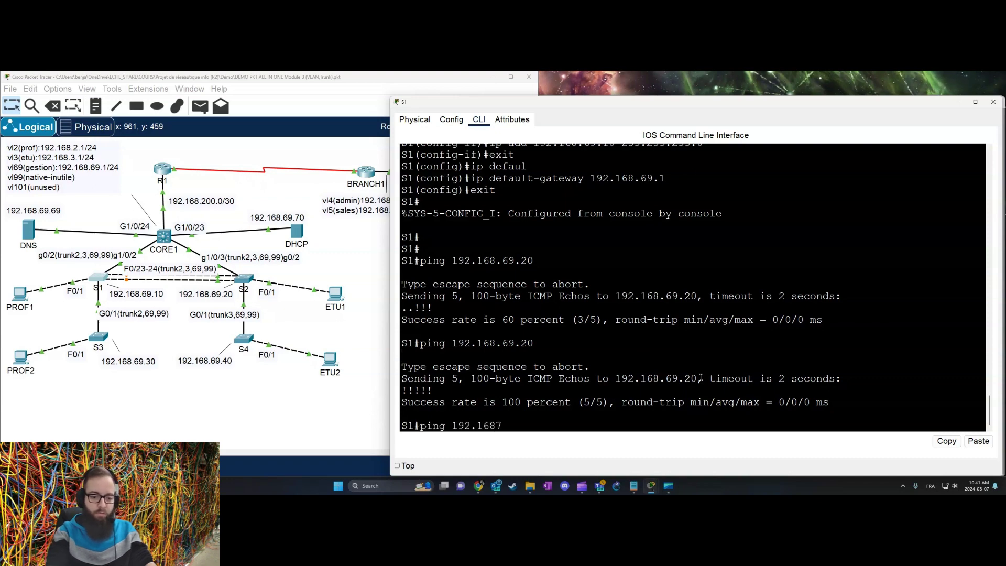
pyautogui.write('9')
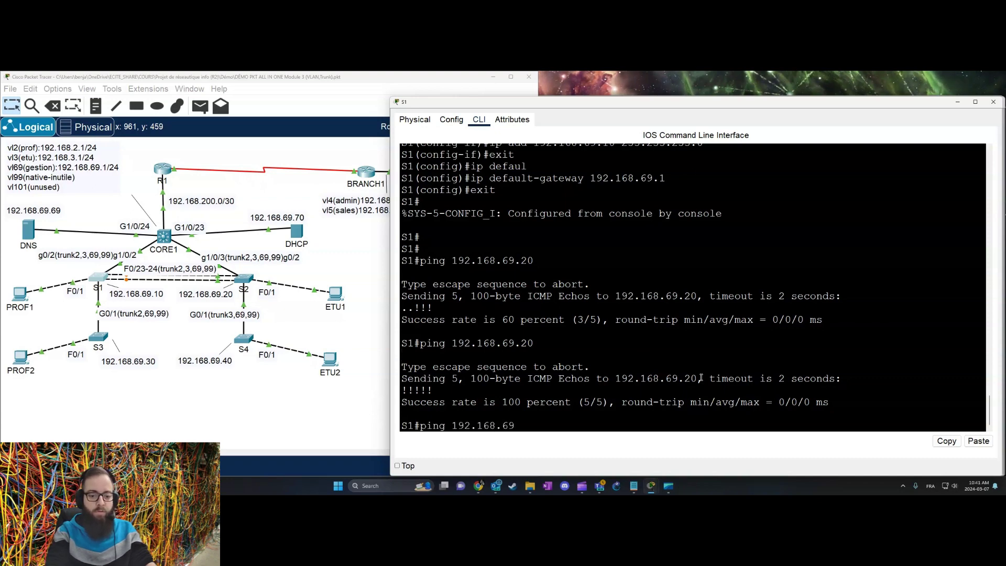
pyautogui.write('.69')
pyautogui.press('Return')
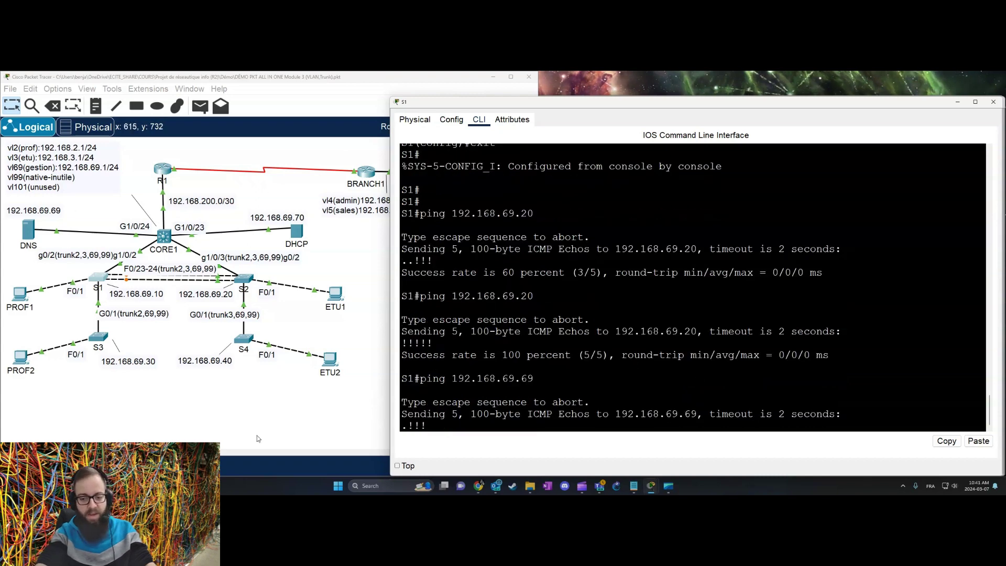
pyautogui.press('Up')
pyautogui.press('Return')
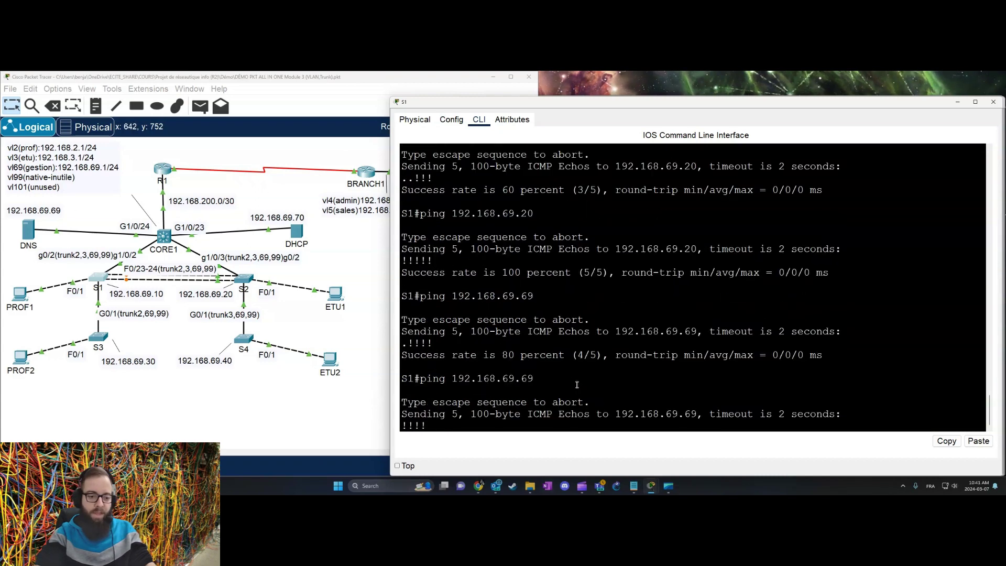